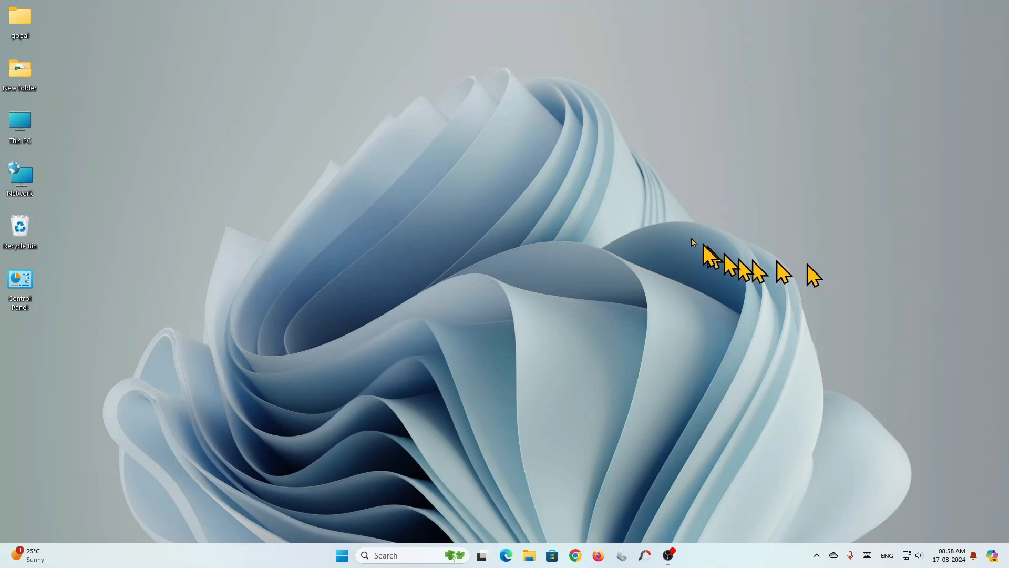
Step: Open the Personalization settings directly from the desktop and close the window again
right_click(522, 147)
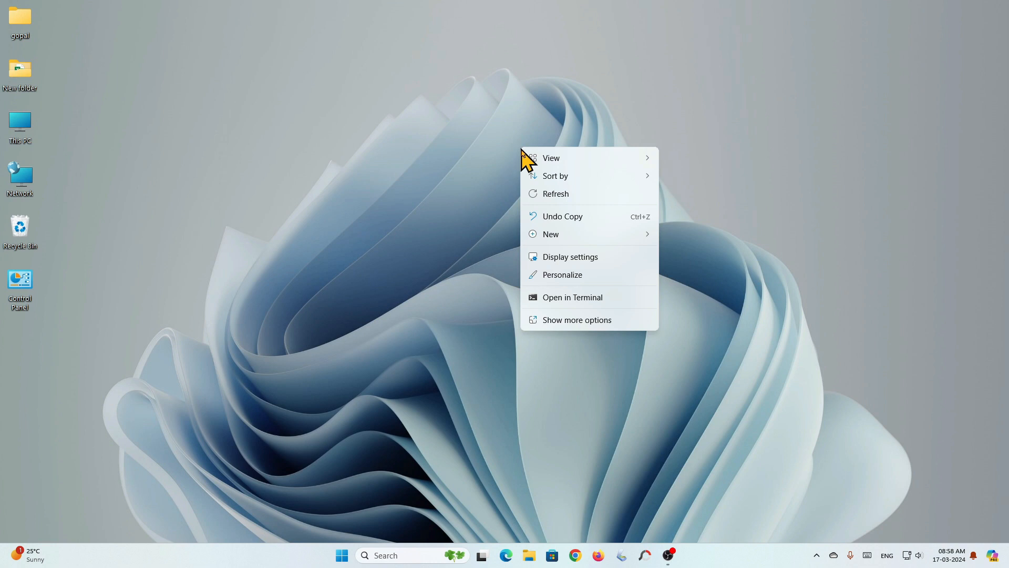
click(590, 284)
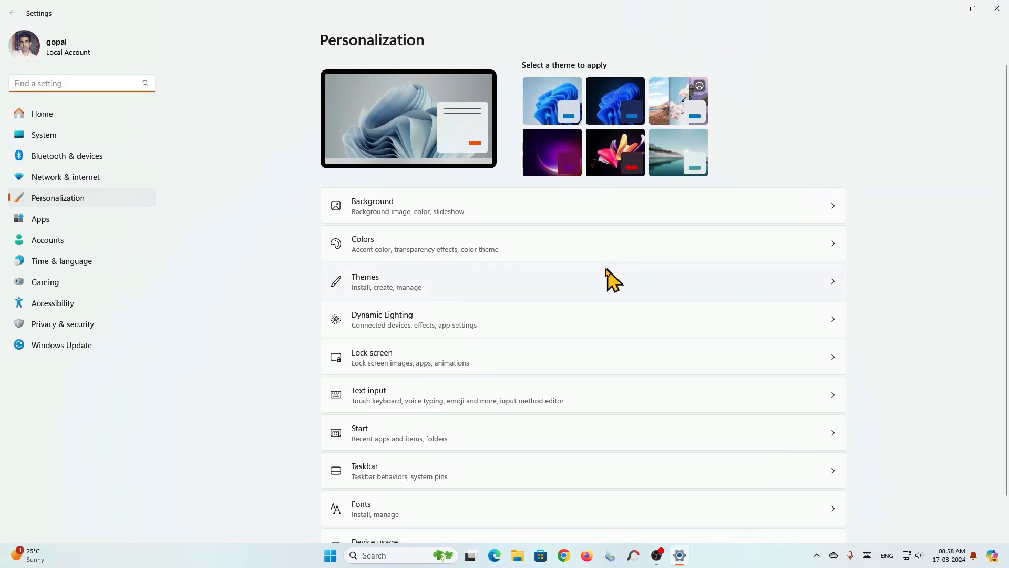
click(997, 8)
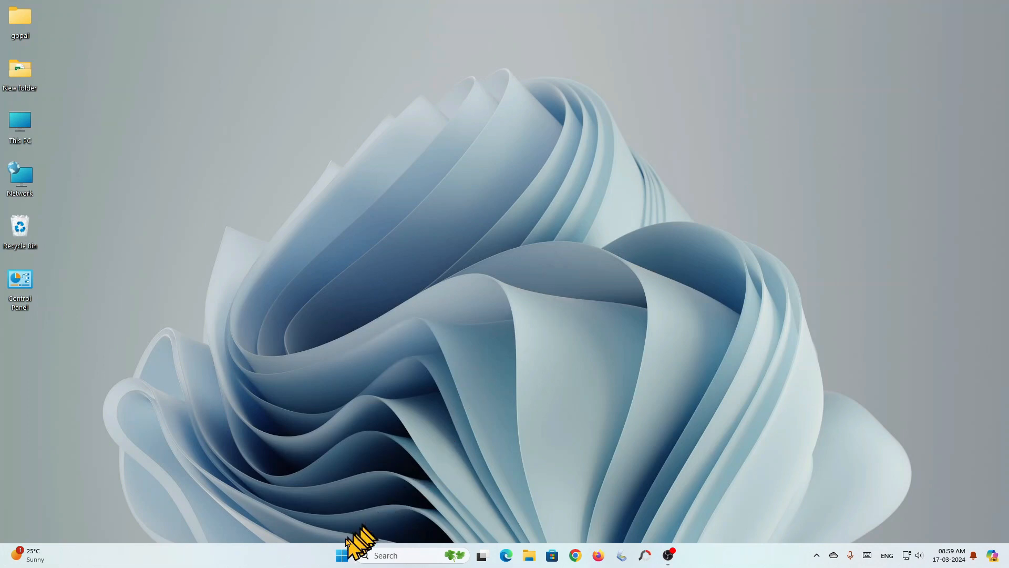
Step: Launch the Settings app, view its Personalization page and close the app
click(342, 557)
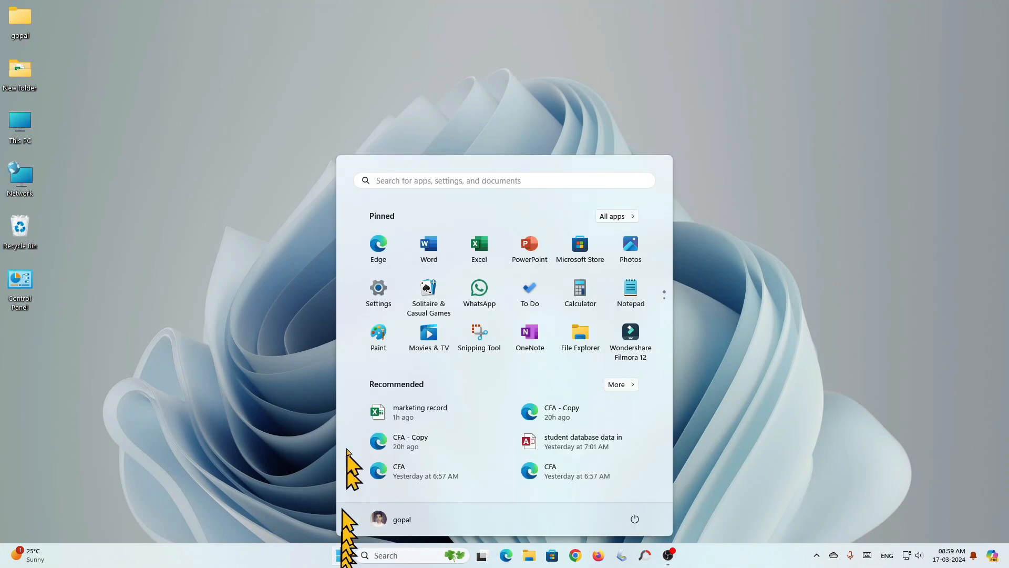
click(379, 294)
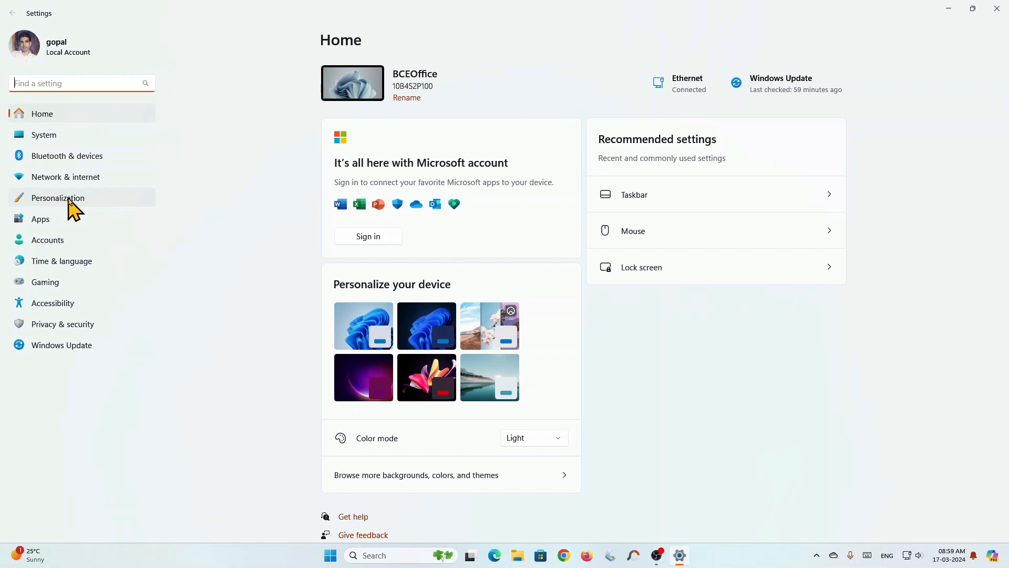
click(71, 204)
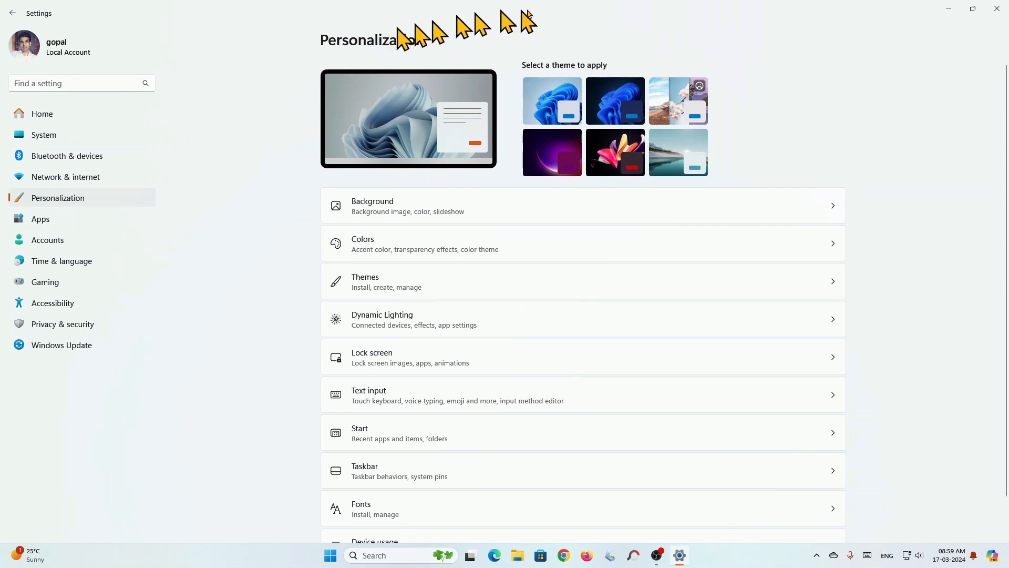
click(997, 9)
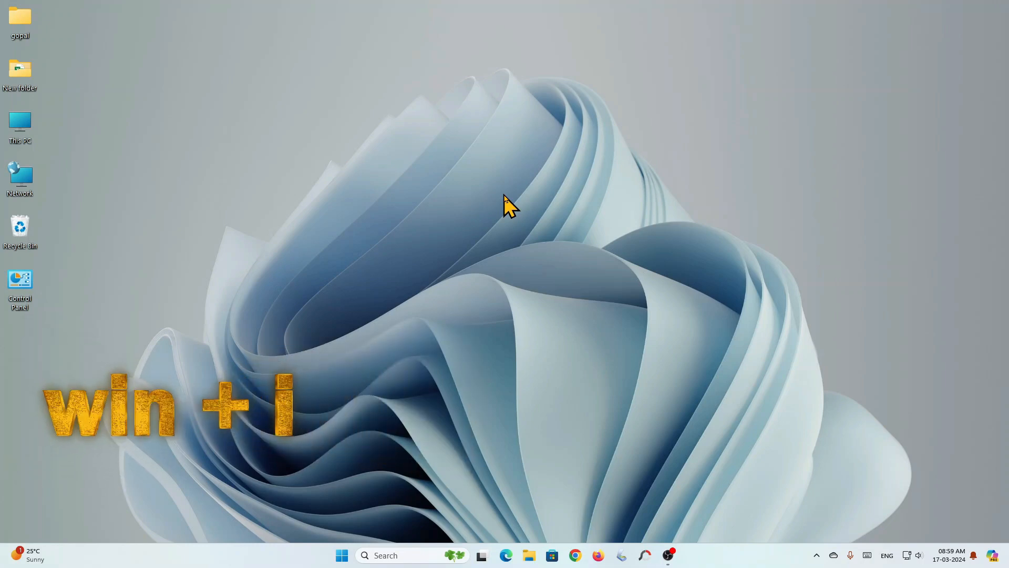
Step: Reopen Settings, look through all the Personalization options and minimize the window to show the desktop
key(super+i)
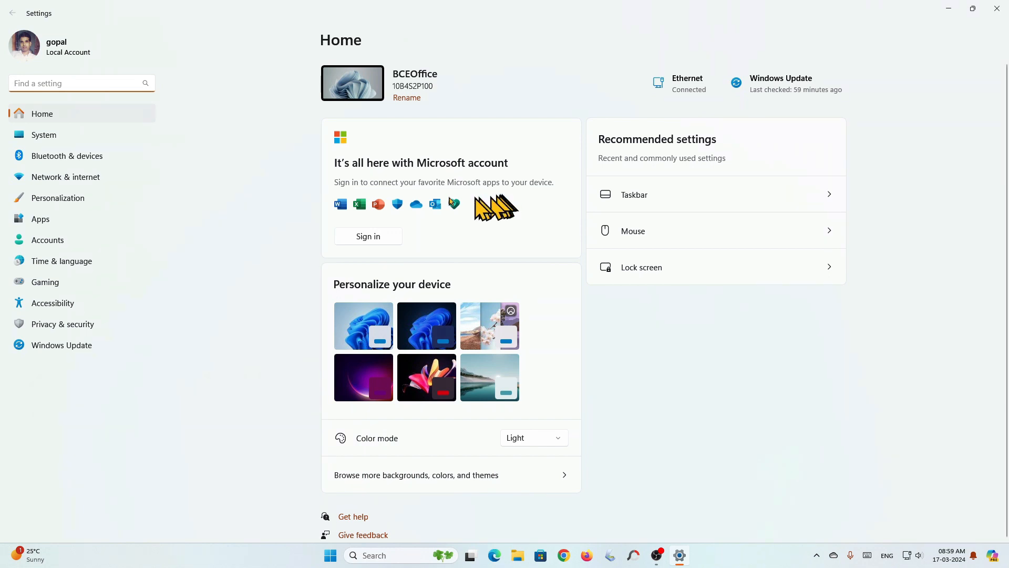
click(63, 201)
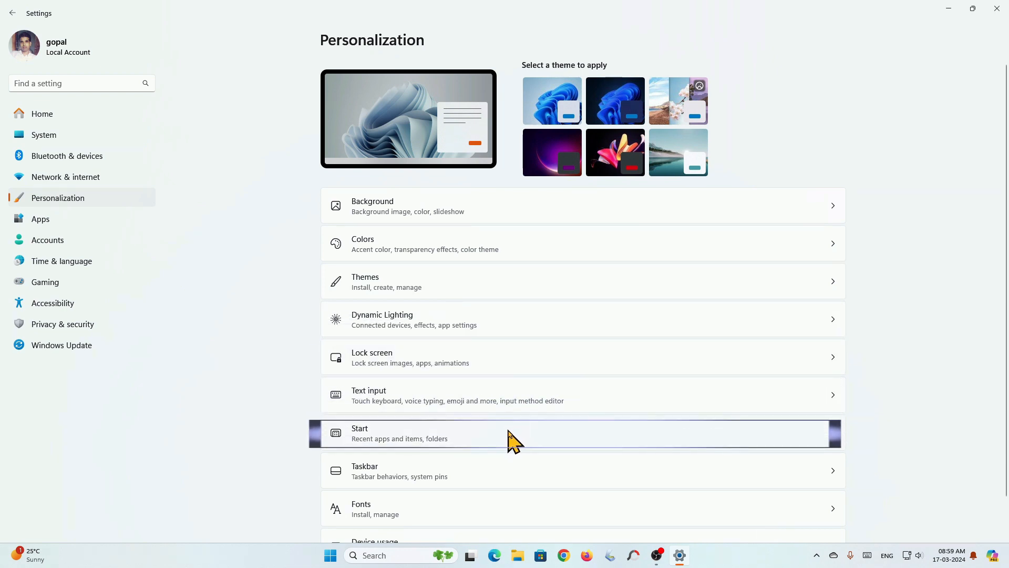
scroll(509, 439, down, 1)
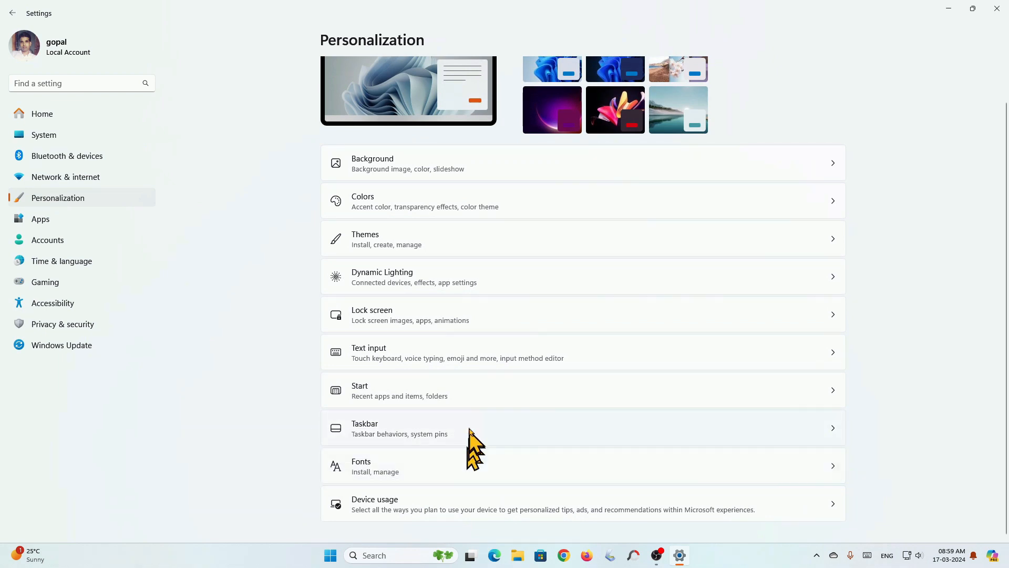
scroll(468, 426, up, 1)
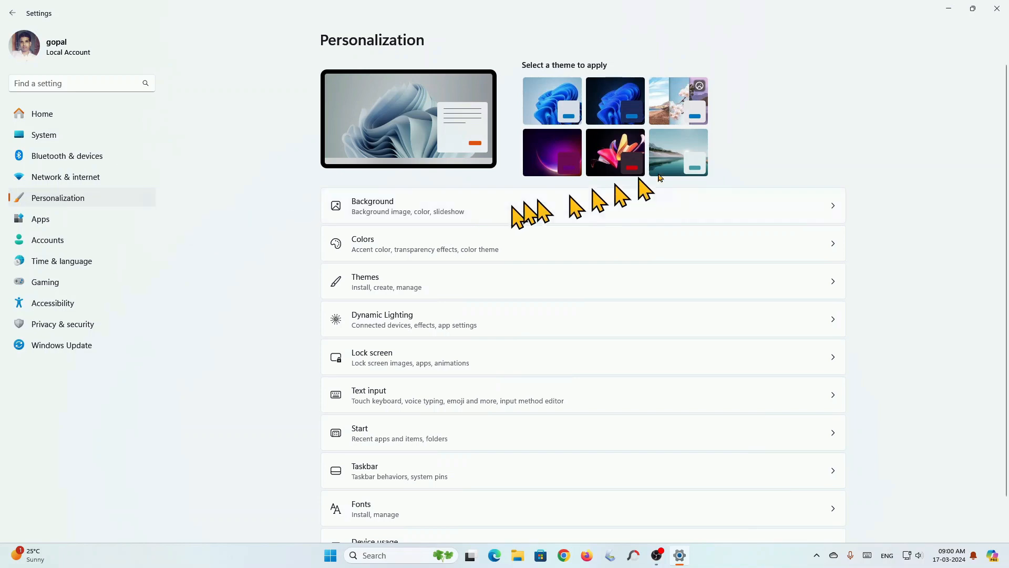
click(947, 9)
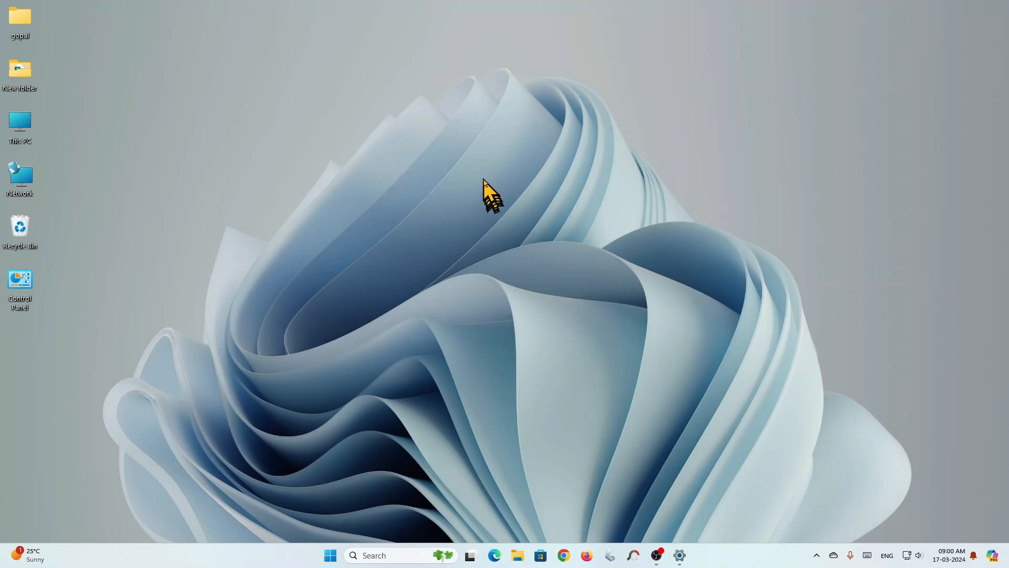
Step: Set the dark purple glowing arc from the recent images as the desktop background and view it on the desktop
right_click(471, 148)
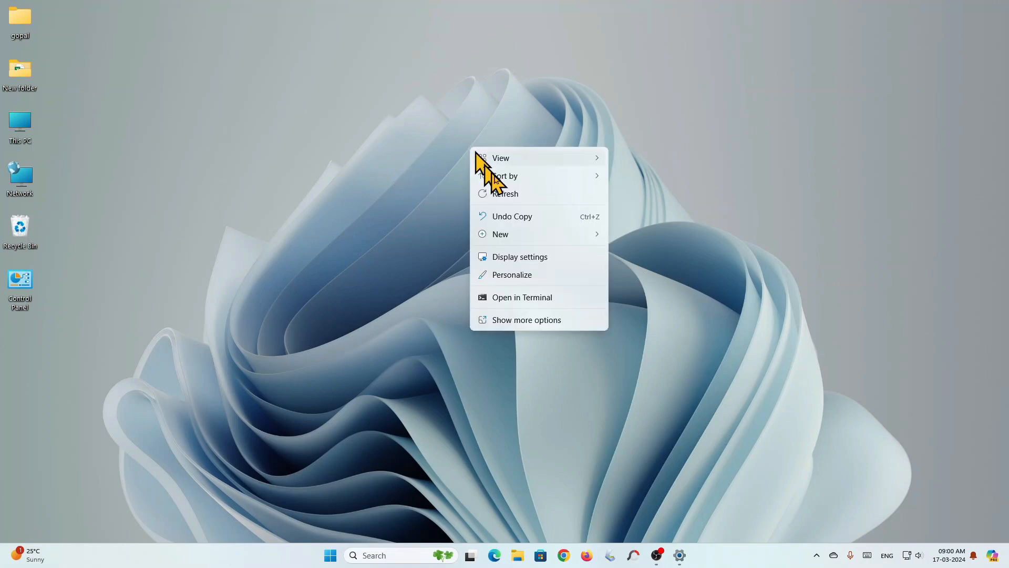
click(526, 275)
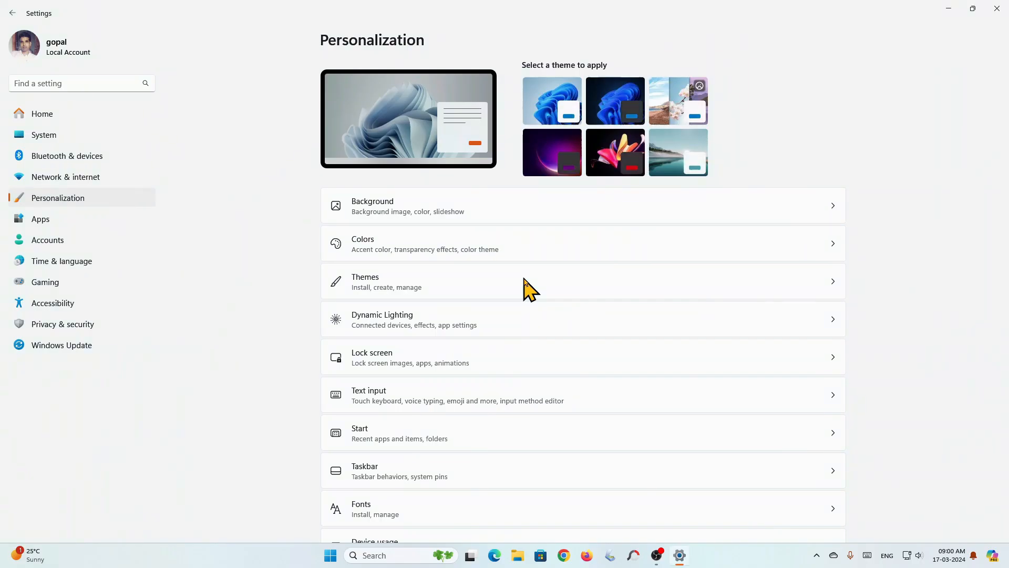
click(407, 207)
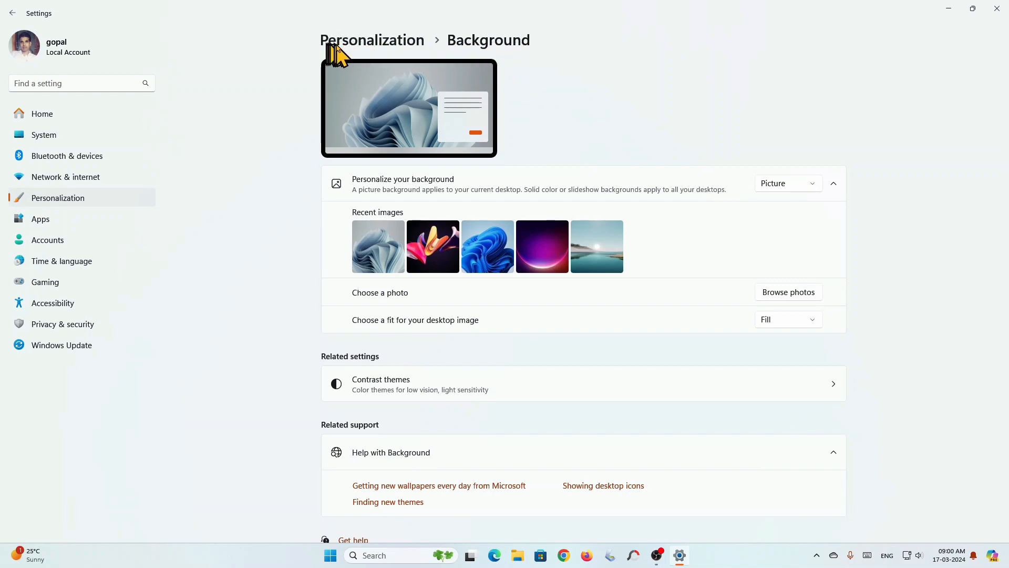
click(376, 43)
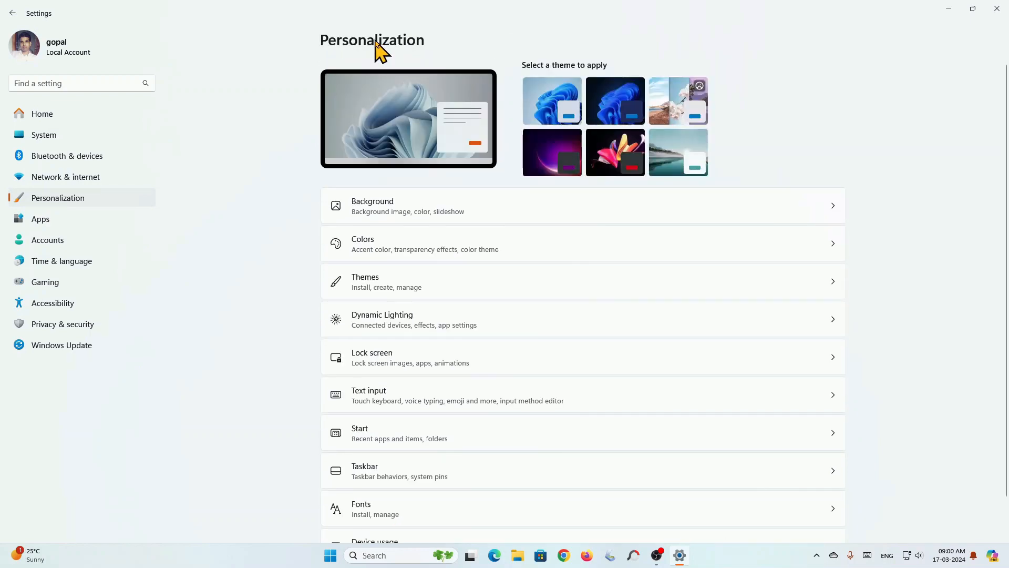
click(394, 214)
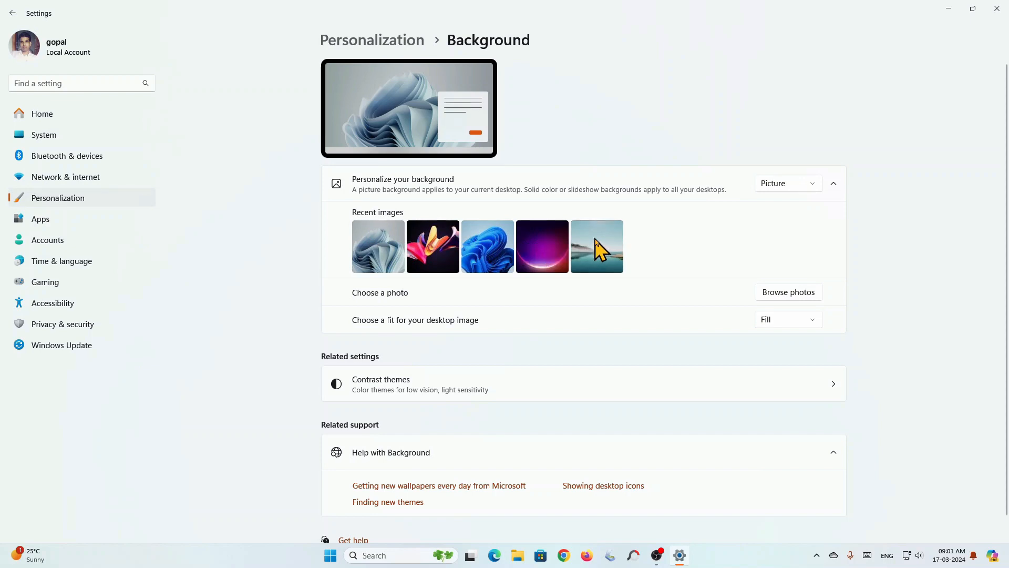
click(549, 258)
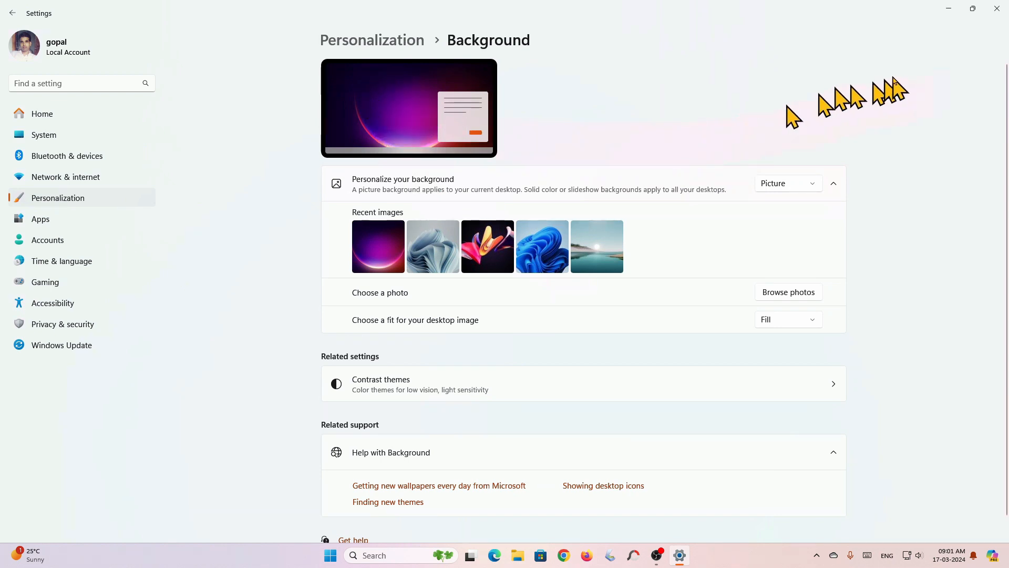
click(949, 21)
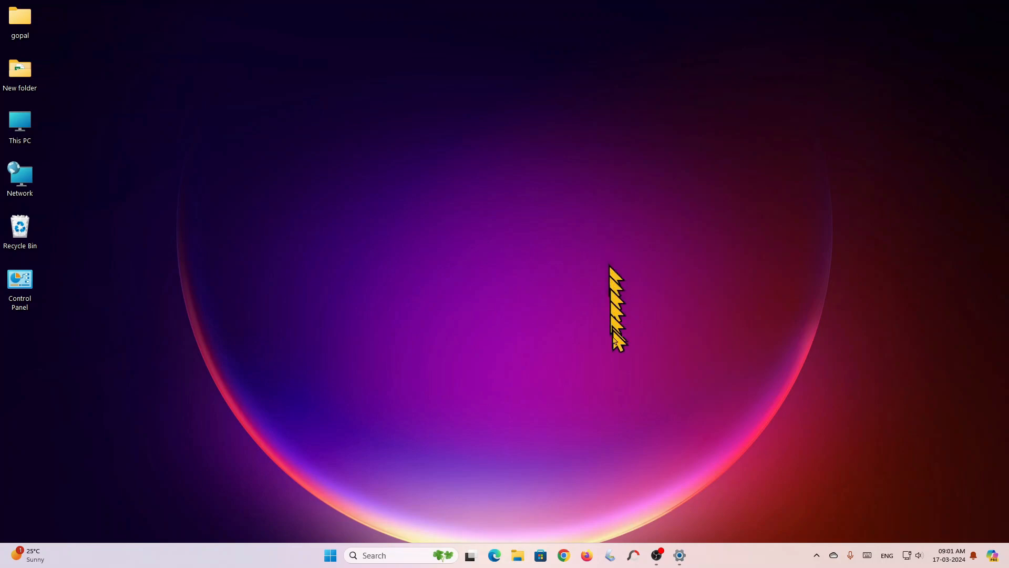
Step: Set Wallpaper (91) from the Pictures folder as the desktop background and view it on the desktop
click(680, 555)
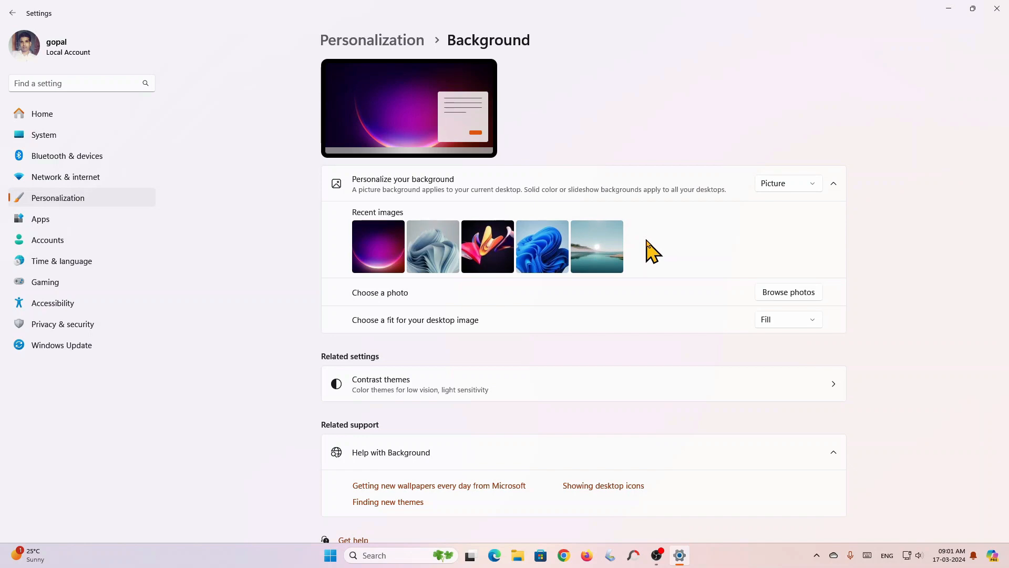
click(788, 292)
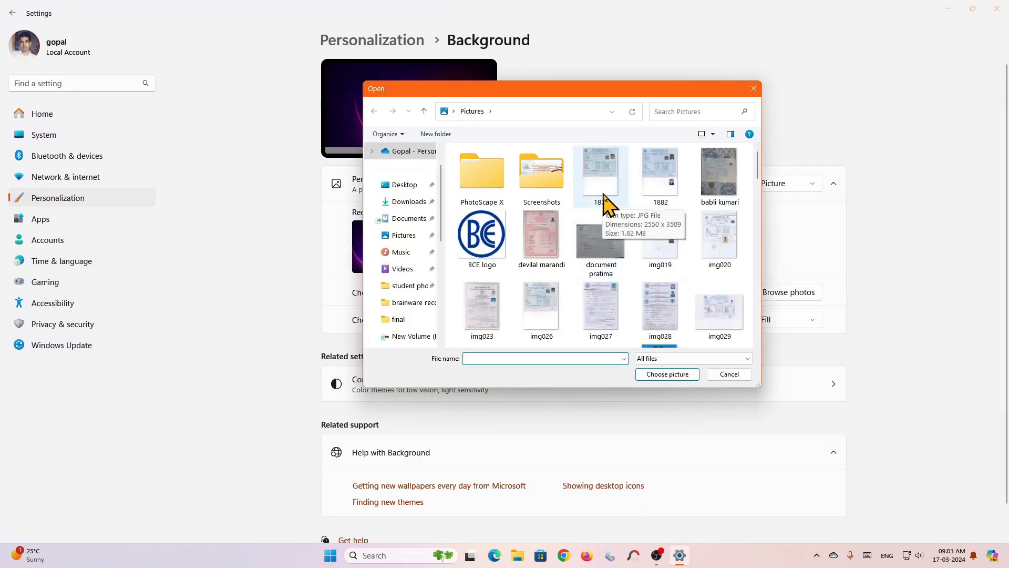
scroll(612, 207, down, 10)
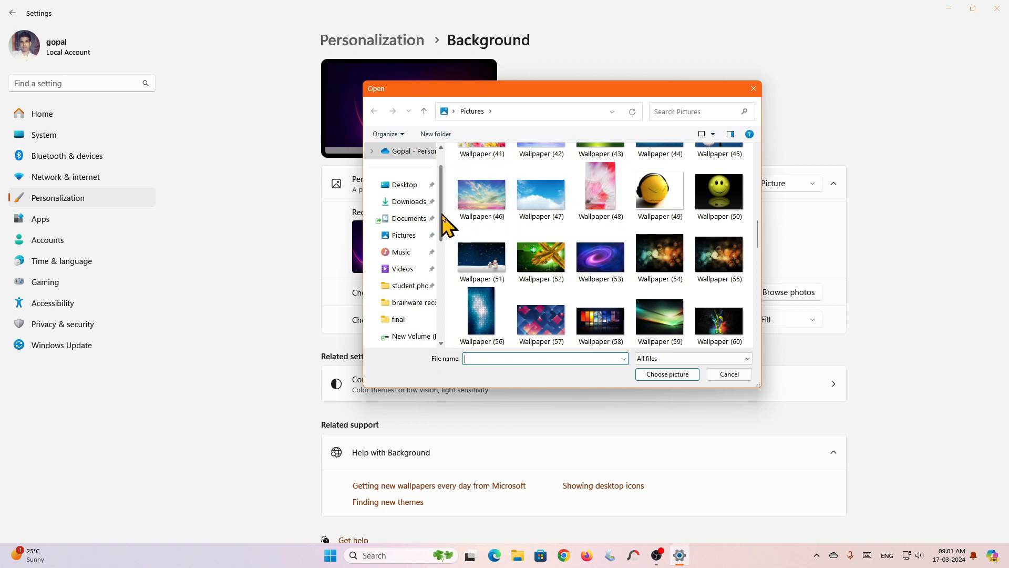
click(403, 239)
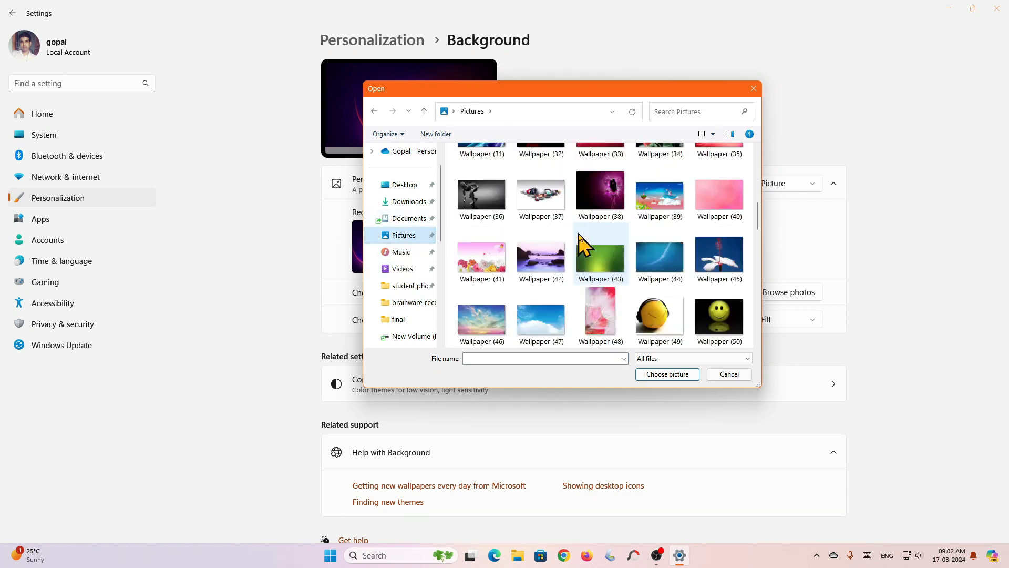
scroll(582, 244, down, 4)
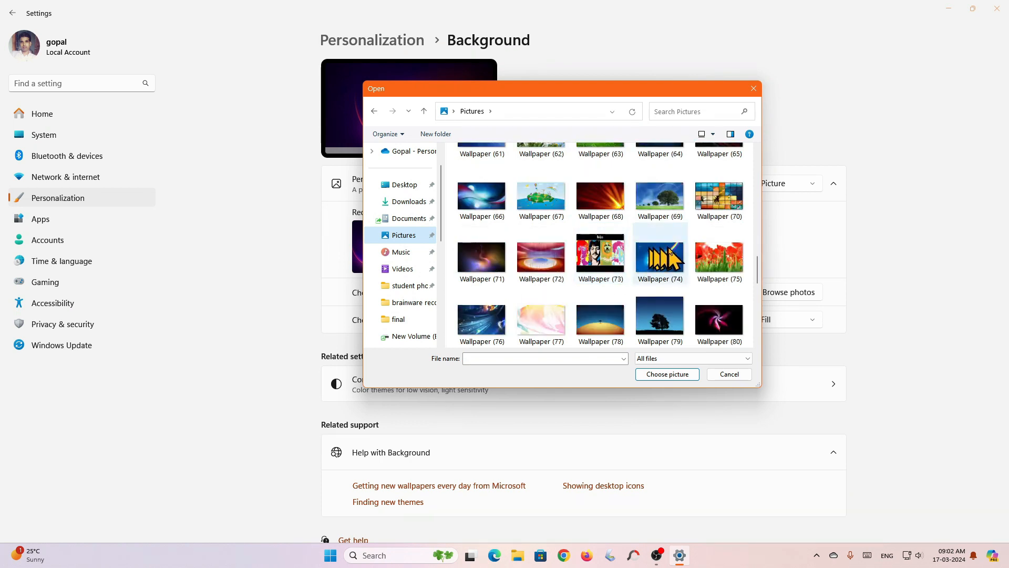
scroll(673, 257, down, 4)
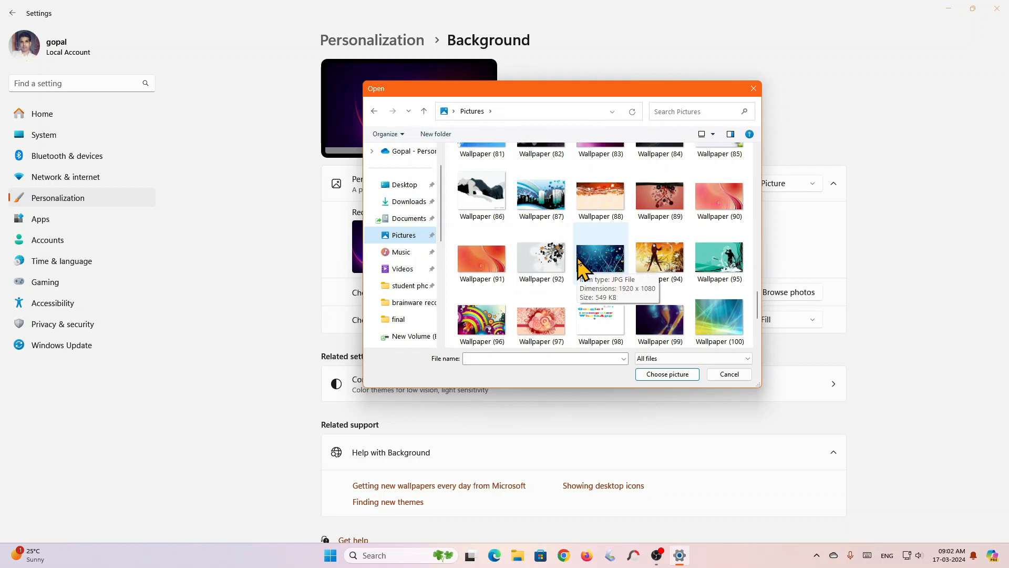
click(497, 272)
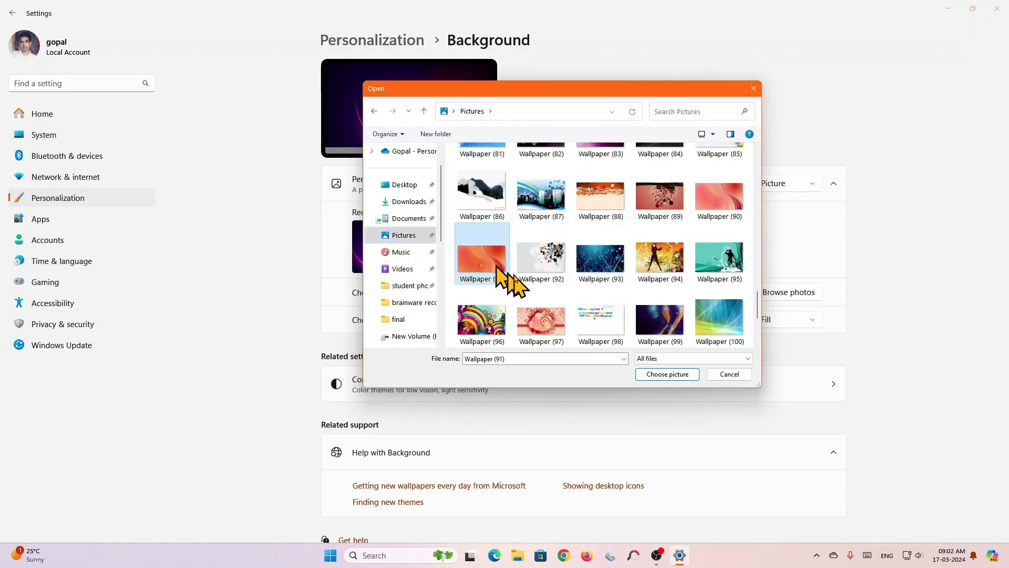
click(667, 374)
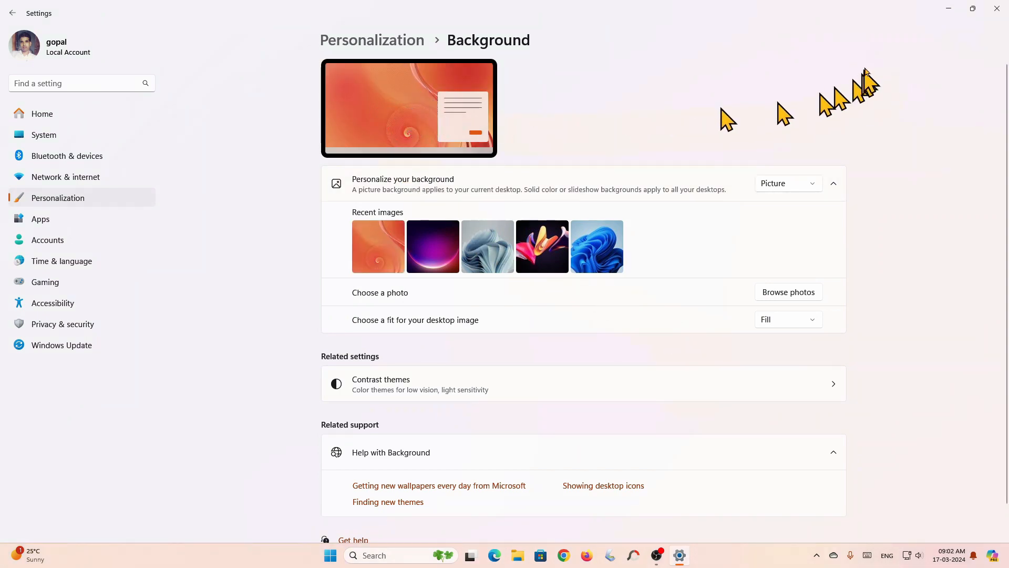
click(948, 10)
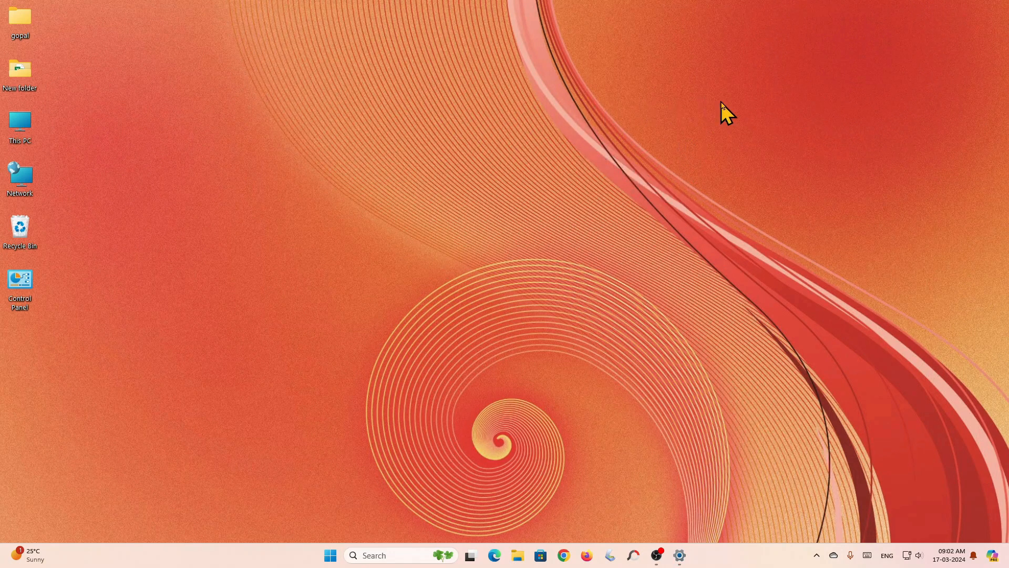
Step: Switch the desktop background to a solid color, choose the bright green swatch and view it on the desktop
click(679, 555)
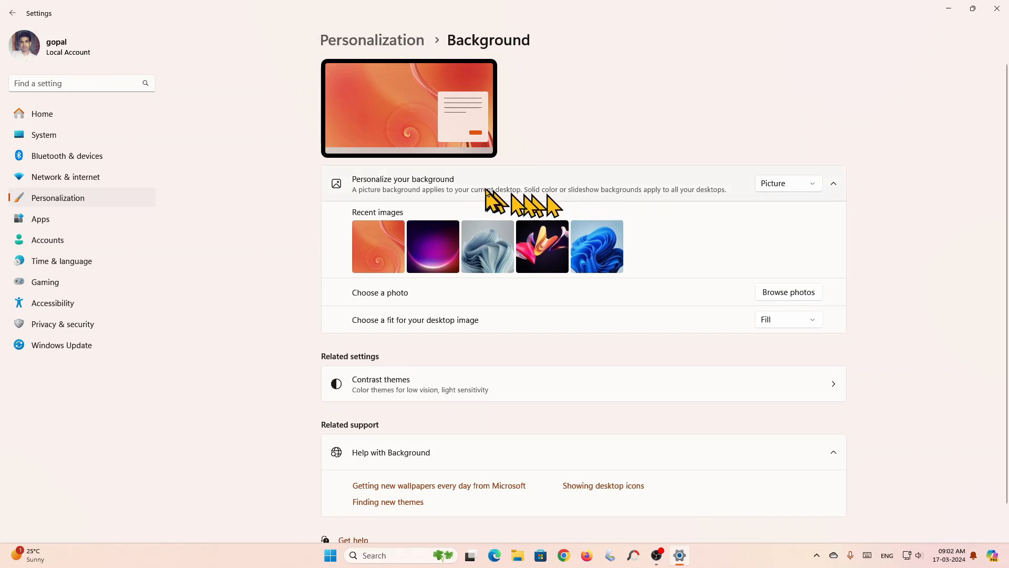
click(813, 185)
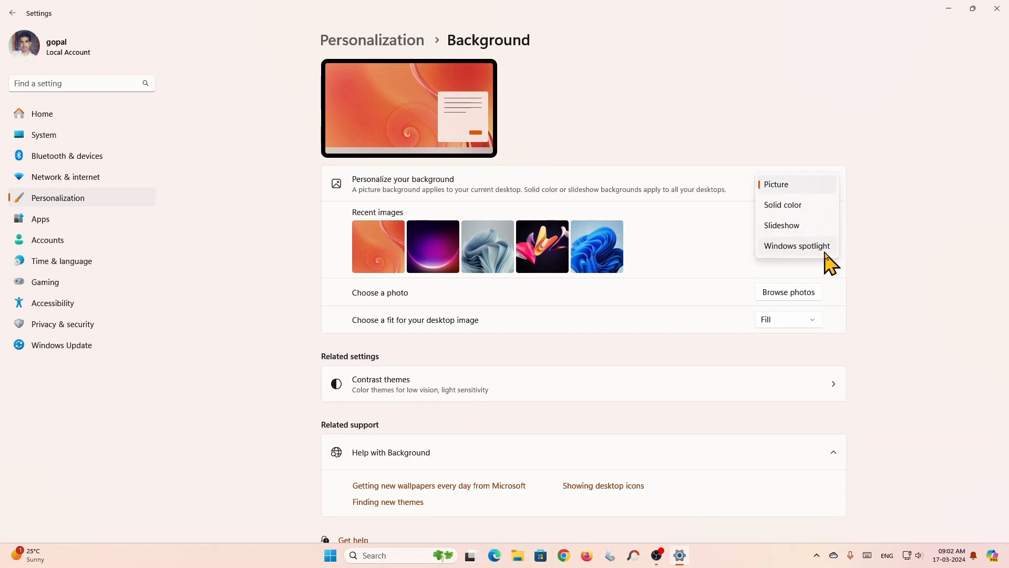
click(788, 205)
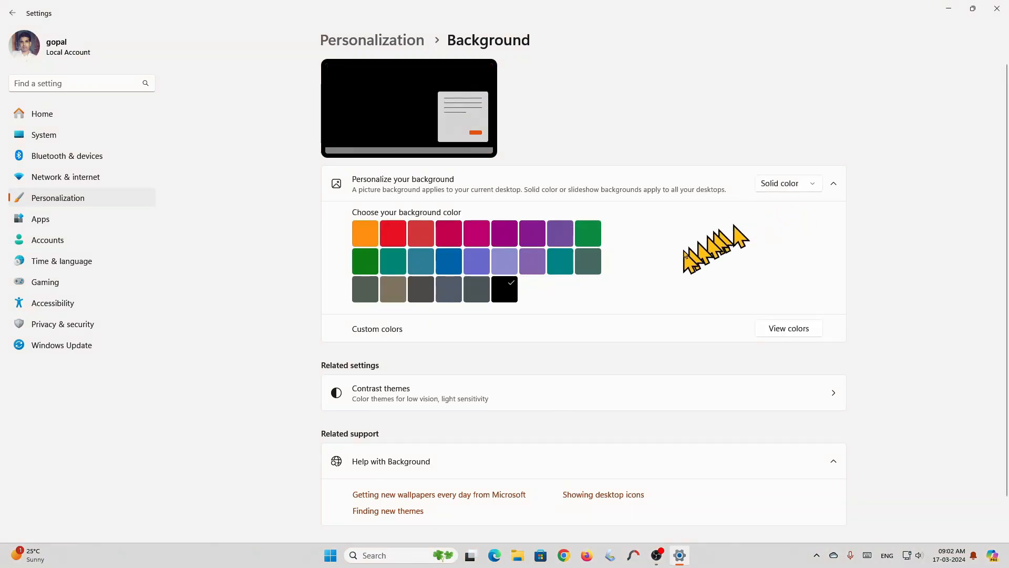
click(587, 241)
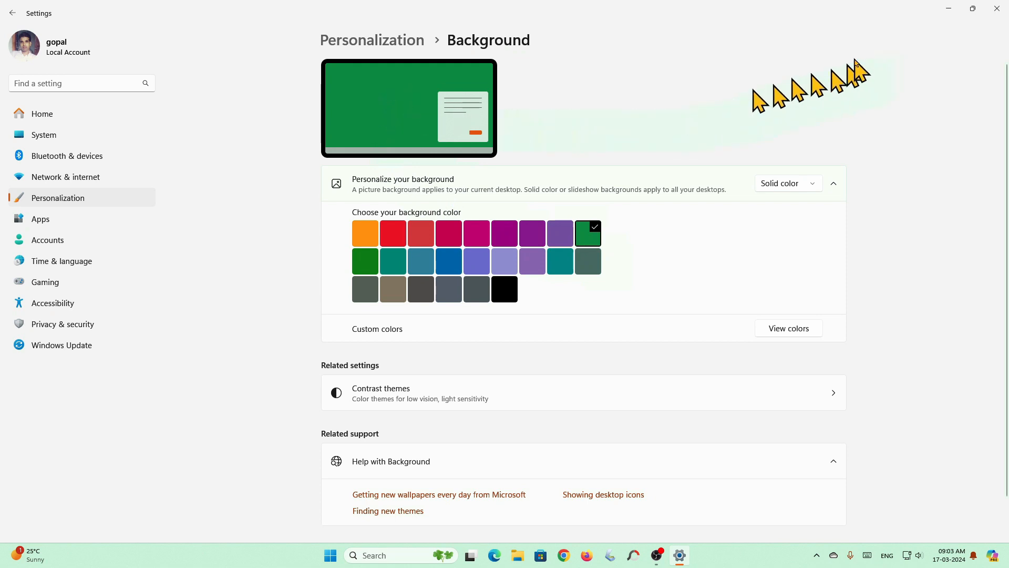
click(947, 8)
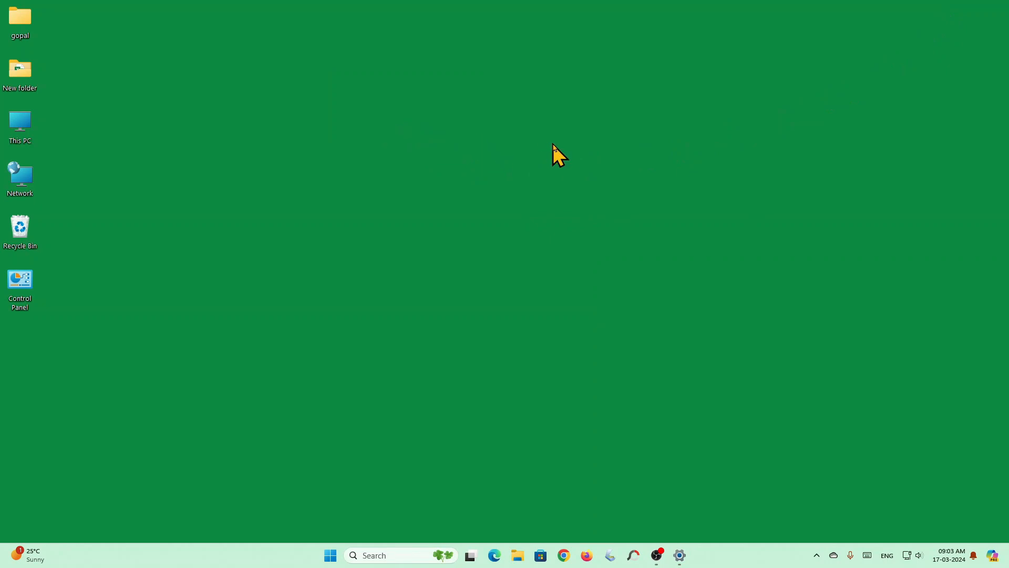
click(680, 555)
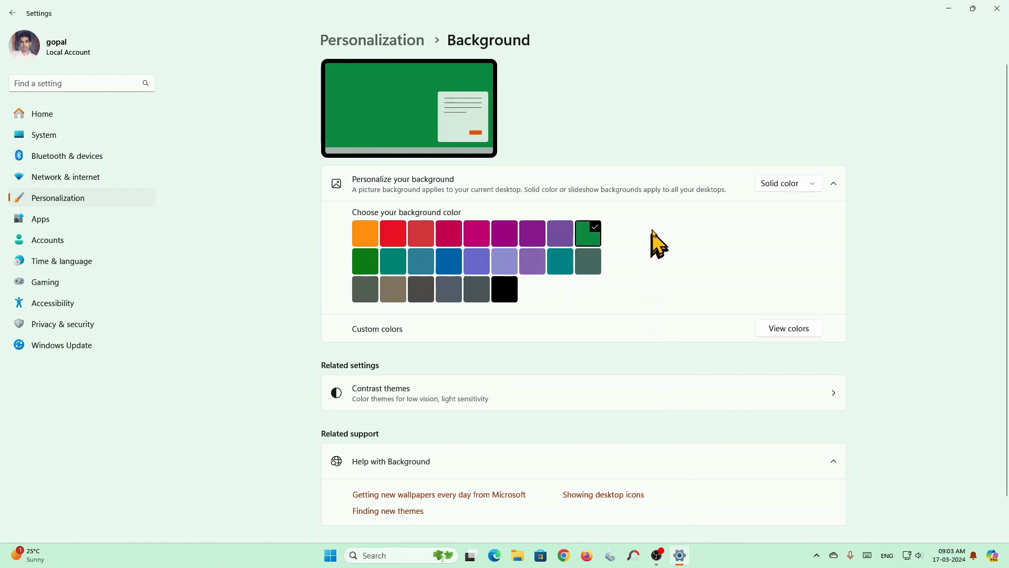
click(813, 185)
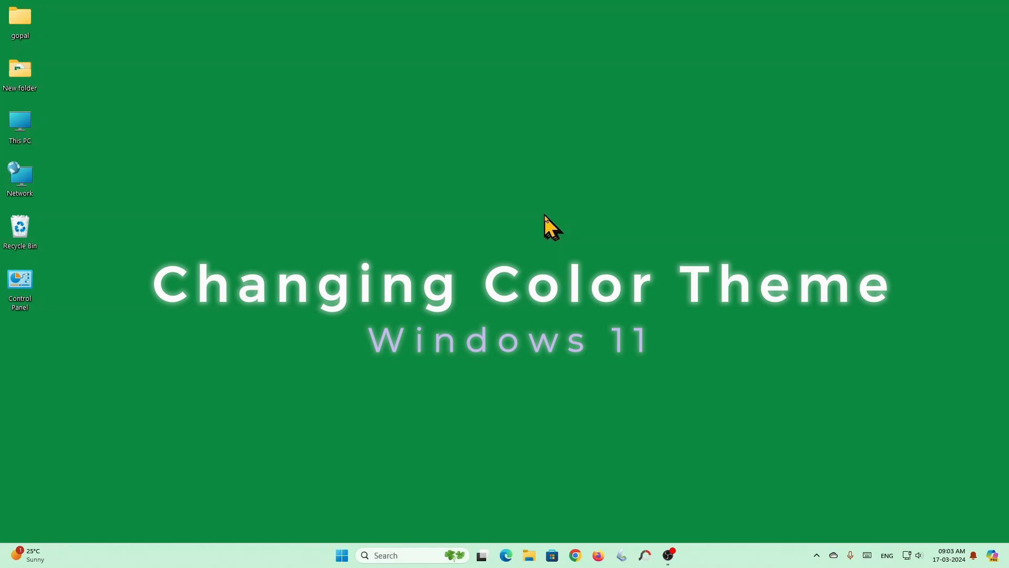
Step: Open the Colors page of the Personalization settings, switch the mode to Dark and return it to Light
right_click(493, 160)
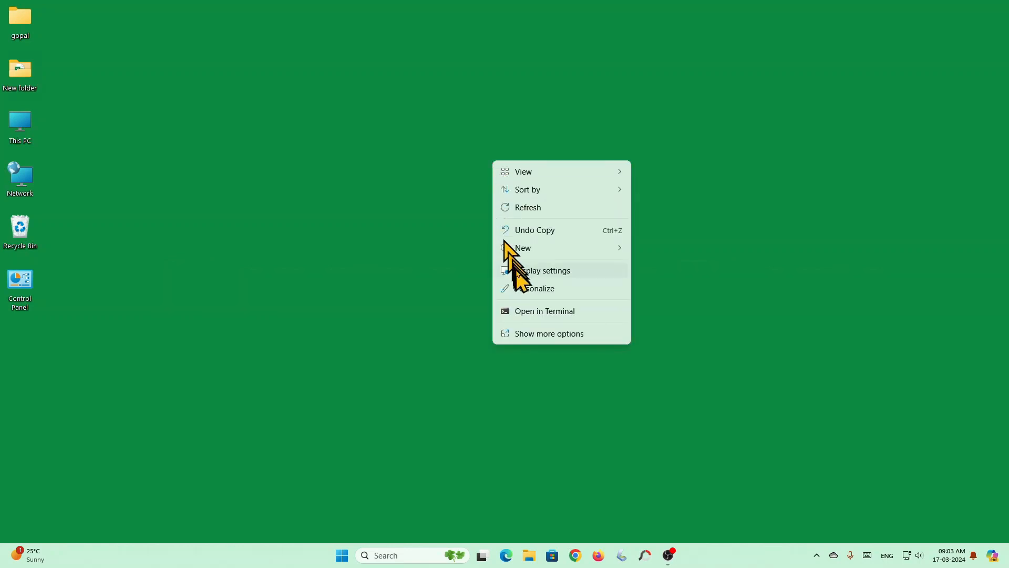
click(548, 289)
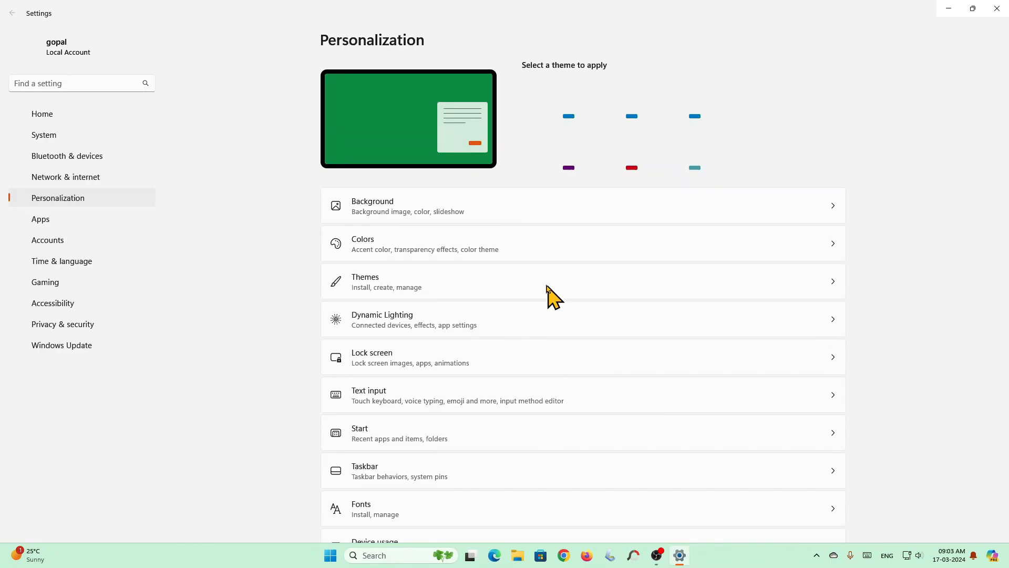
click(399, 252)
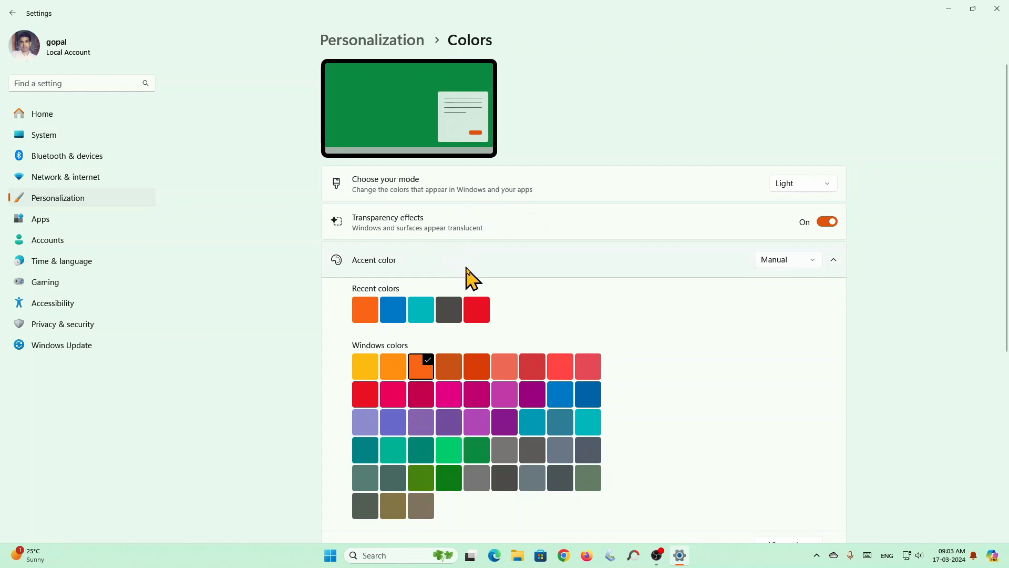
click(826, 188)
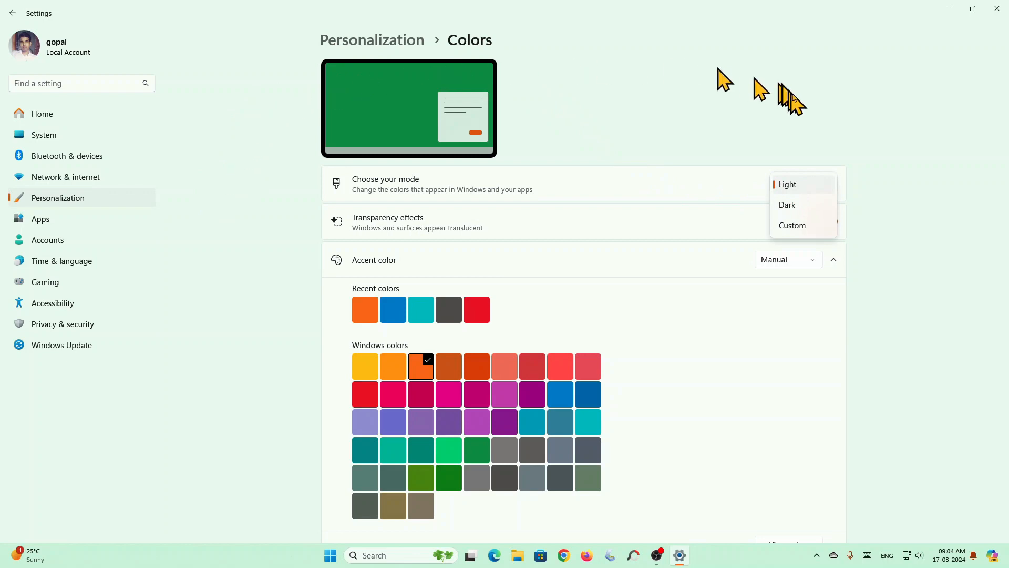
click(789, 205)
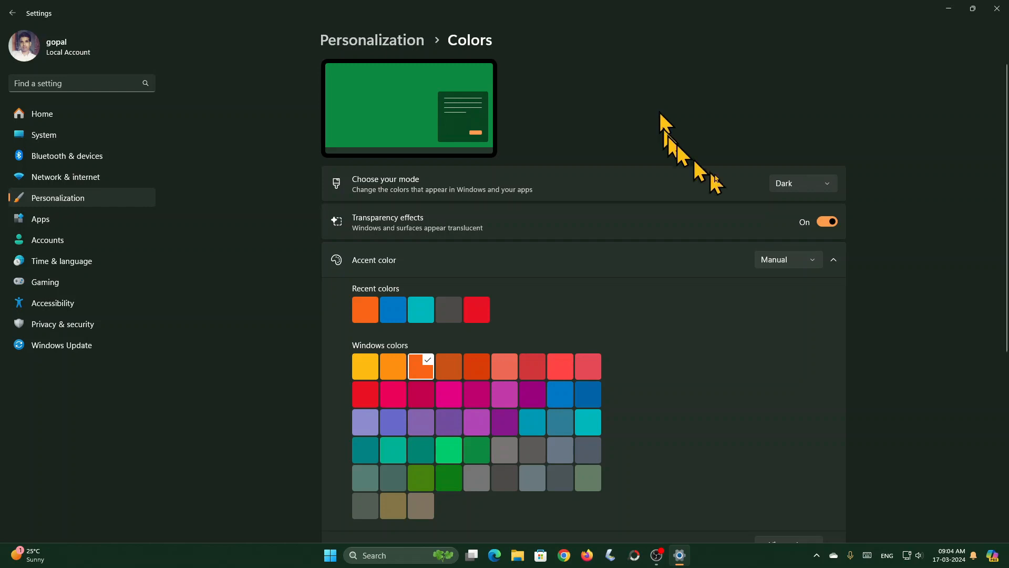
click(820, 185)
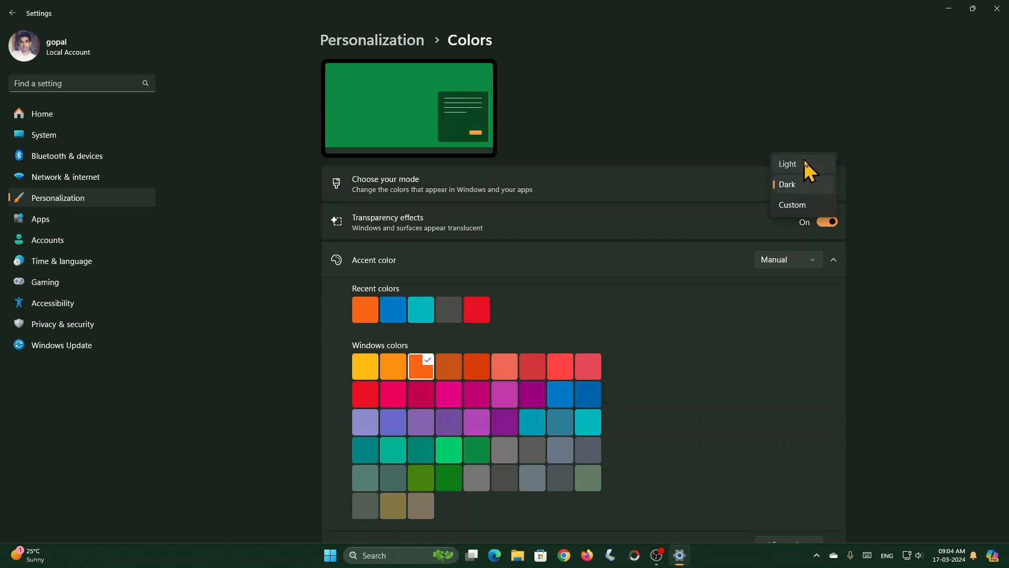
click(806, 165)
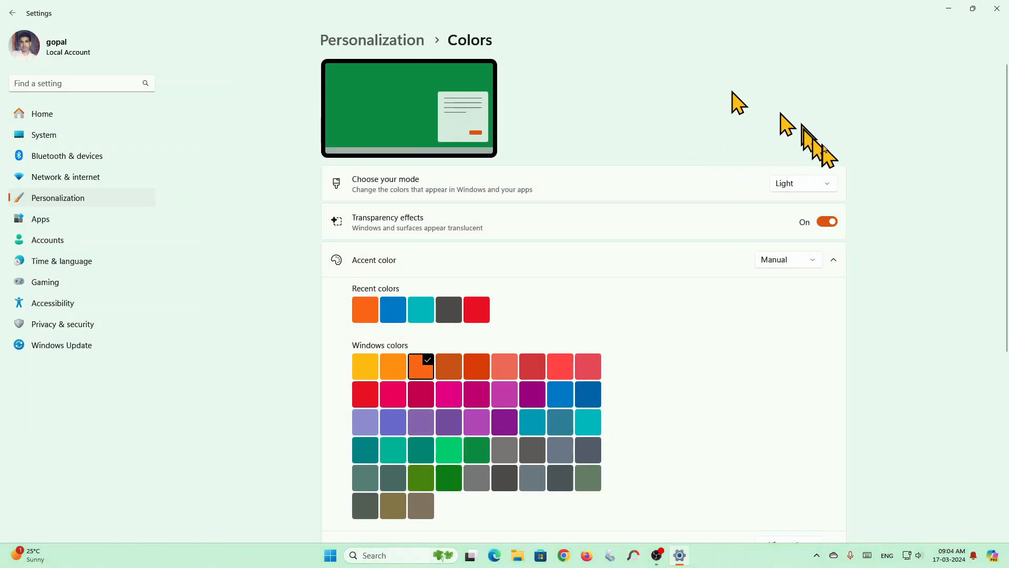
Step: Choose the Custom color mode, set the default Windows mode to Dark and check its look in the Start menu
click(825, 187)
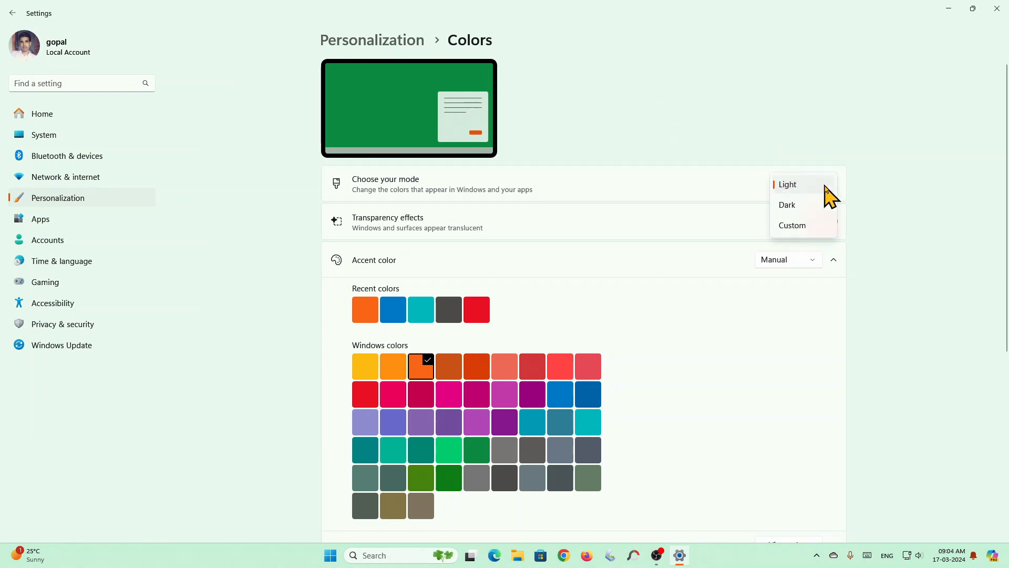
click(792, 225)
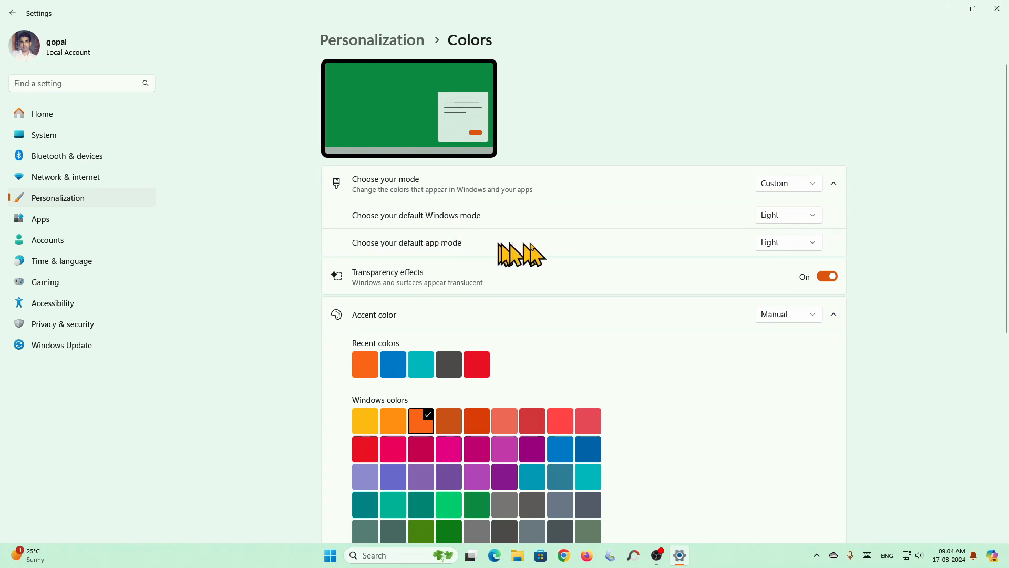
click(791, 219)
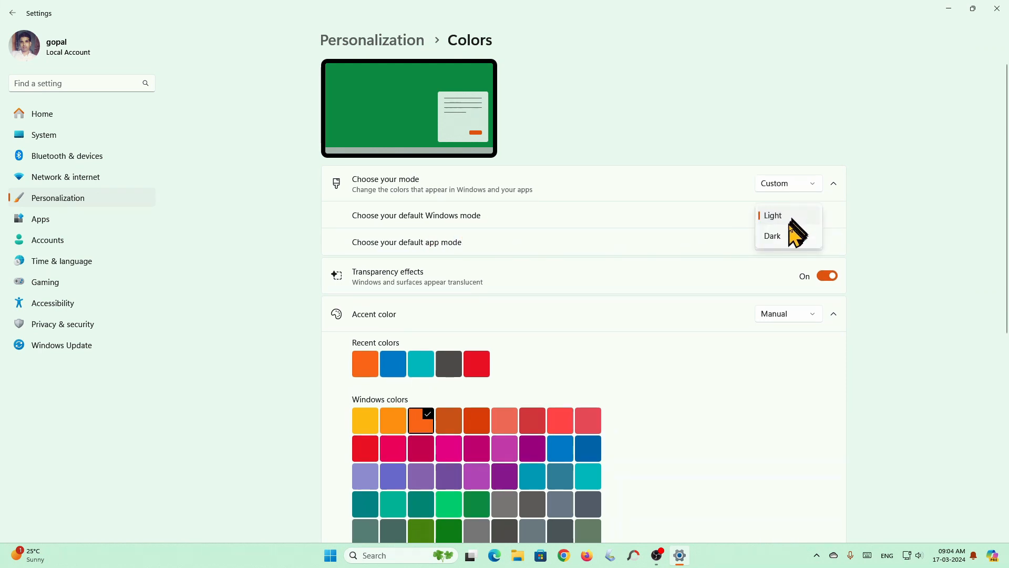
click(780, 239)
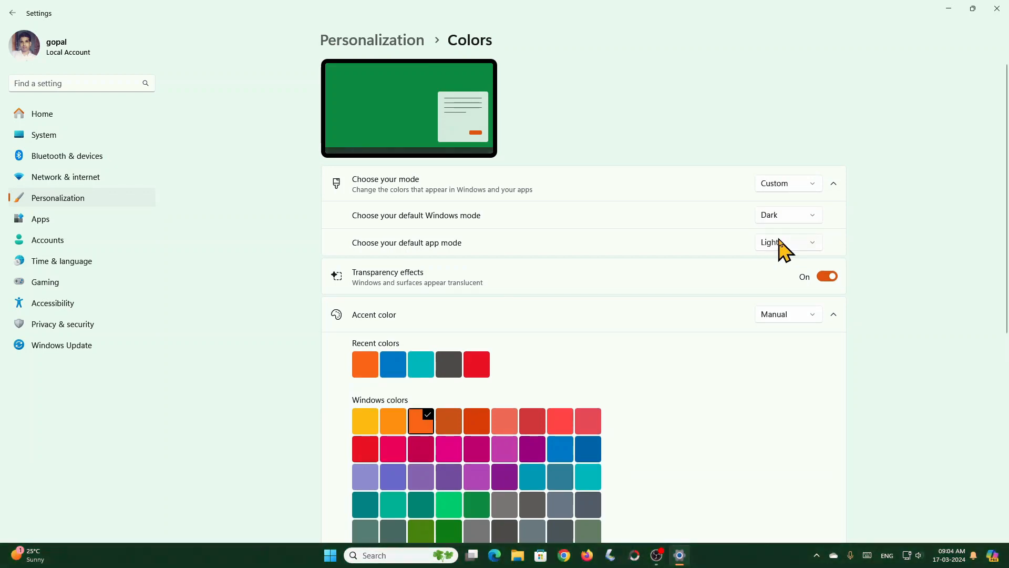
click(330, 555)
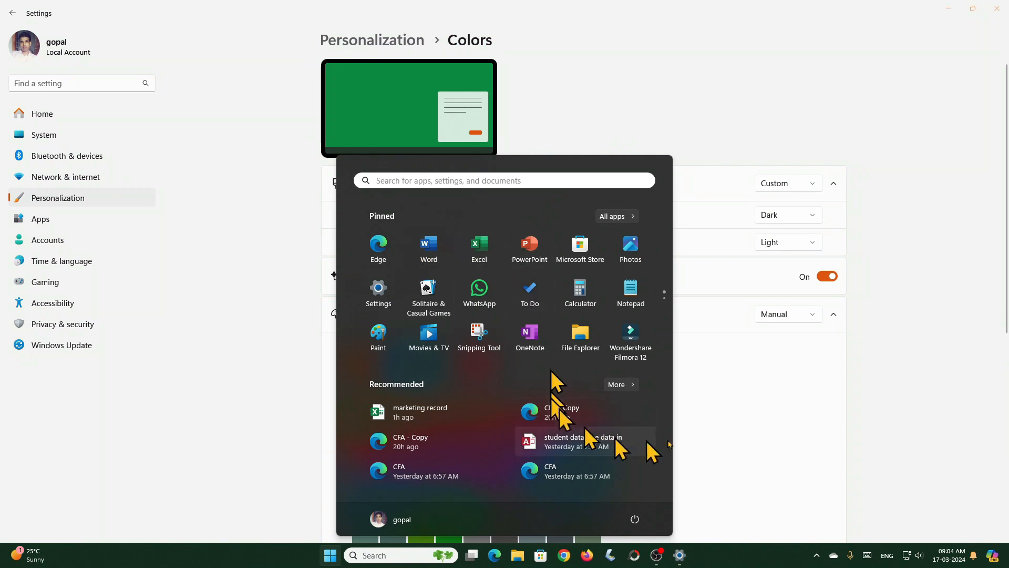
click(730, 423)
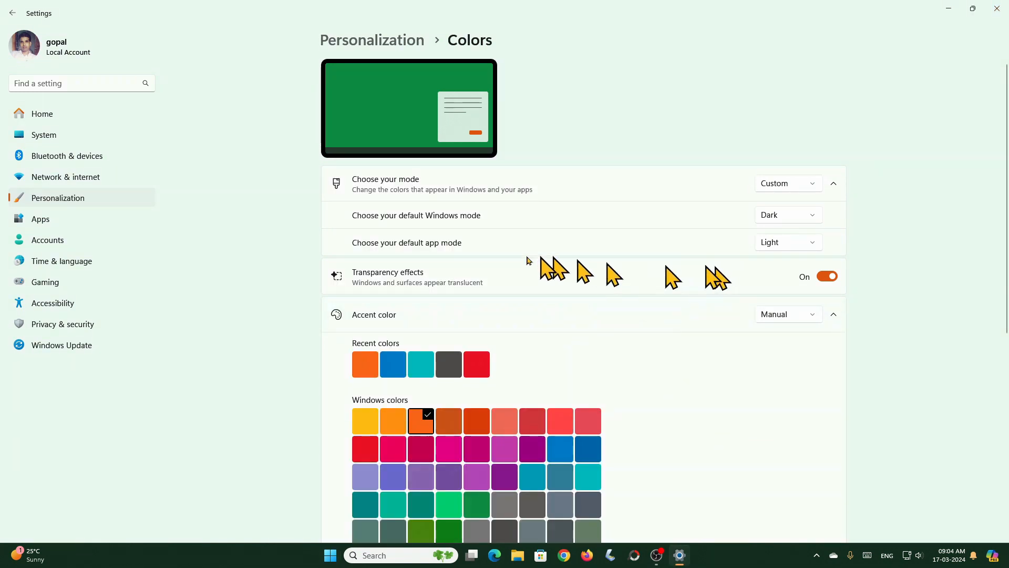
Step: Set the default app mode to Dark and the default Windows mode to Light
click(772, 243)
click(782, 263)
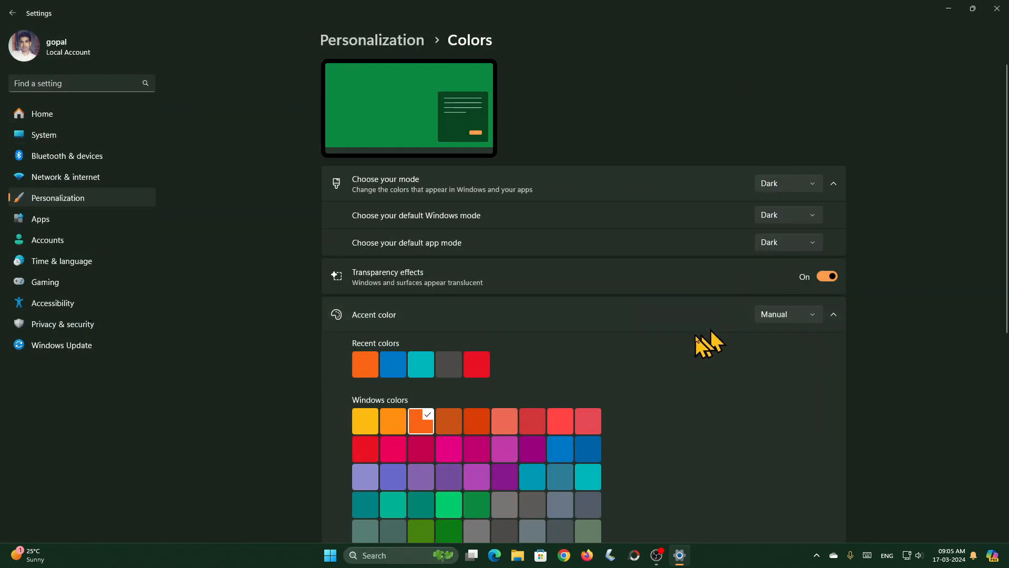
click(768, 215)
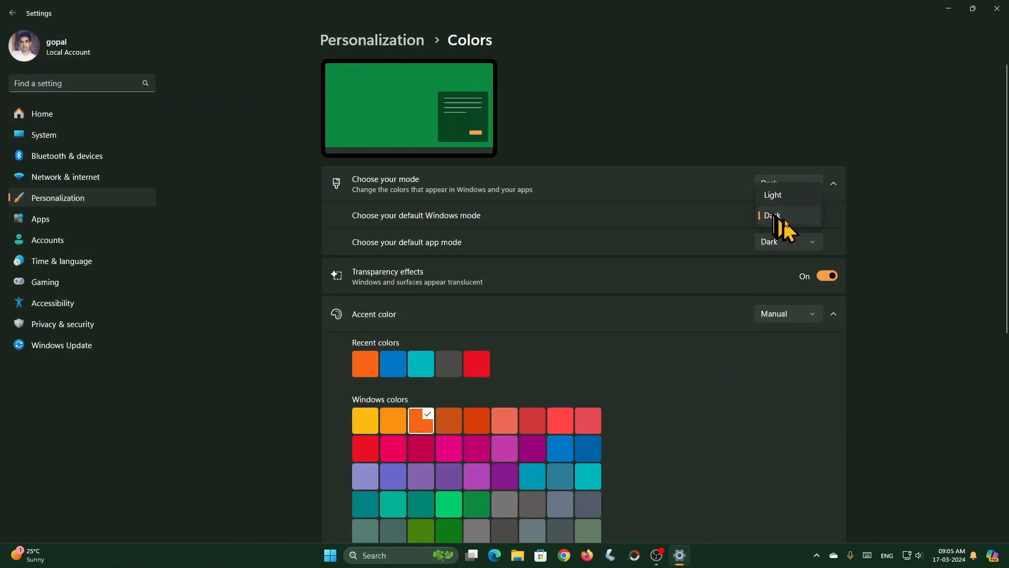
click(784, 195)
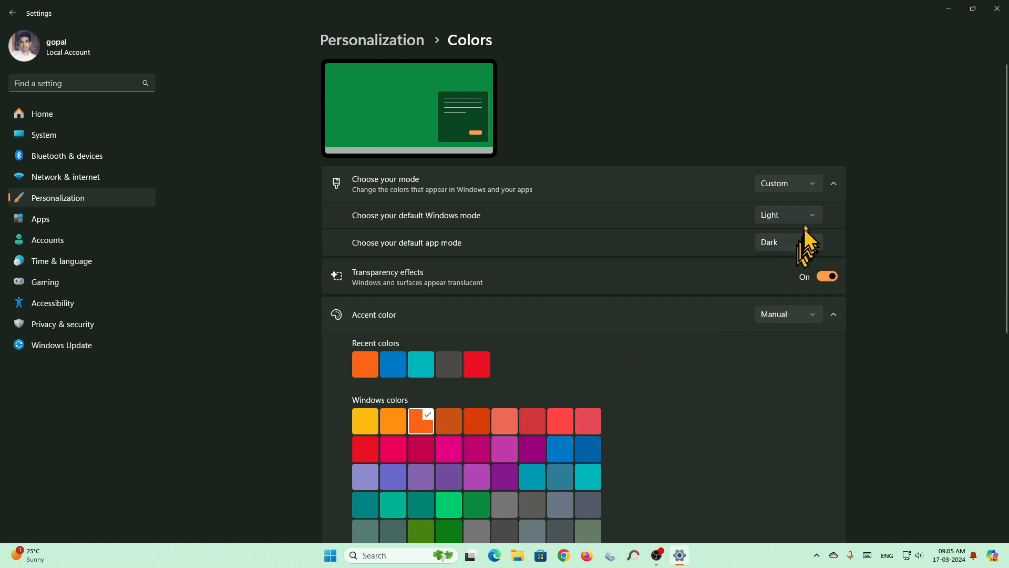
Step: Set the overall color mode to Light and switch the transparency effects off and back on
click(804, 185)
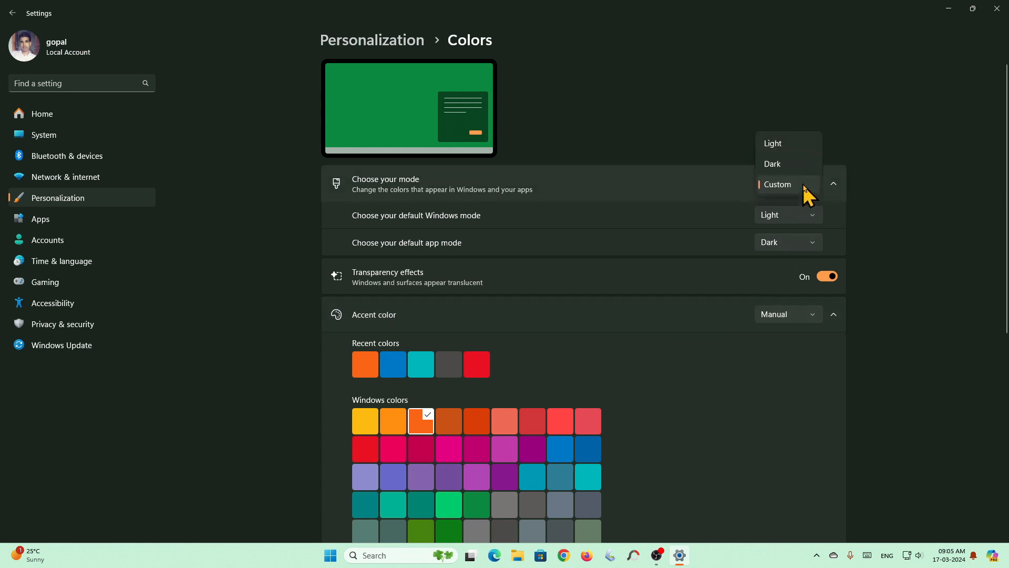
click(791, 144)
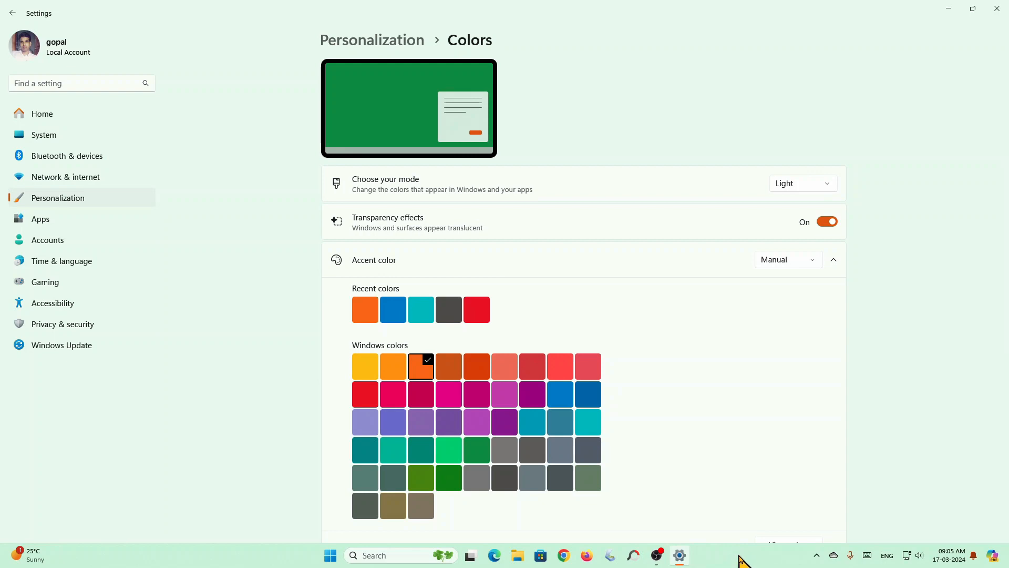
click(826, 223)
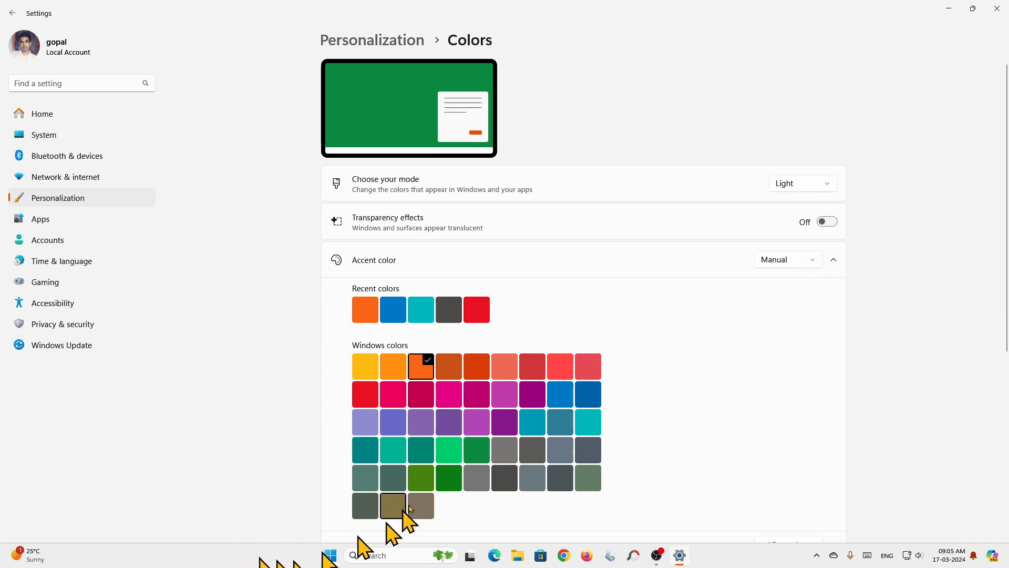
click(828, 222)
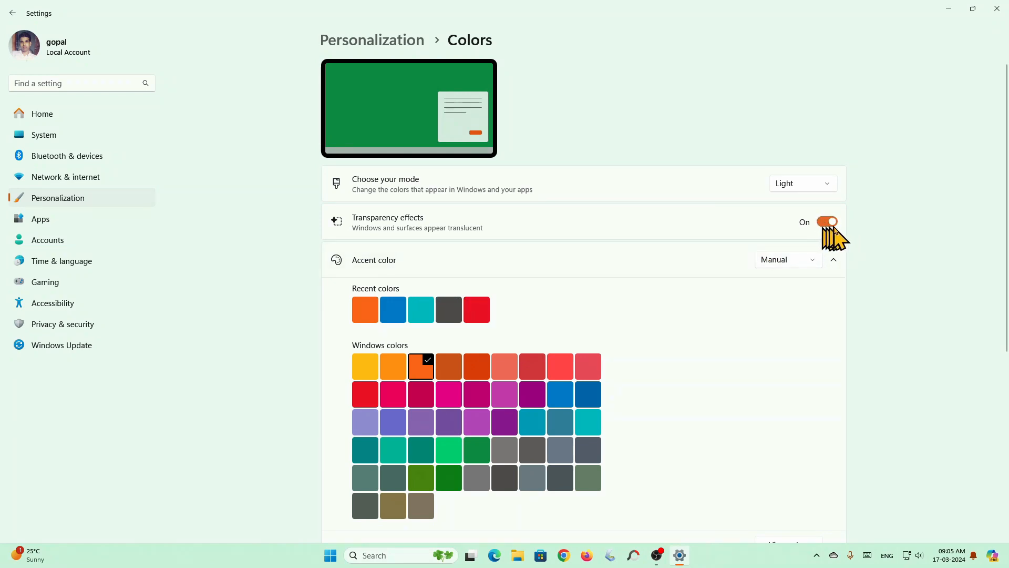
Step: Set the accent color to the brighter blue in the second row of Windows colors and check it in the settings and Start menu
scroll(732, 326, down, 5)
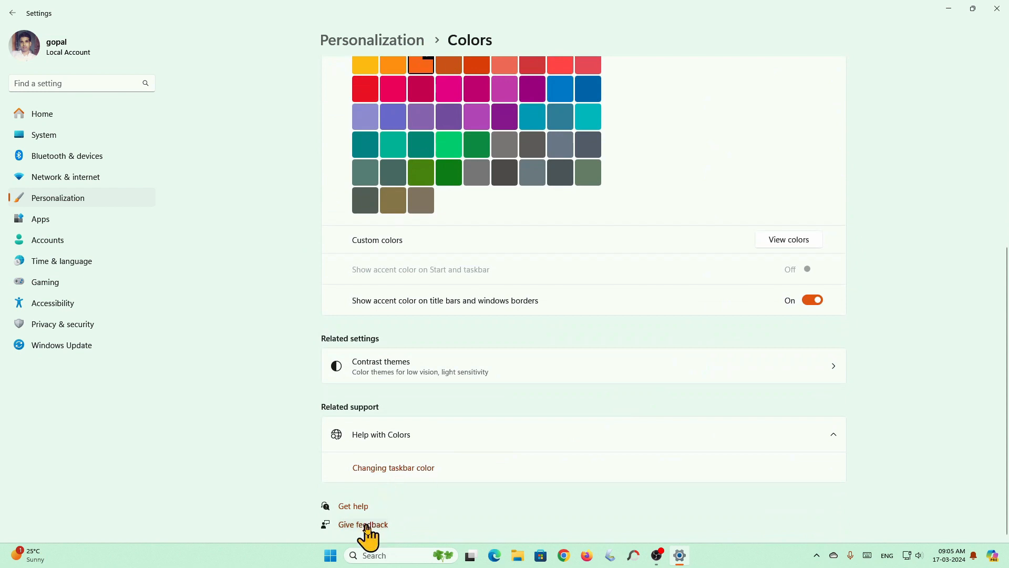
scroll(512, 358, up, 3)
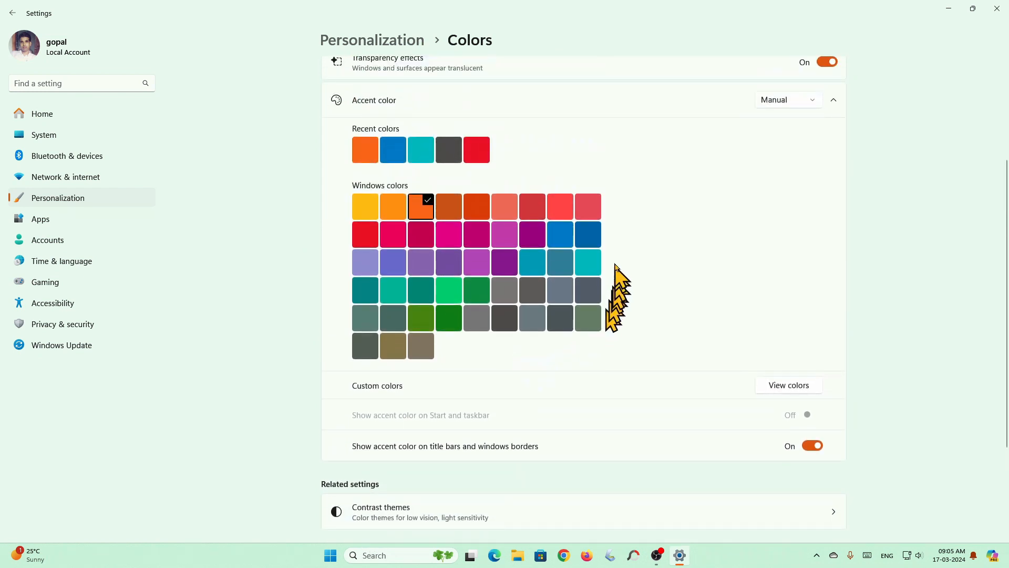
click(560, 242)
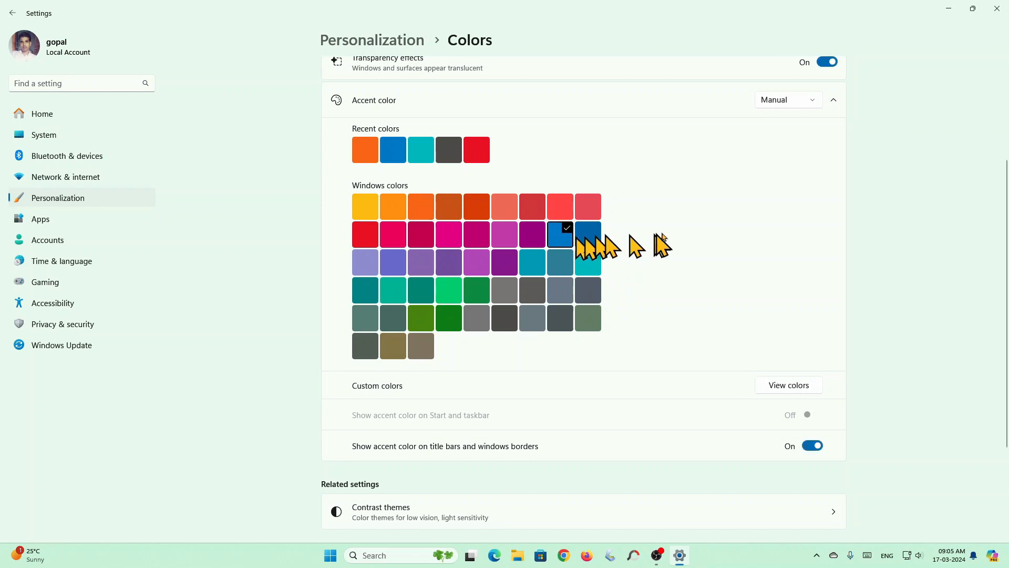
scroll(833, 79, up, 3)
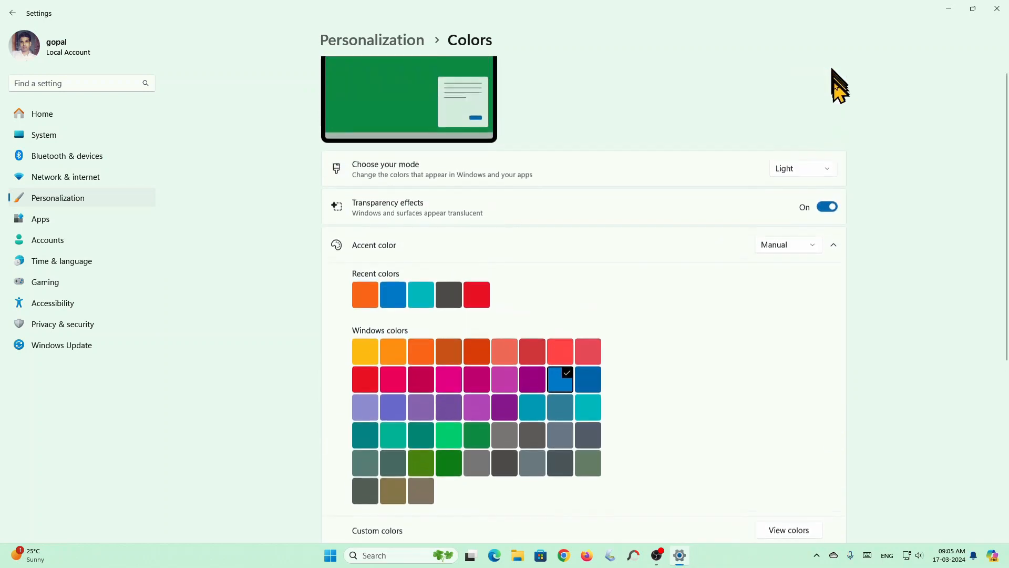
scroll(799, 315, down, 1)
scroll(799, 315, down, 5)
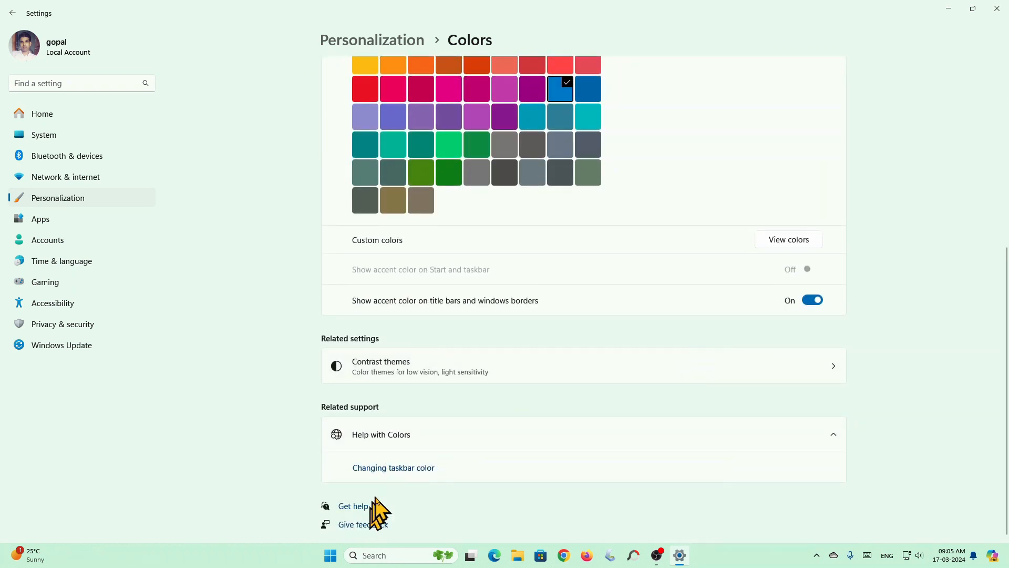
click(331, 556)
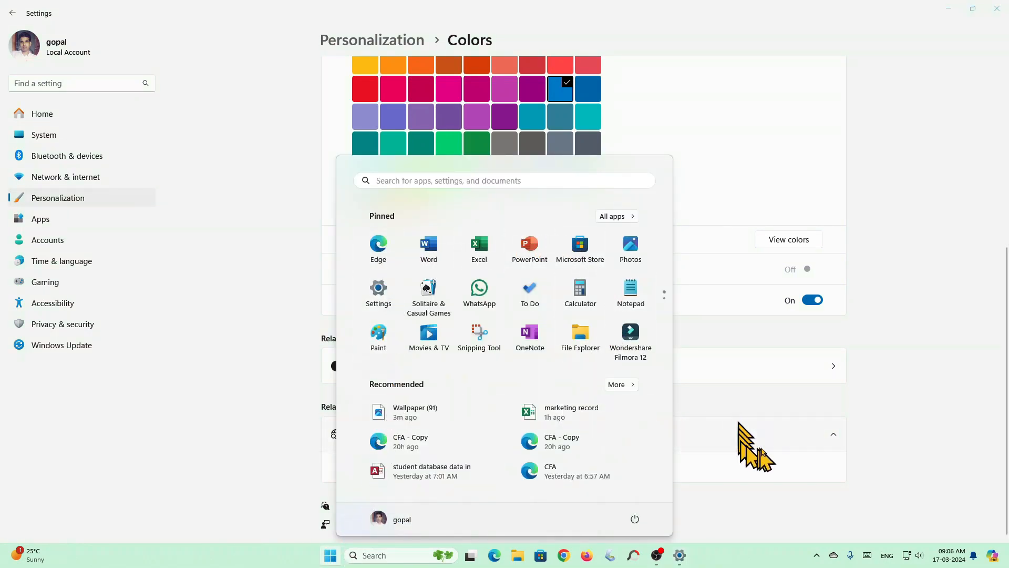
click(877, 408)
Step: Go back to Personalization, apply the Glow theme from the Themes page and view it on the desktop
scroll(569, 315, up, 4)
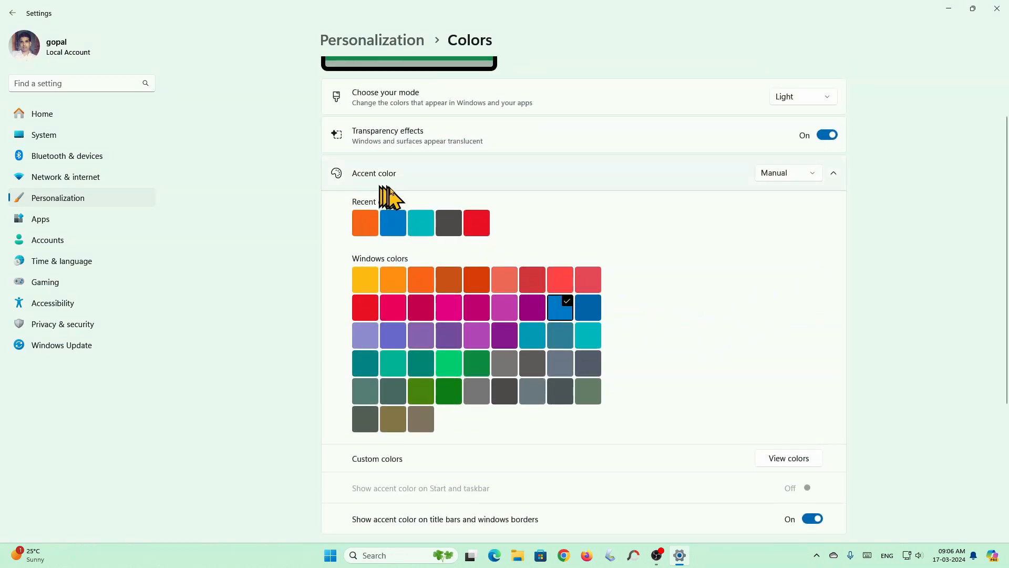
scroll(678, 298, up, 2)
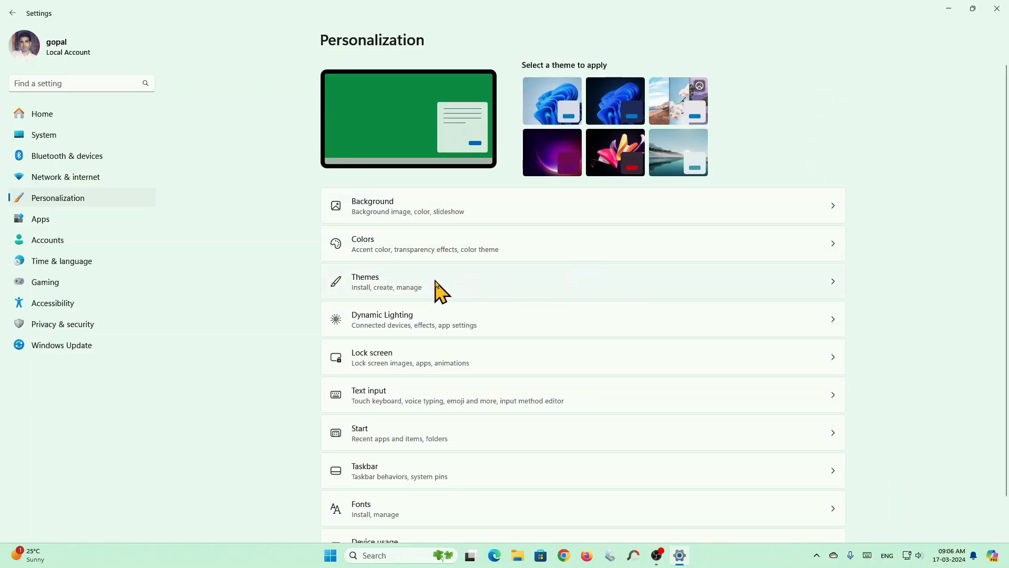
click(440, 288)
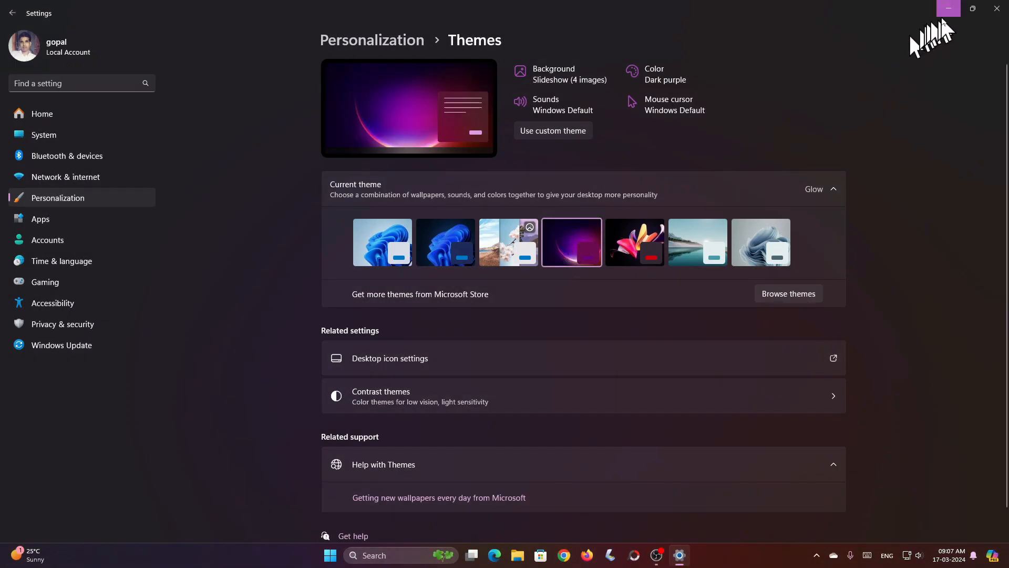
click(948, 8)
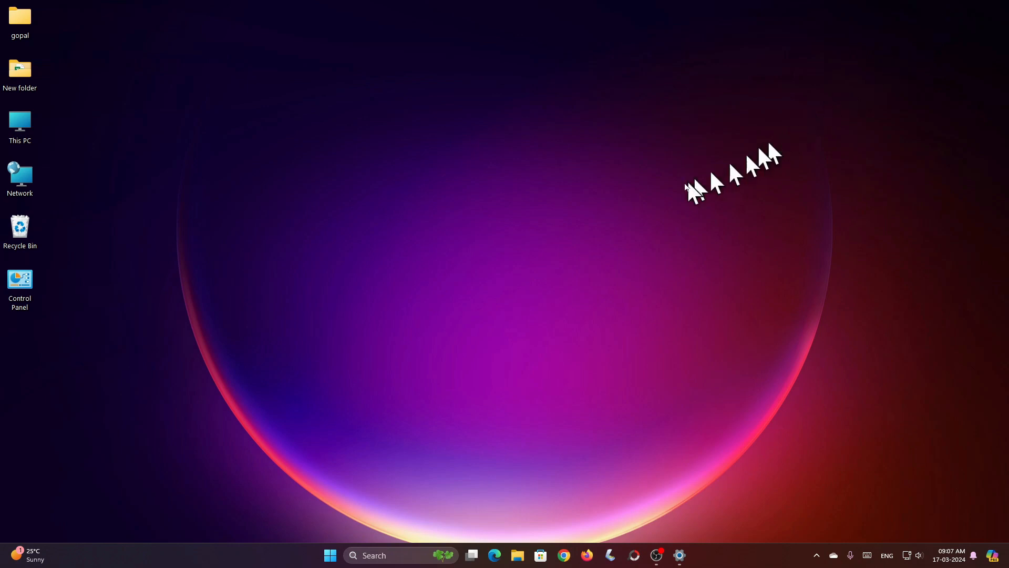
Step: Advance the desktop background three times through the images of the Glow theme's slideshow
right_click(469, 188)
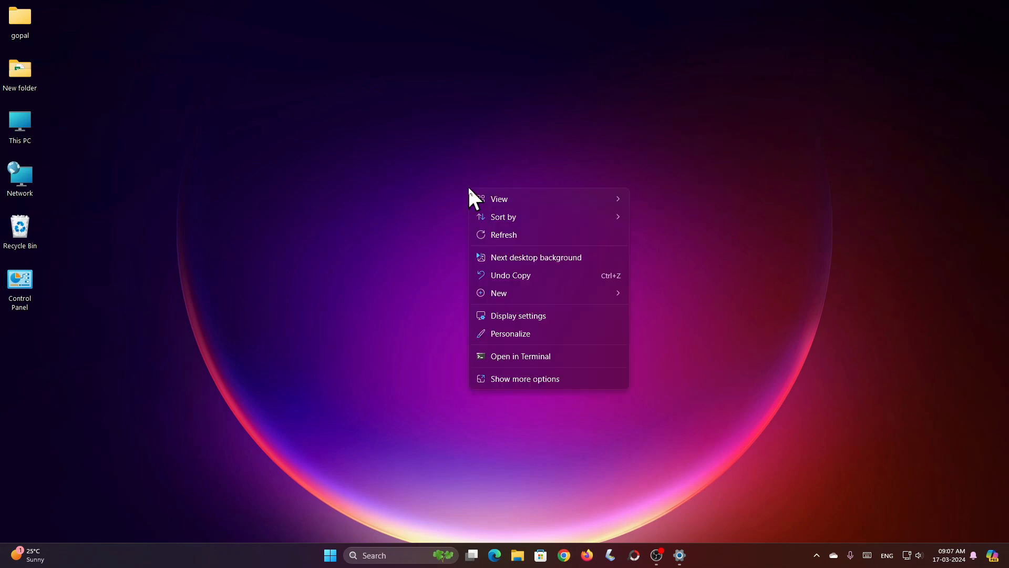
click(562, 257)
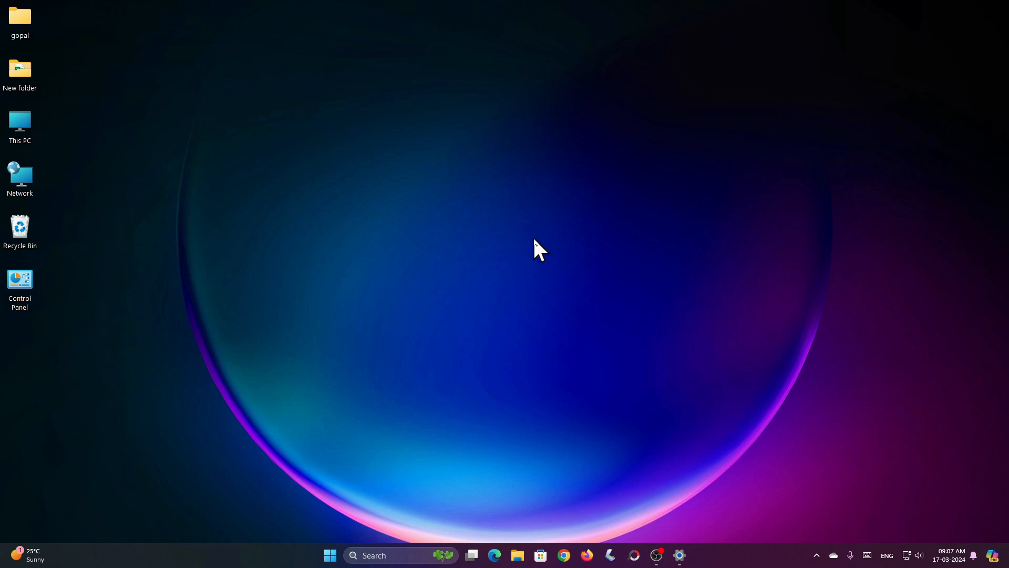
right_click(534, 239)
click(610, 309)
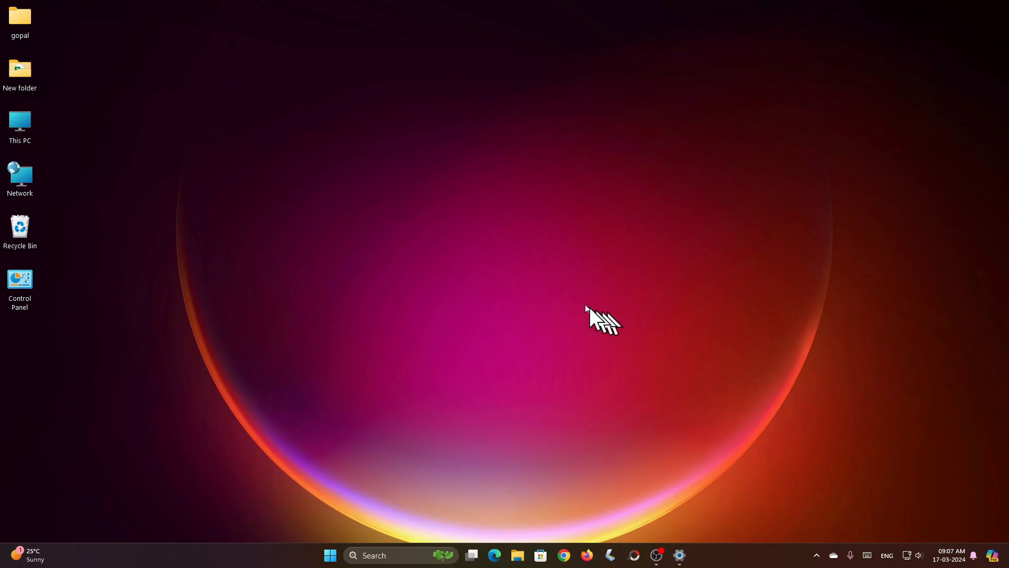
right_click(514, 253)
click(575, 324)
Step: Bring the Settings window back up and return to the main Personalization page
click(680, 555)
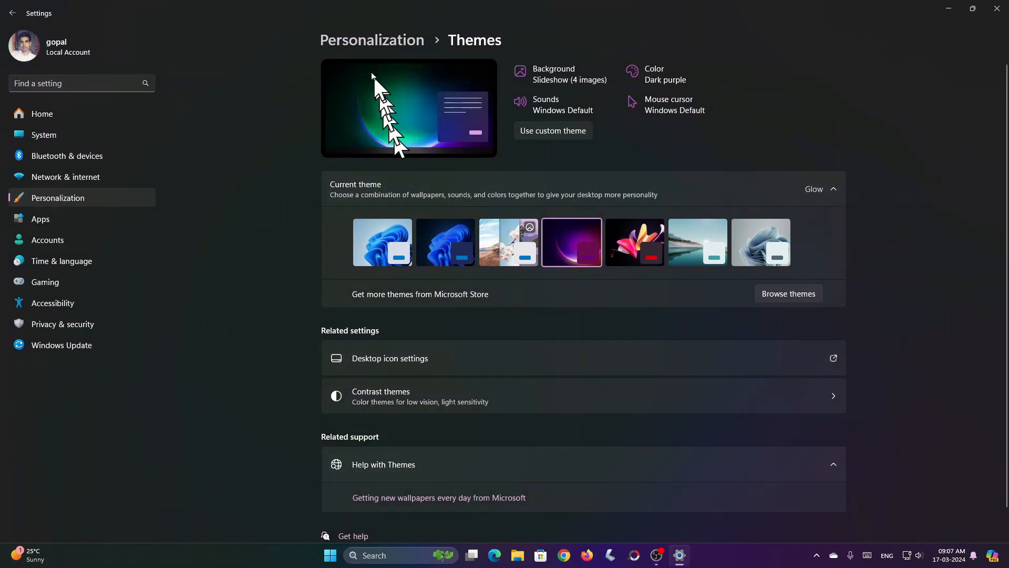
click(369, 42)
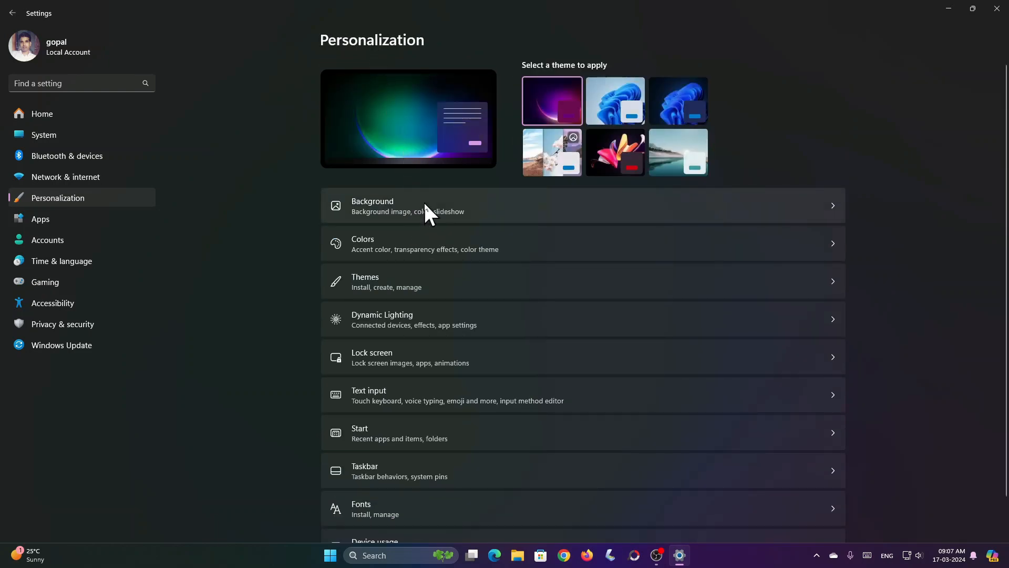
Step: Look at the slideshow interval choices and the background types on the Background page, then return to Personalization
click(424, 206)
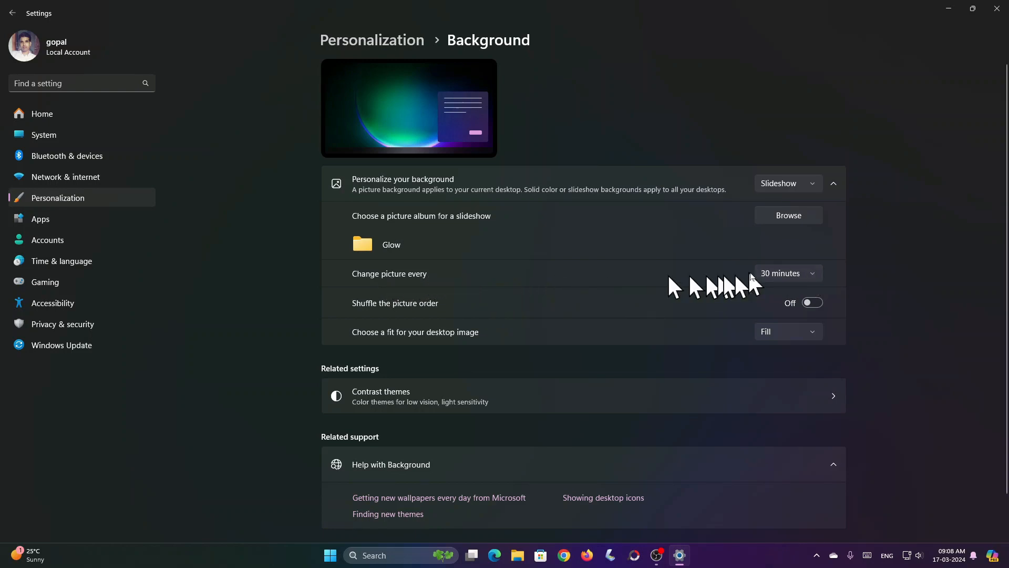
click(816, 271)
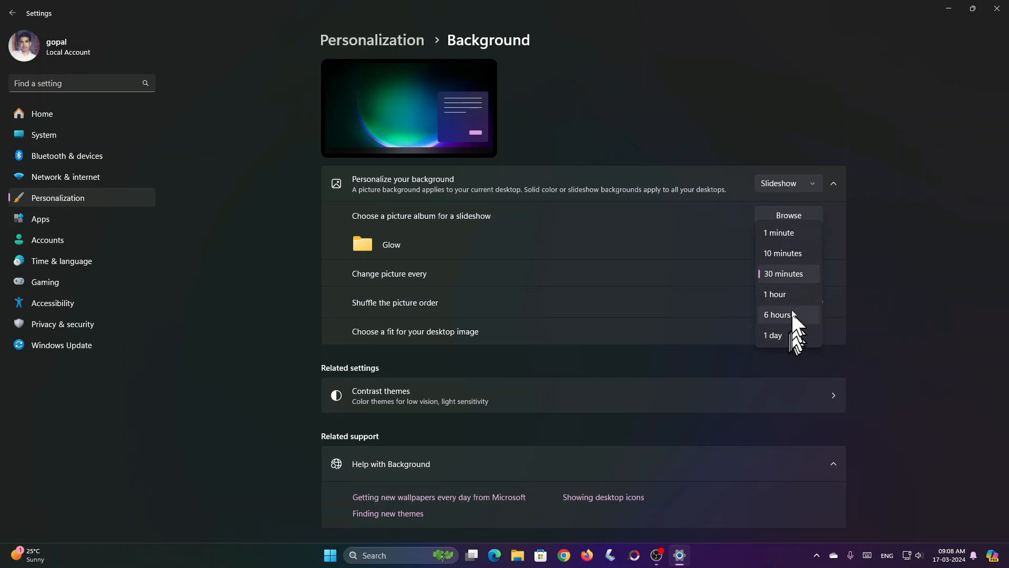
click(666, 270)
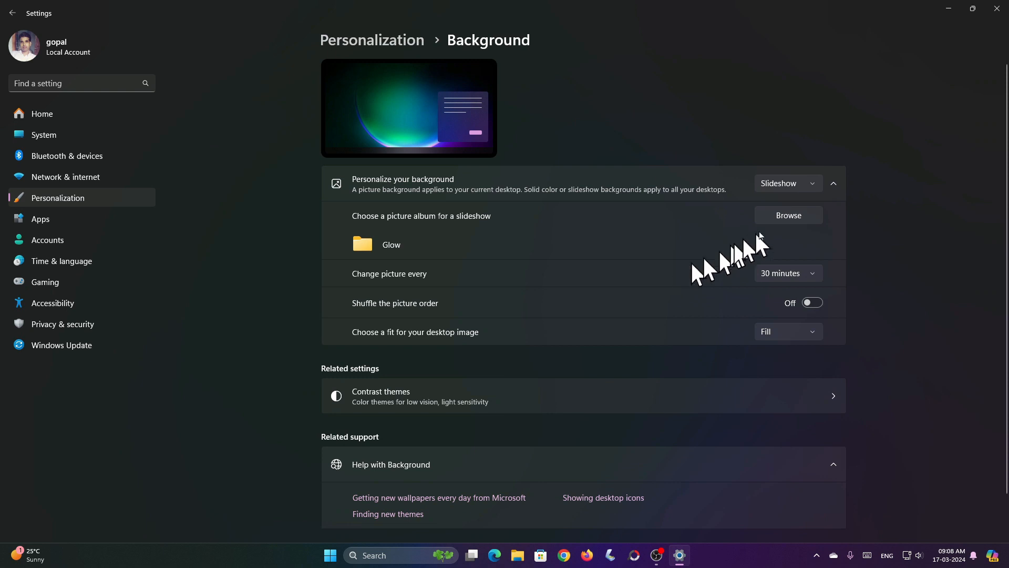
click(796, 182)
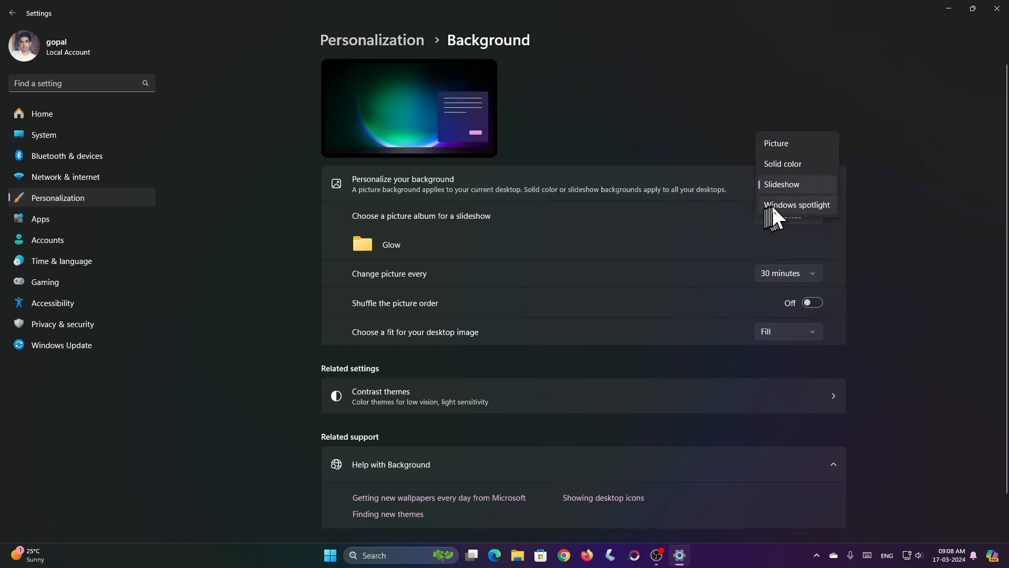
click(354, 38)
click(356, 40)
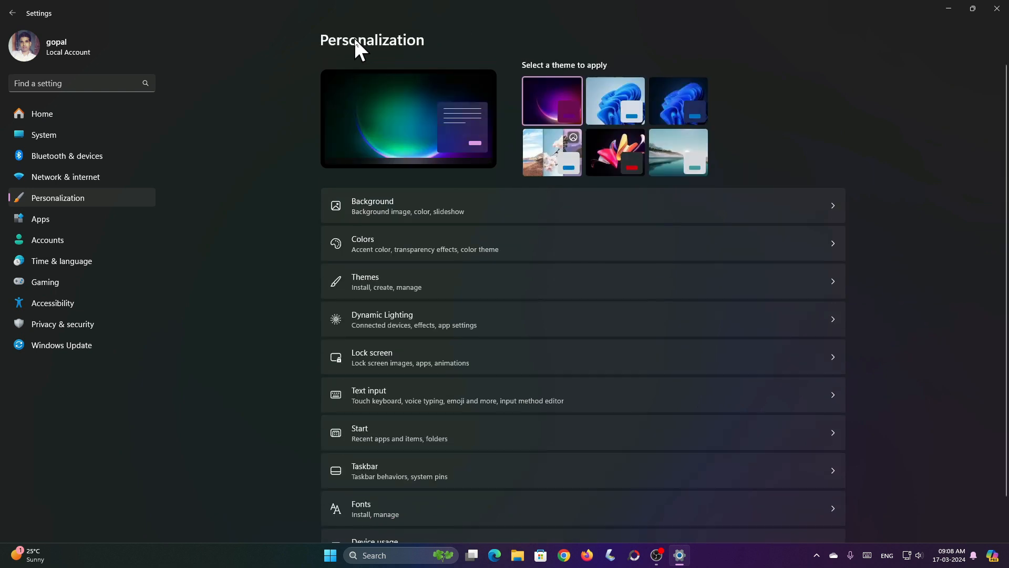
Step: Apply the Windows spotlight theme from the Themes page, open the desktop picture's information page and close it again
click(406, 283)
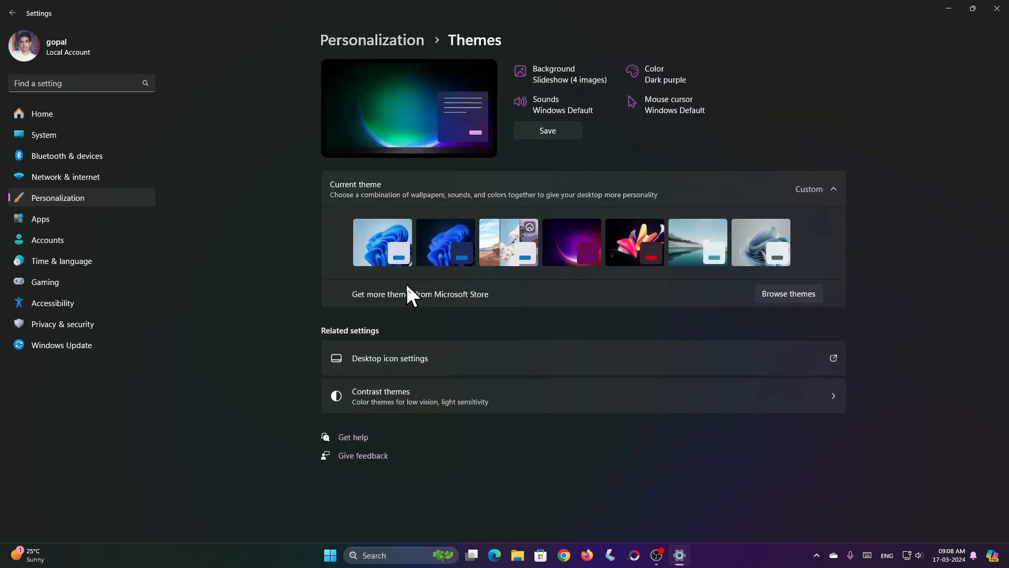
click(511, 246)
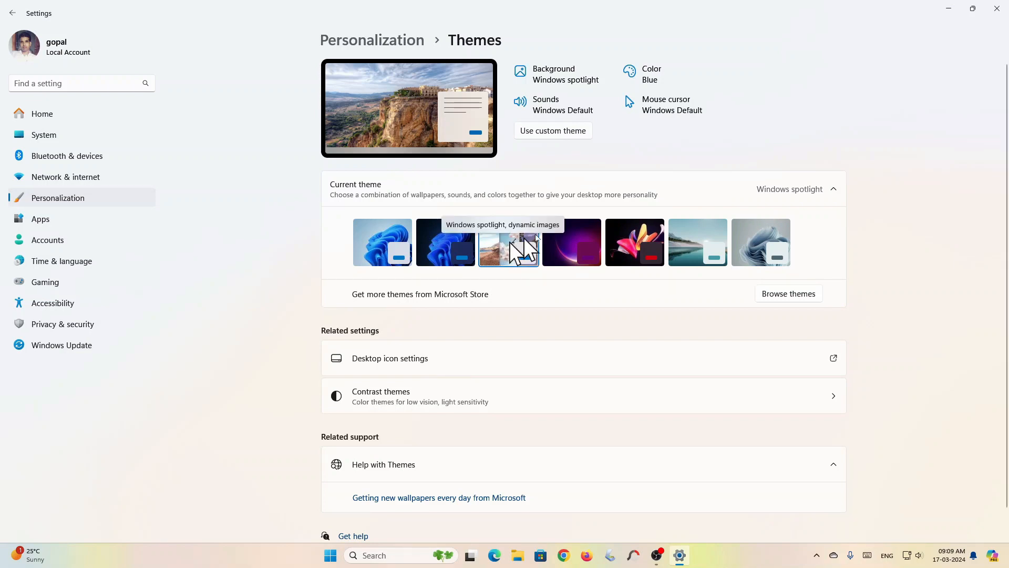
click(949, 9)
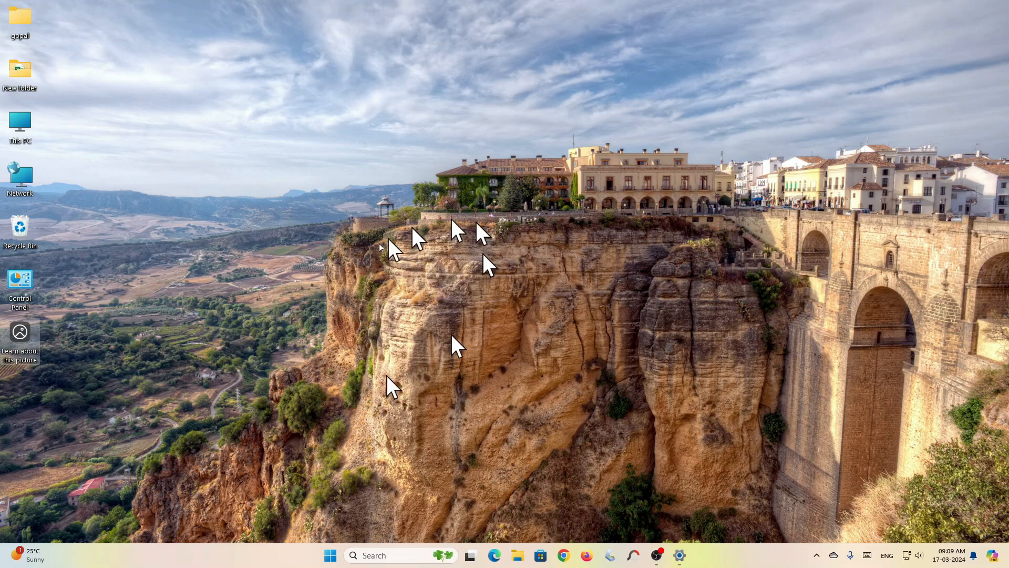
double_click(21, 328)
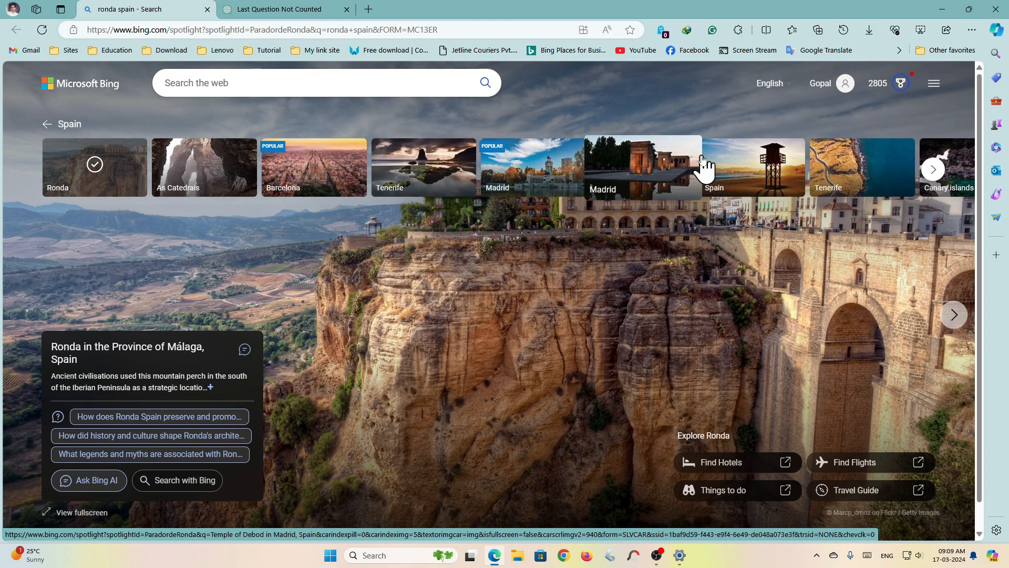
click(997, 9)
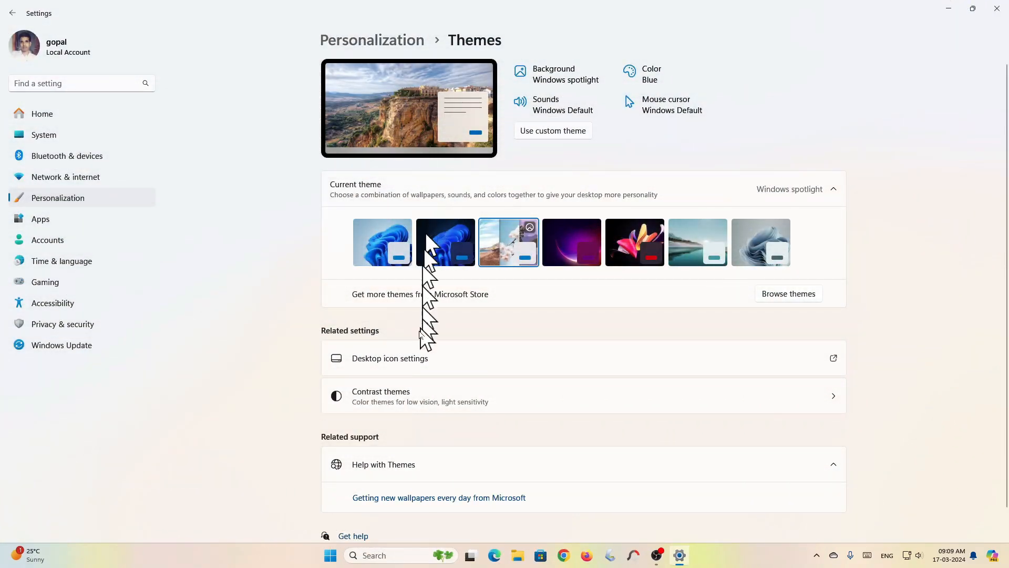
Step: Hide the Computer, User's Files, Network, Recycle Bin and Control Panel desktop icons and close Settings to view the desktop
click(446, 362)
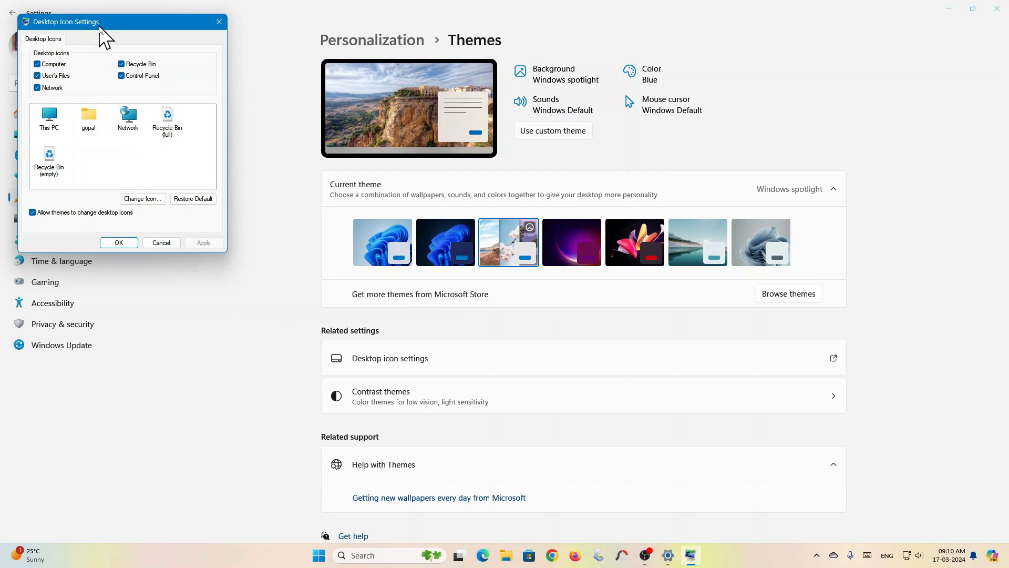
drag(100, 28, 222, 127)
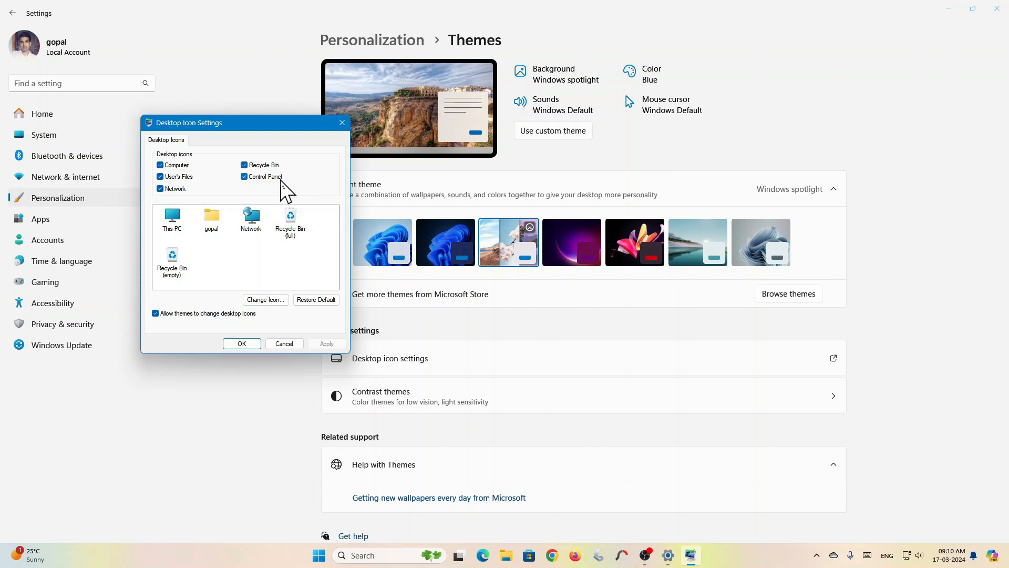
click(244, 165)
click(245, 177)
click(160, 189)
click(161, 176)
click(160, 166)
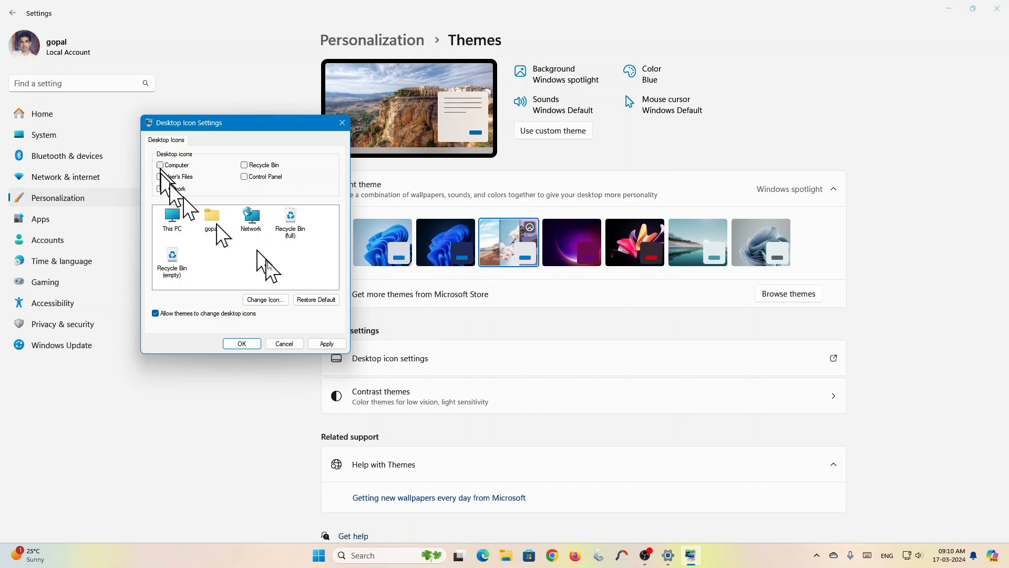
click(242, 344)
click(997, 8)
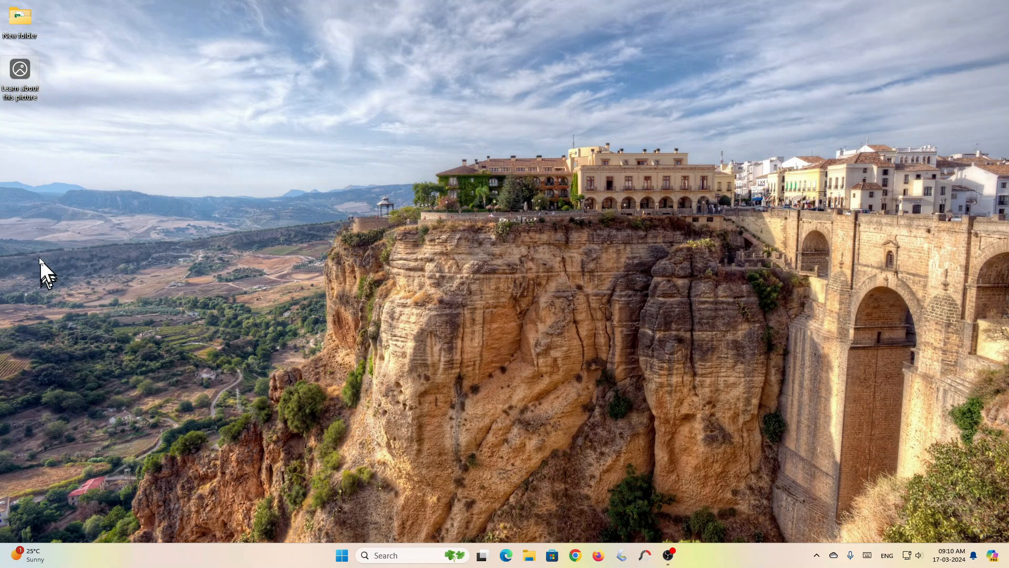
Step: Reopen the desktop icon settings from Themes, enable Computer, User's Files, Network, Control Panel and Recycle Bin, and close Settings
right_click(377, 141)
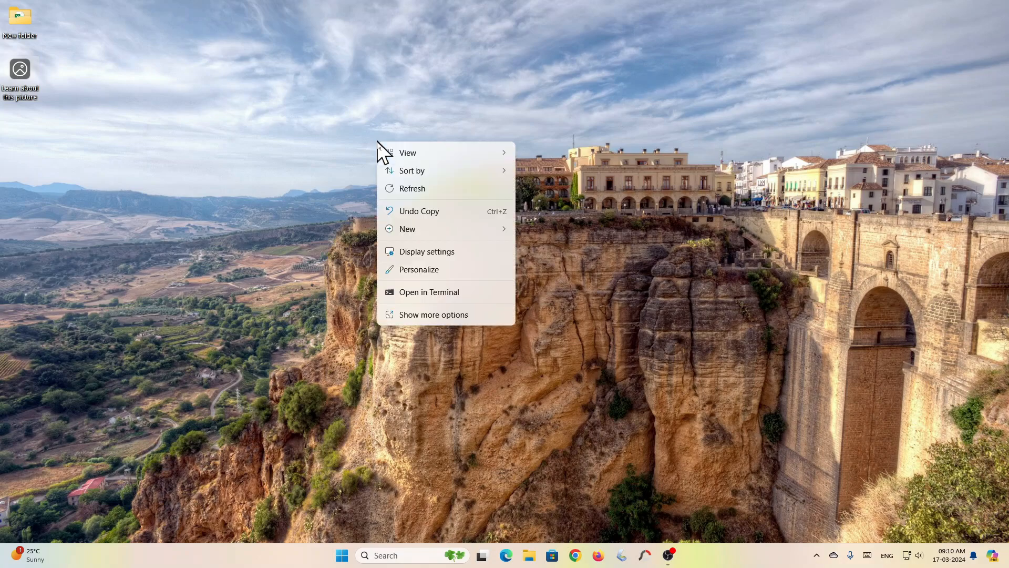
click(447, 277)
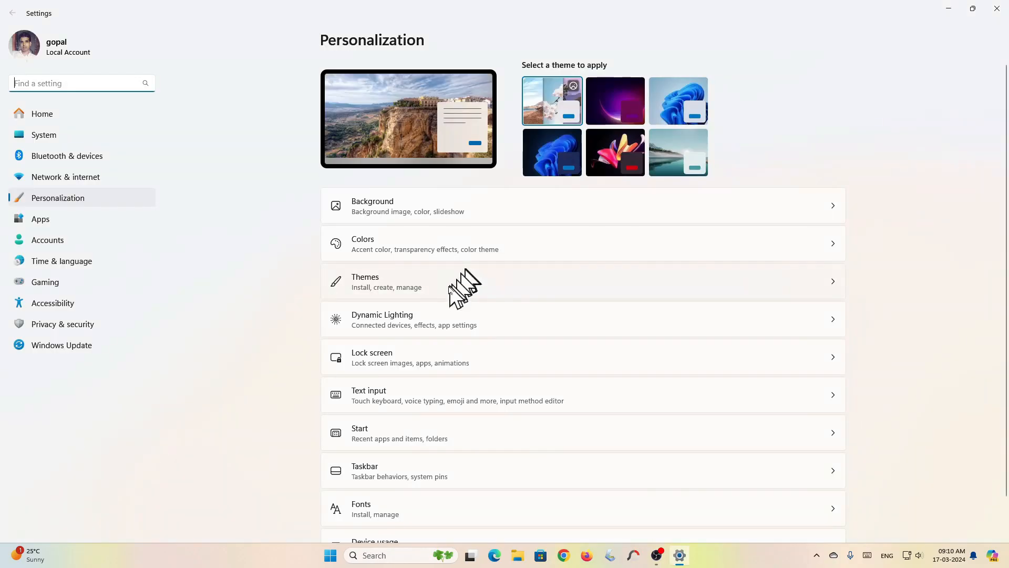
click(405, 294)
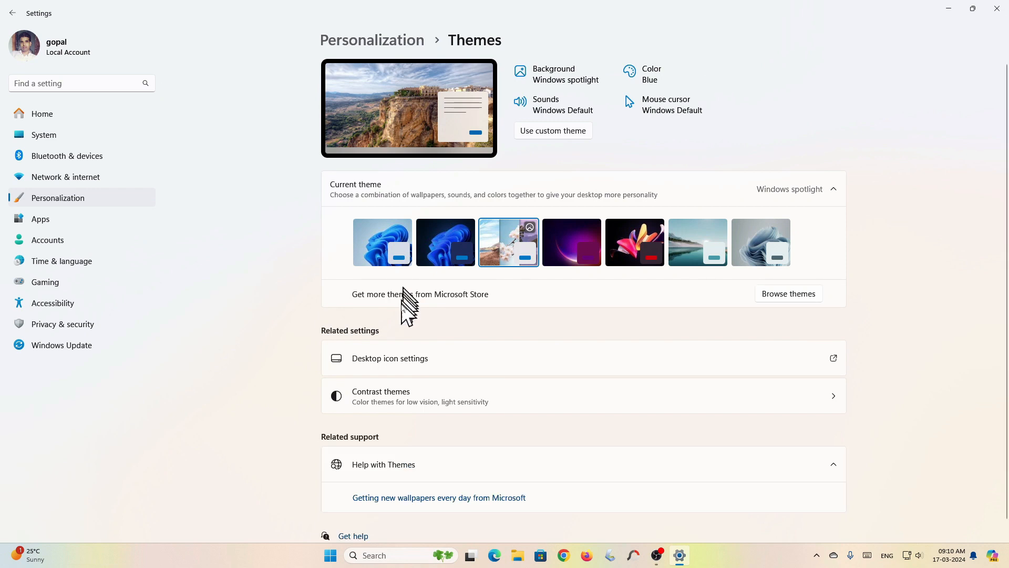
click(403, 361)
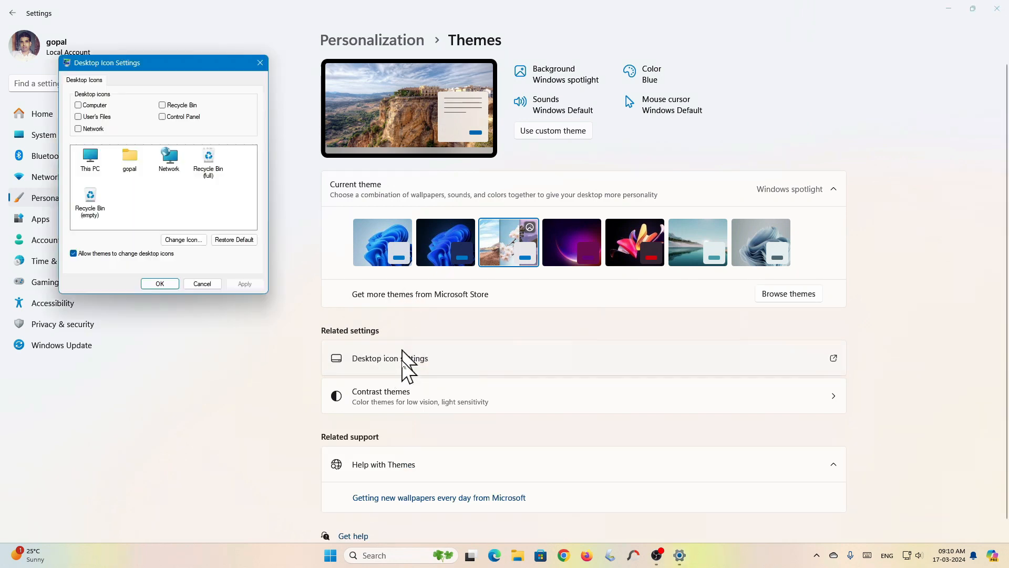
click(78, 105)
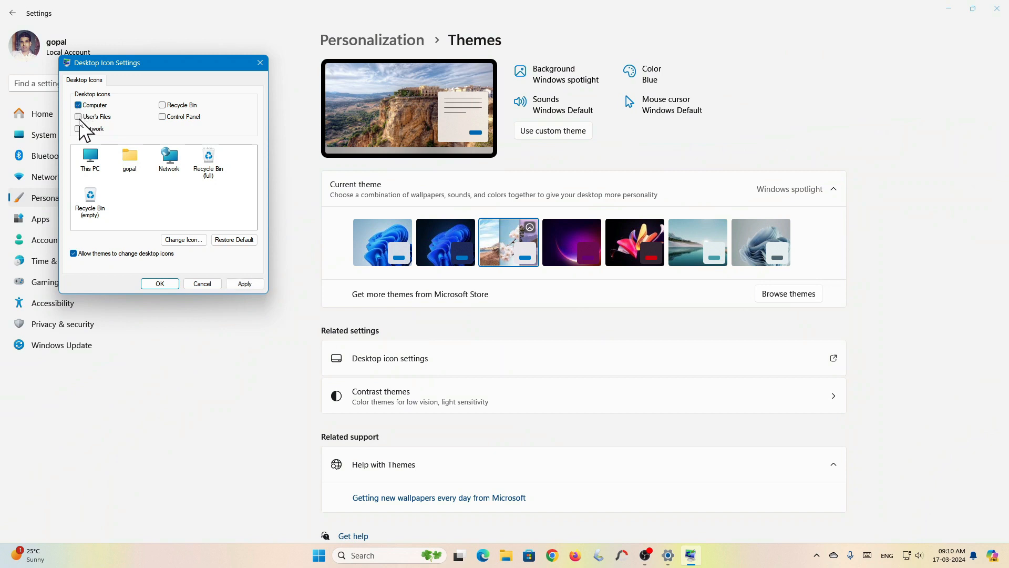
click(79, 116)
click(79, 129)
click(163, 116)
click(162, 106)
click(160, 284)
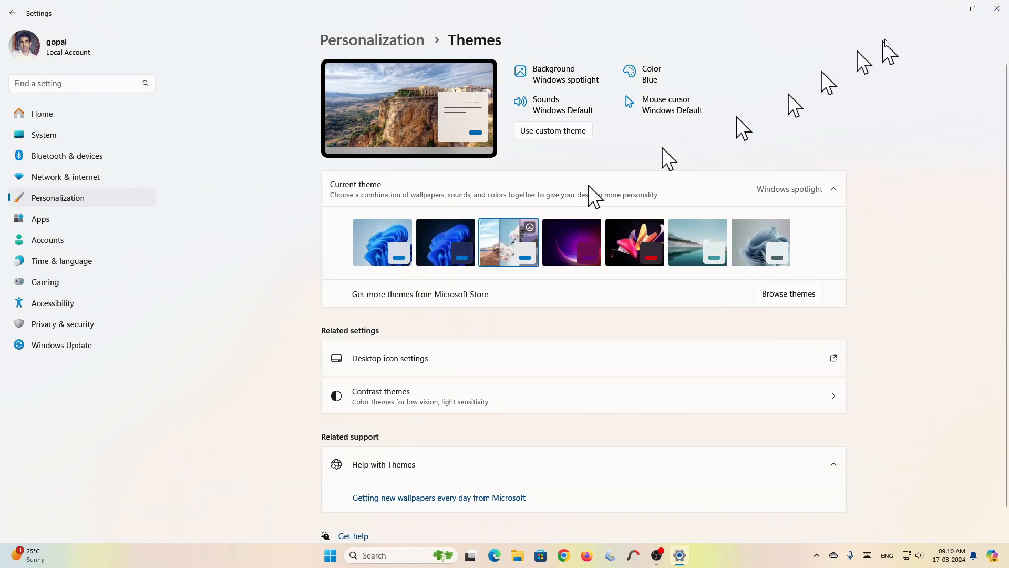
click(996, 8)
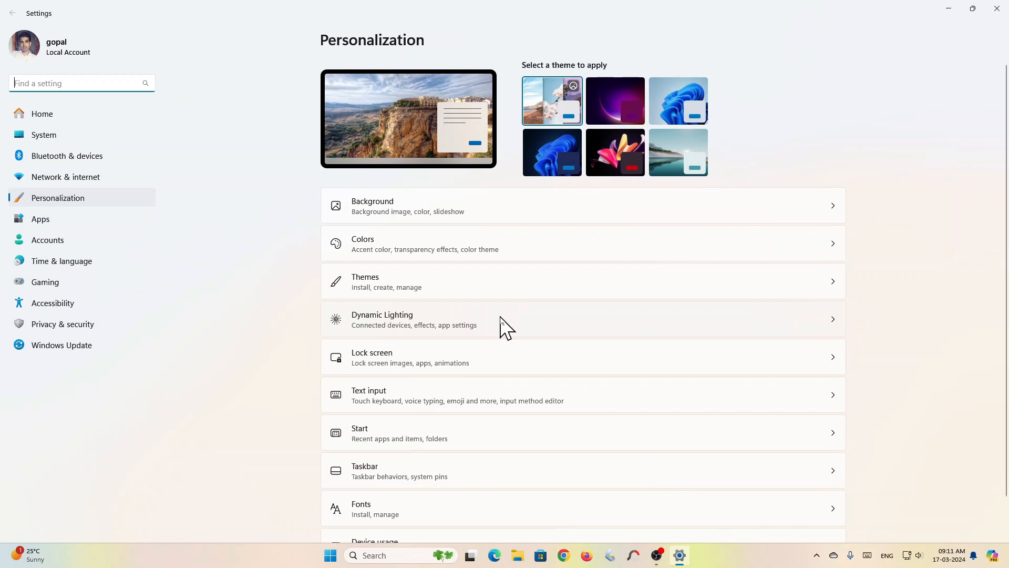
Step: Look through the Dynamic Lighting and Lock screen pages of Personalization
click(524, 322)
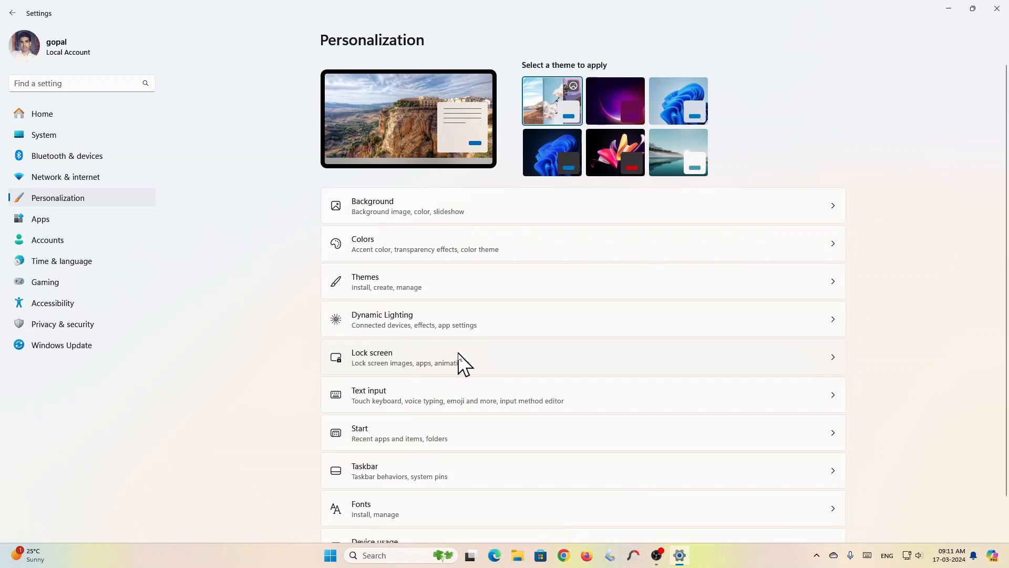
click(458, 358)
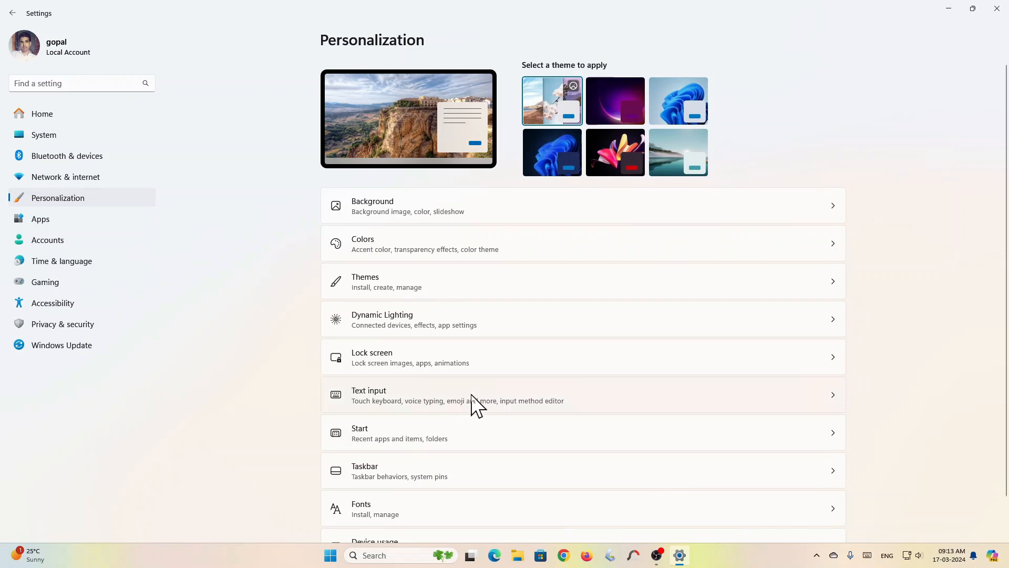
Step: Apply the Tangerine Tides theme to text input and open the touch keyboard from its settings to preview it
click(471, 394)
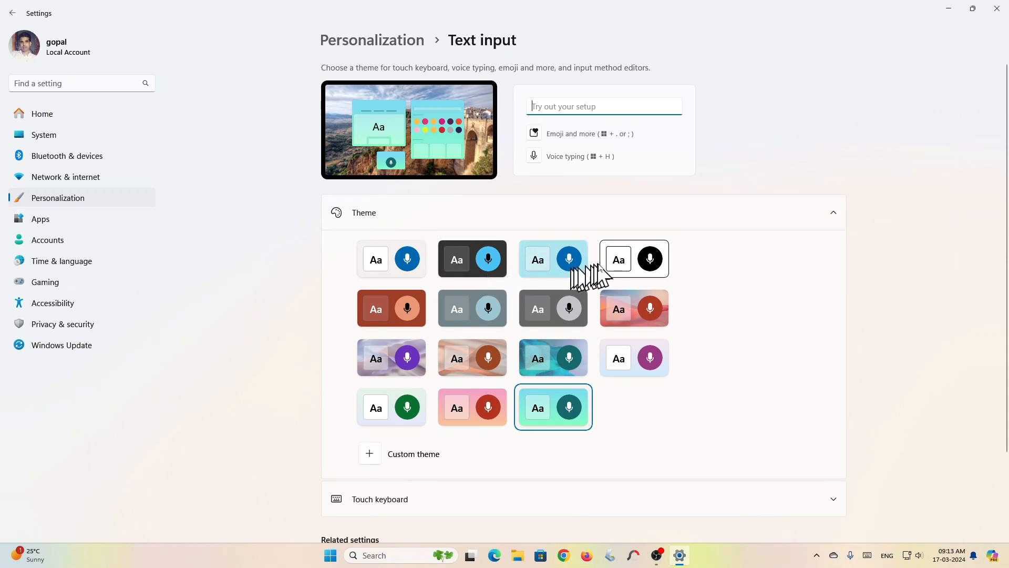
click(622, 309)
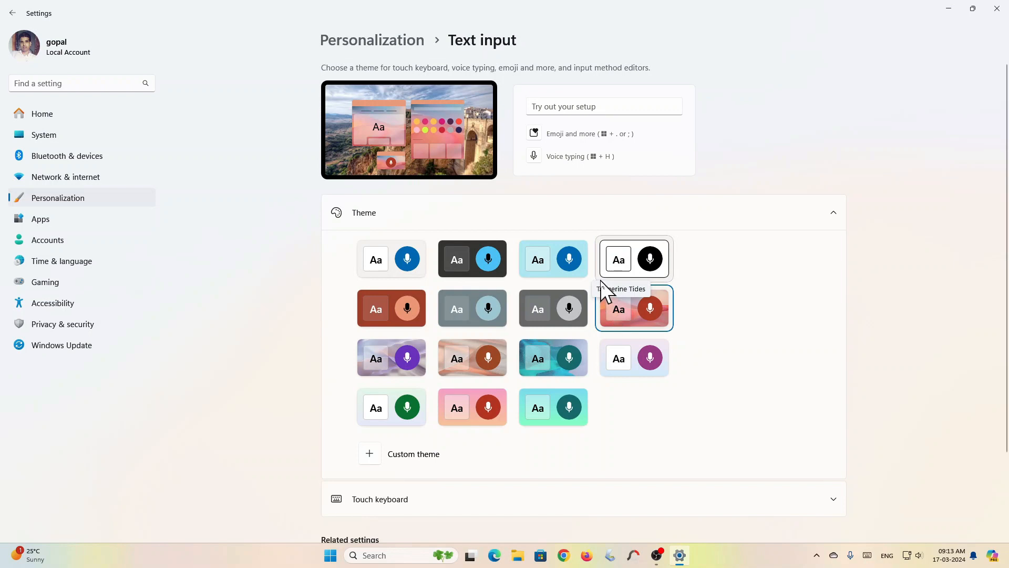
scroll(602, 286, down, 2)
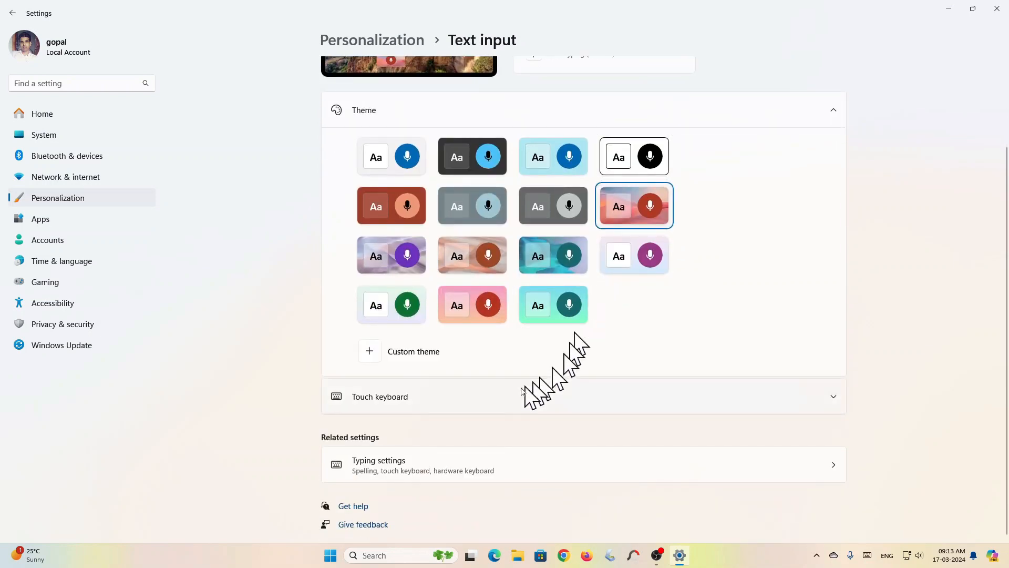
click(785, 402)
scroll(741, 394, down, 3)
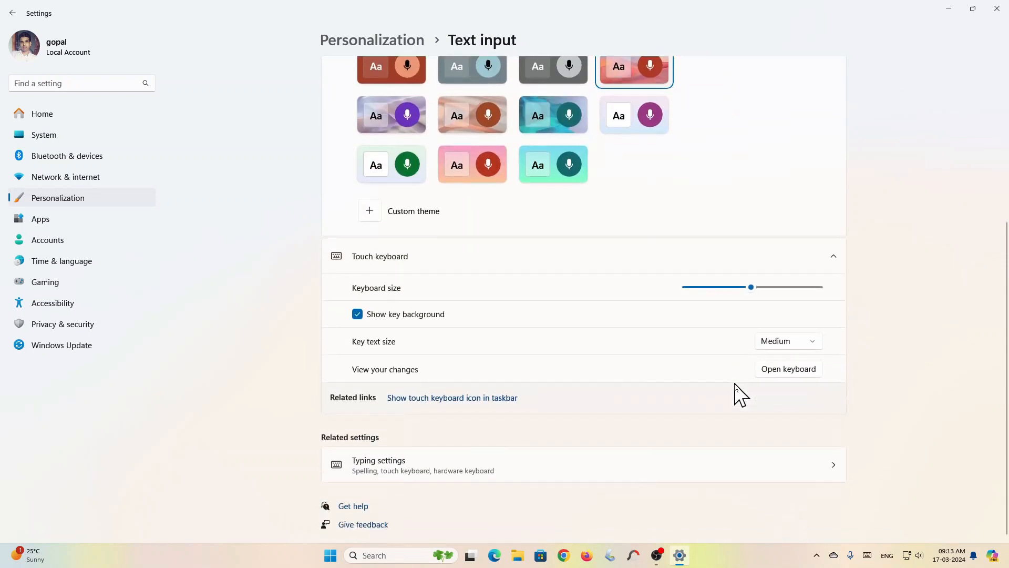
click(792, 374)
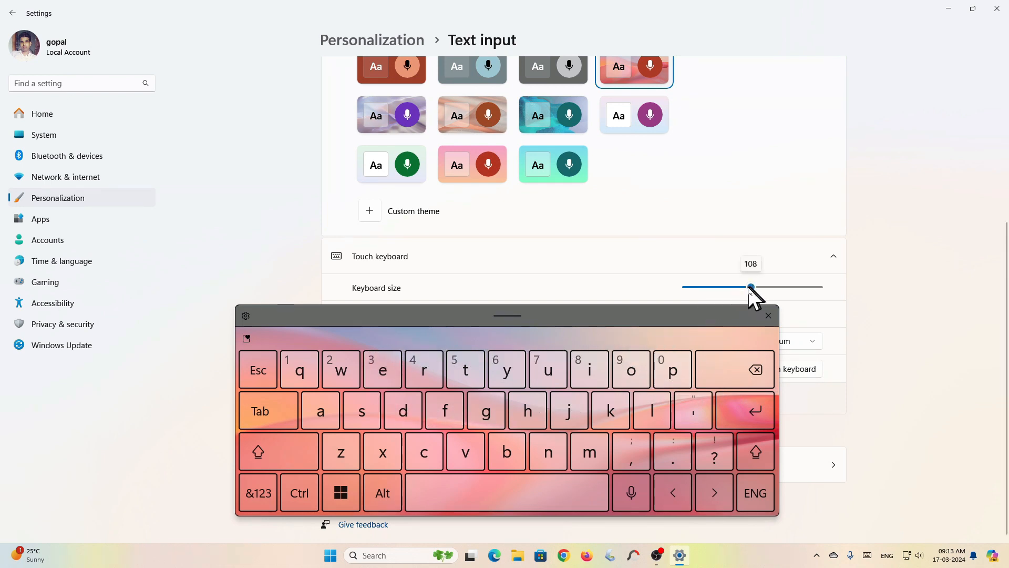
Step: Shrink the touch keyboard to about size 50, enlarge it again and move it clear of the keyboard size slider
drag(751, 287, 705, 288)
drag(552, 405, 252, 270)
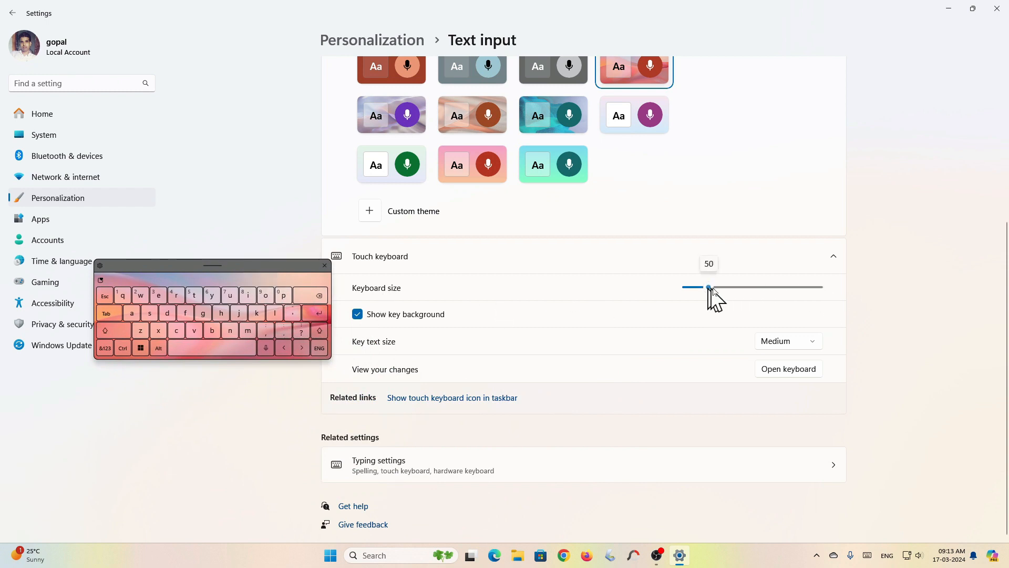
drag(713, 290, 743, 290)
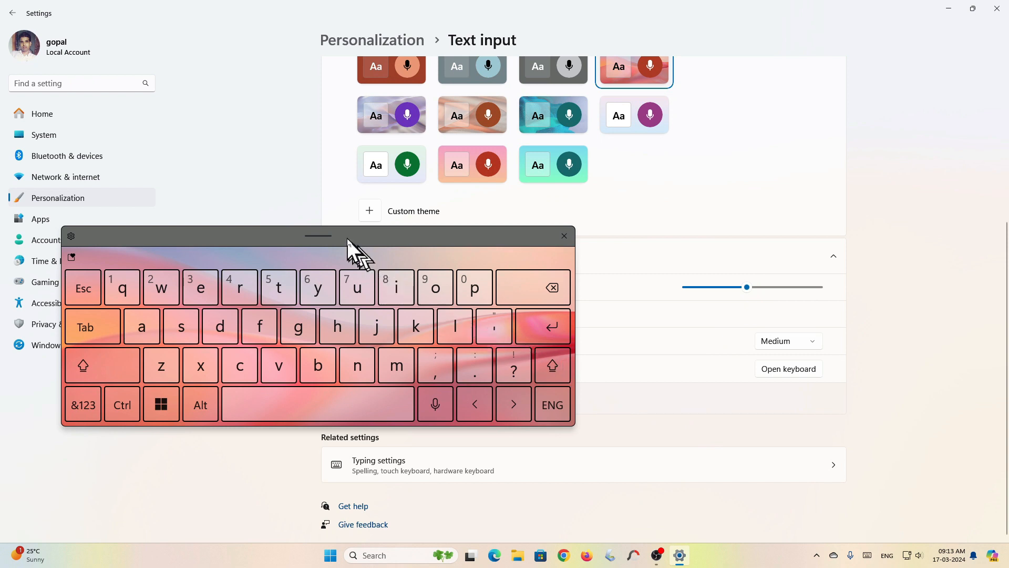
drag(361, 239, 525, 338)
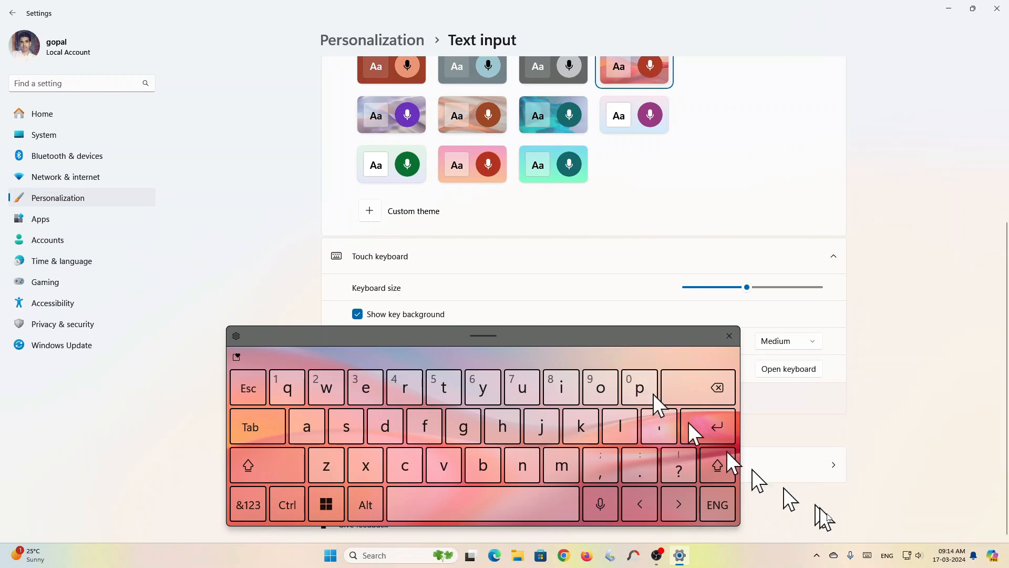
Step: Switch the keyboard layout to Hindi Devanagari - INSCRIPT, view it on the touch keyboard and close the keyboard
click(887, 557)
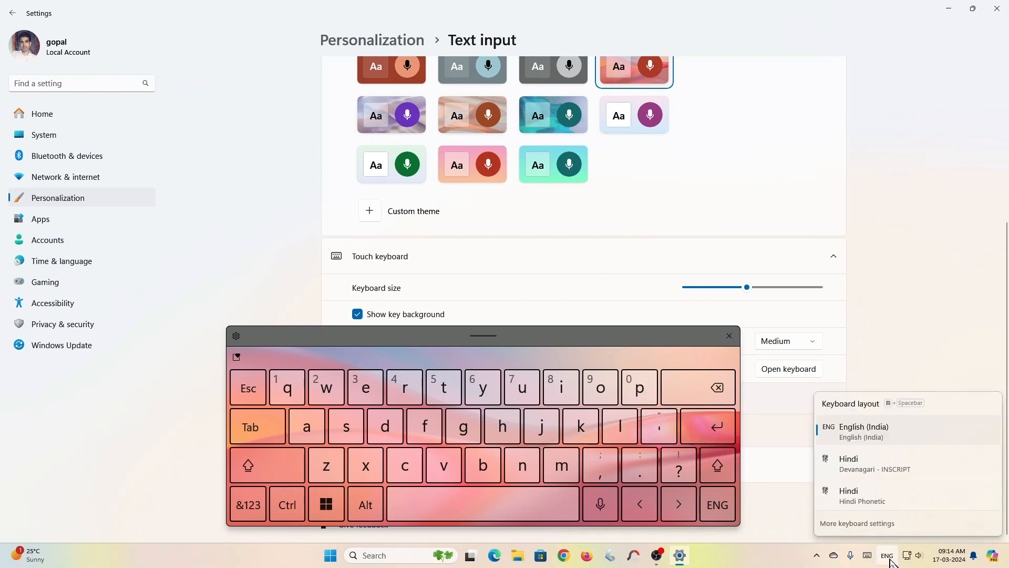
click(883, 476)
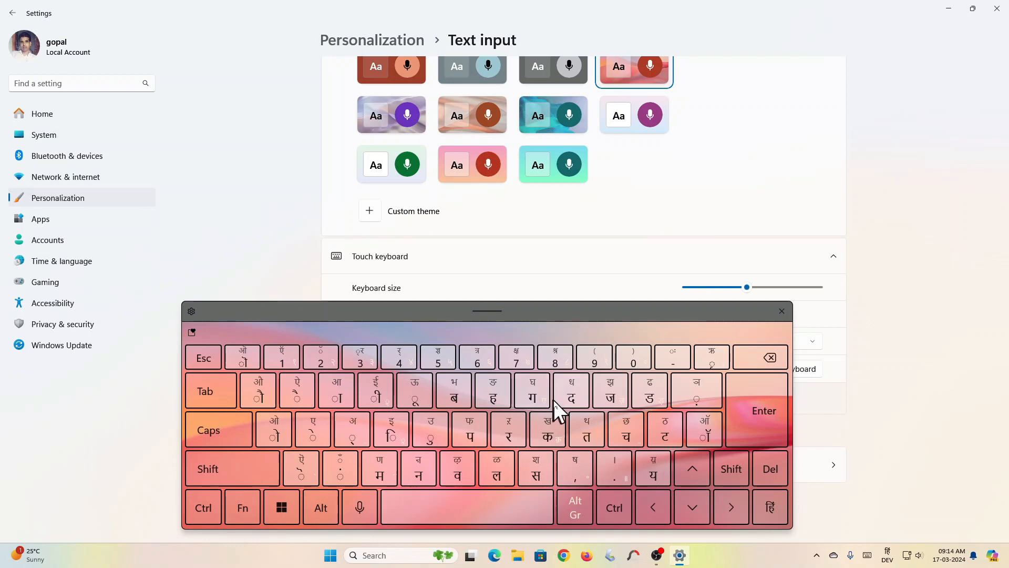
click(779, 309)
scroll(552, 260, up, 1)
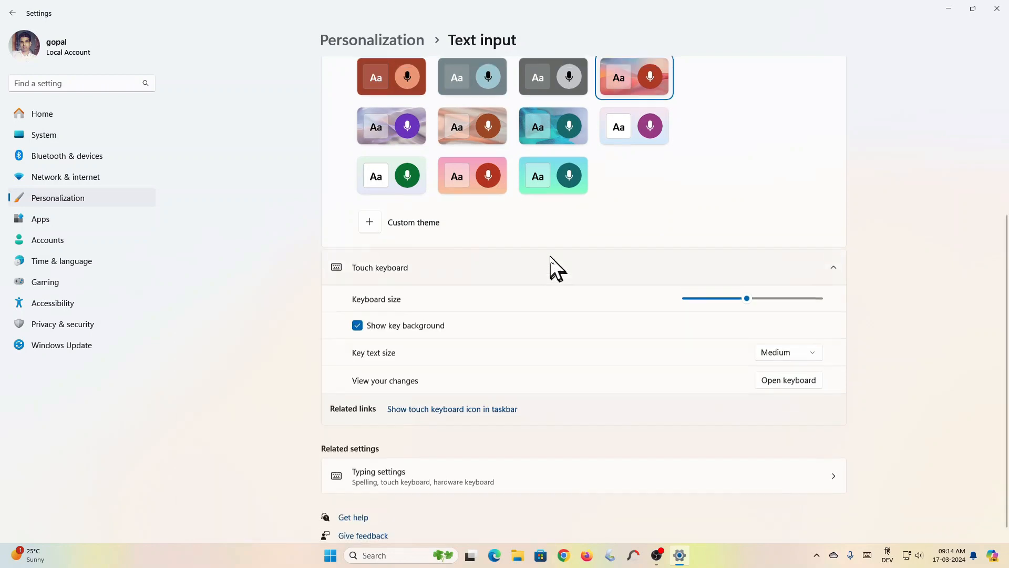
scroll(552, 265, up, 3)
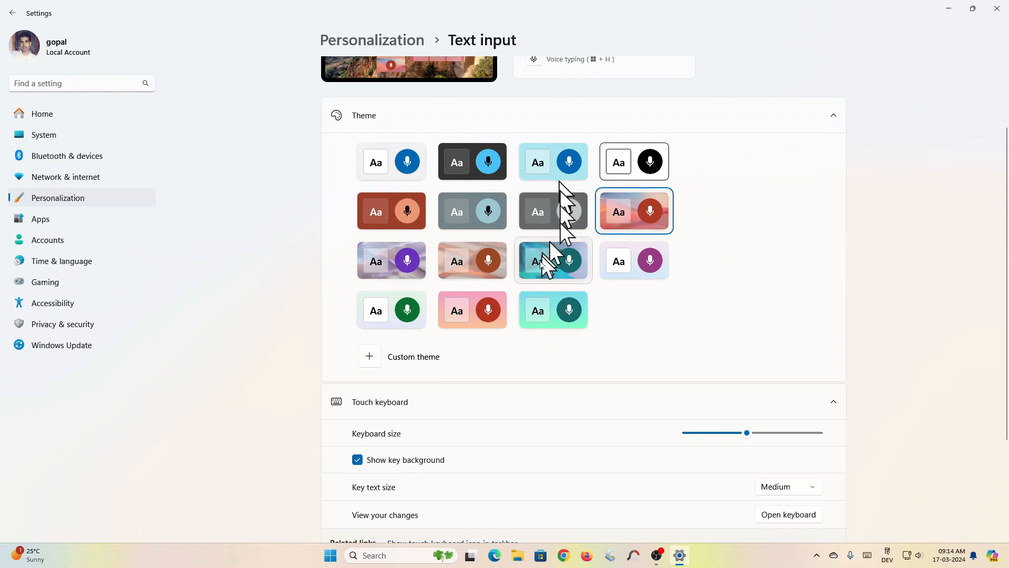
Step: Look at the touch keyboard's key text size options and return to the main Personalization page
scroll(542, 266, down, 3)
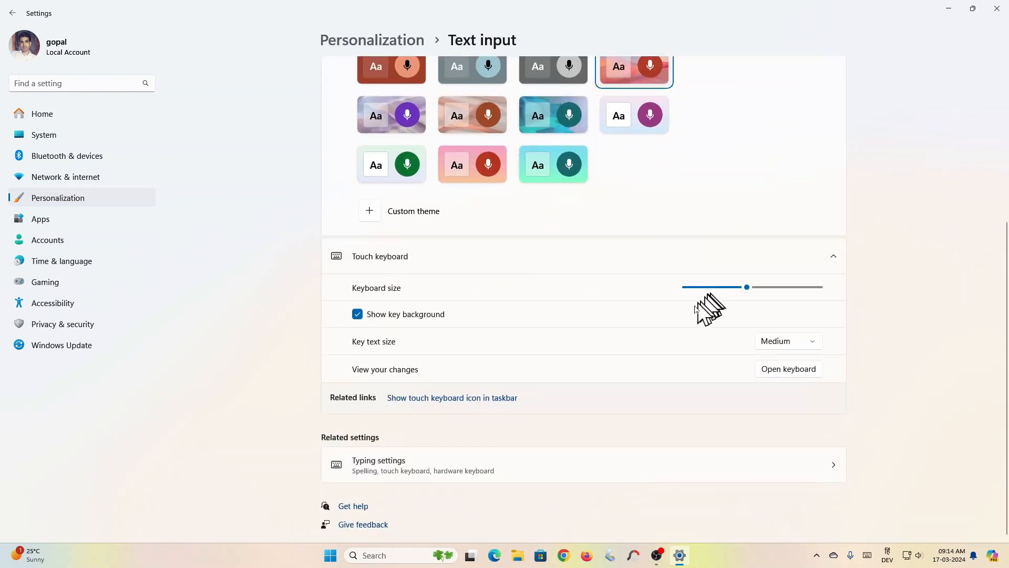
click(813, 347)
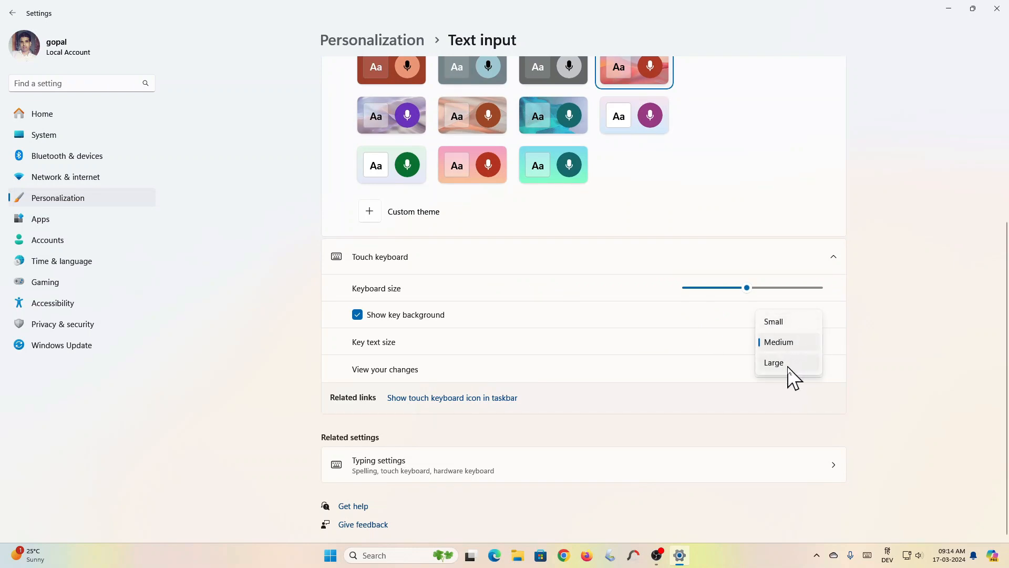
click(884, 323)
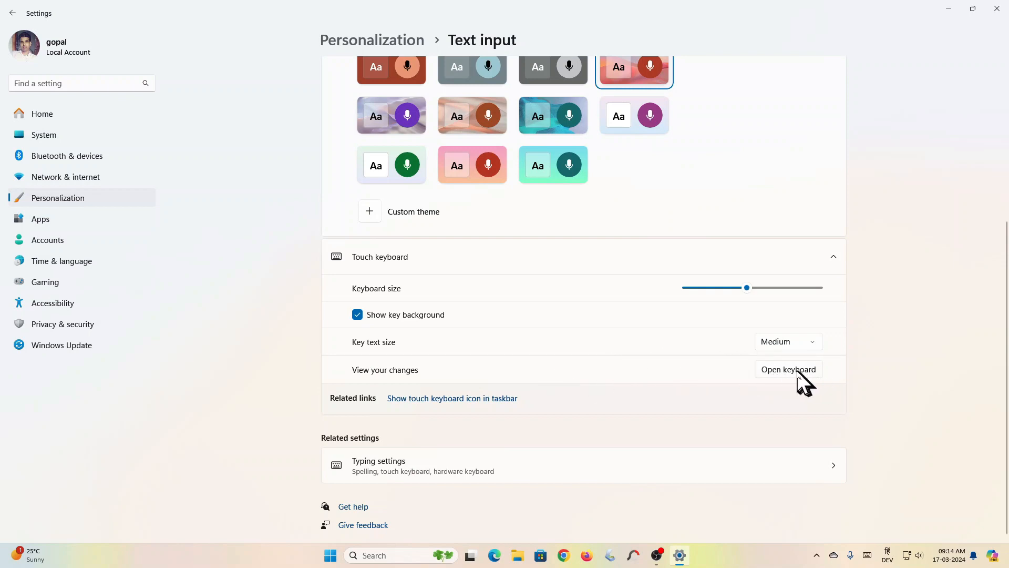
scroll(653, 378, up, 5)
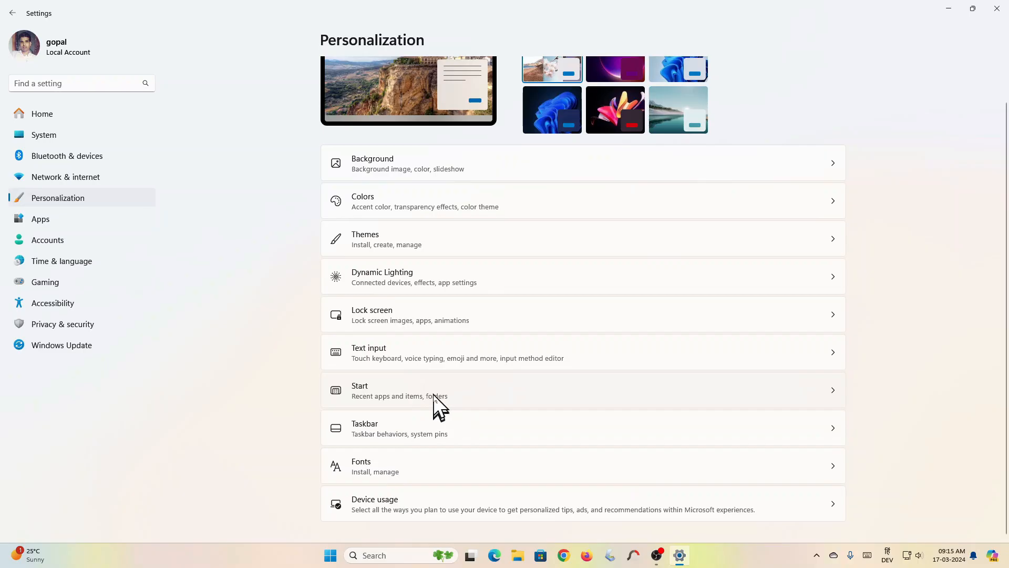
Step: Compare the More pins and Default layouts of the Start menu, set the layout to More recommendations and view the result
click(445, 391)
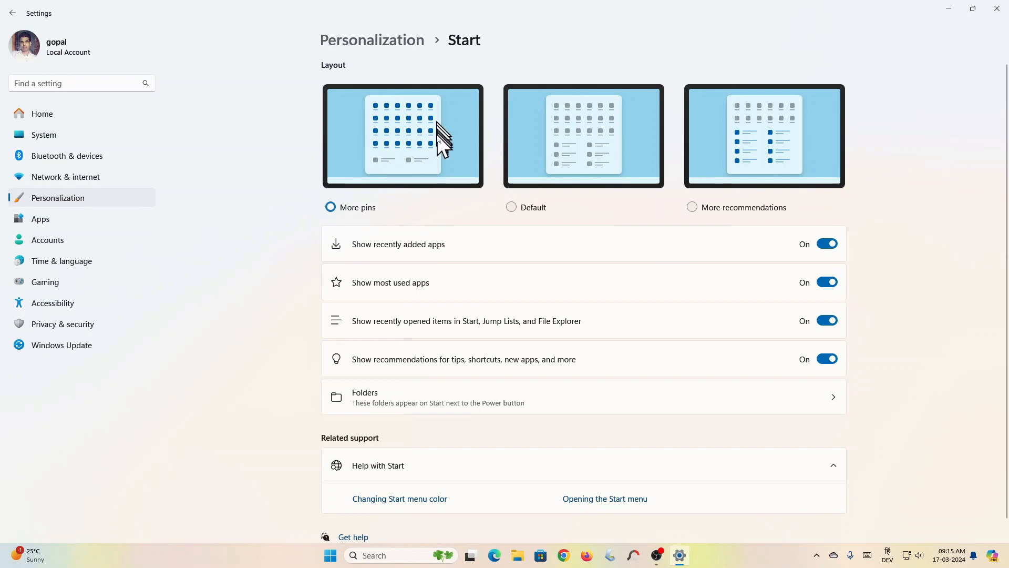
click(330, 555)
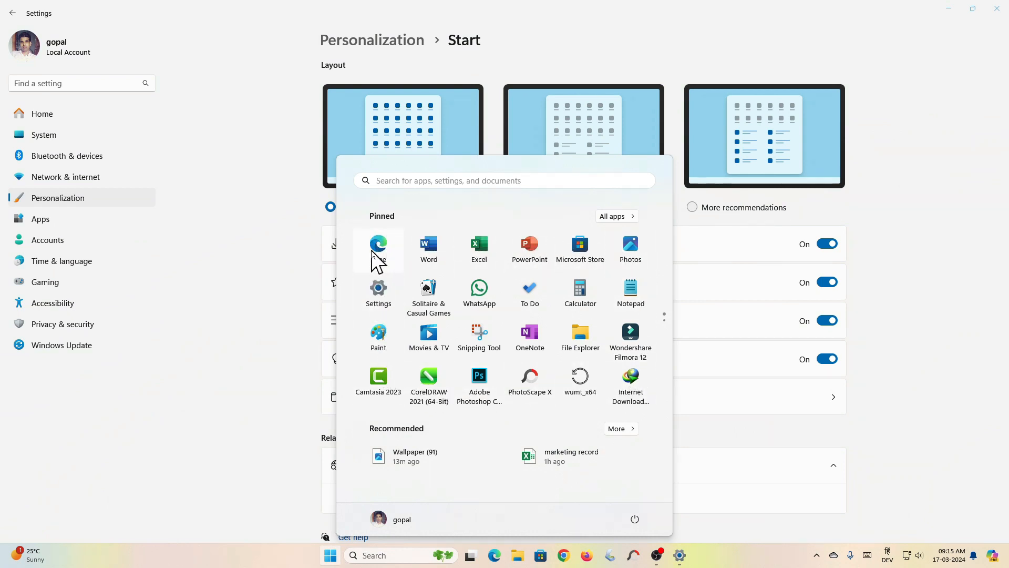
click(283, 175)
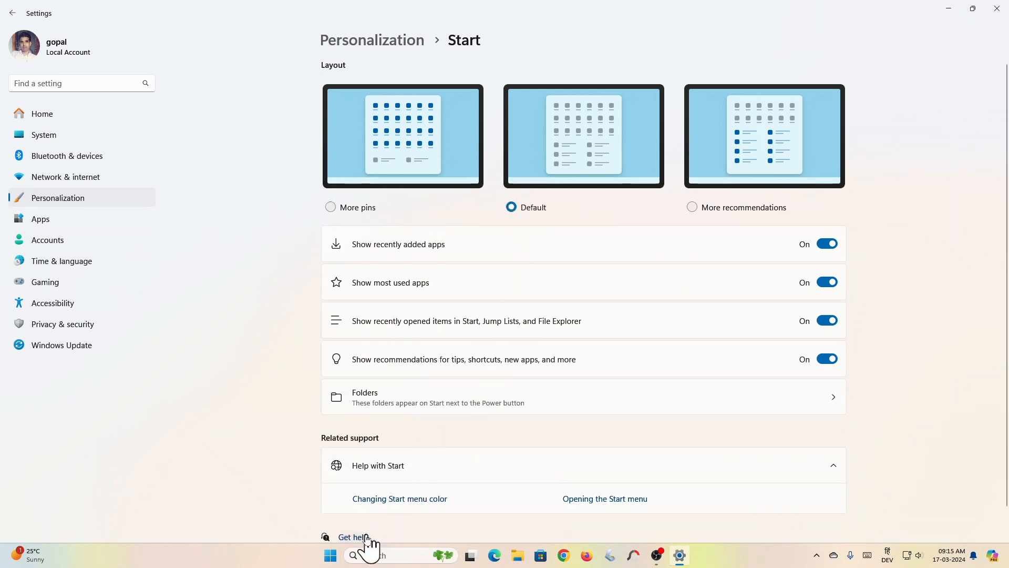
click(330, 555)
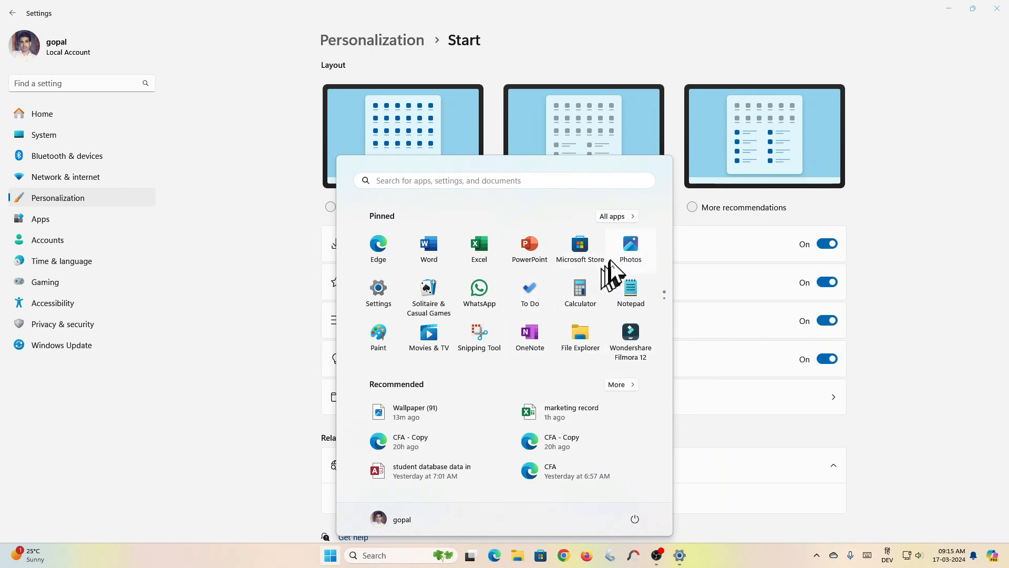
click(806, 207)
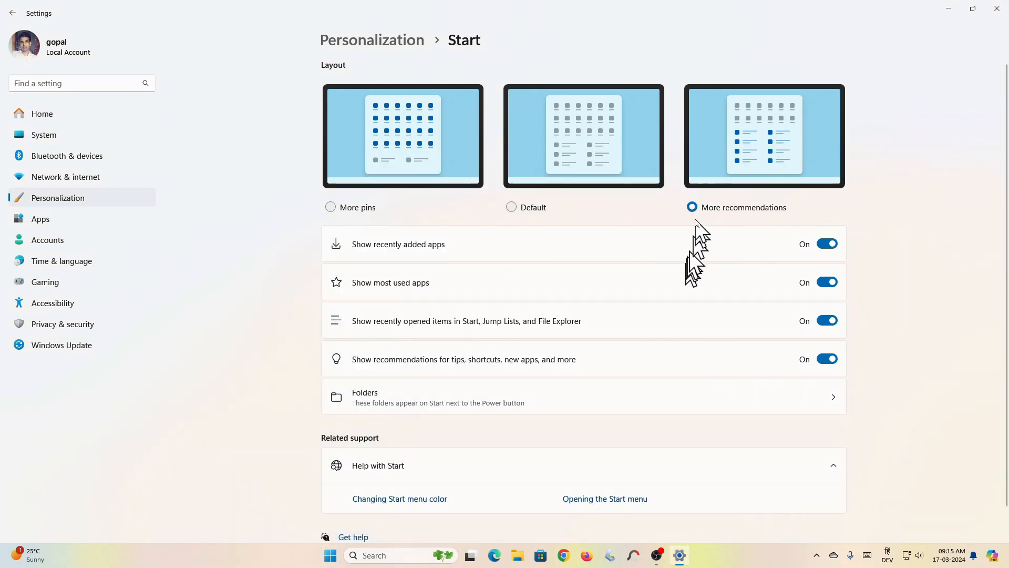
click(330, 560)
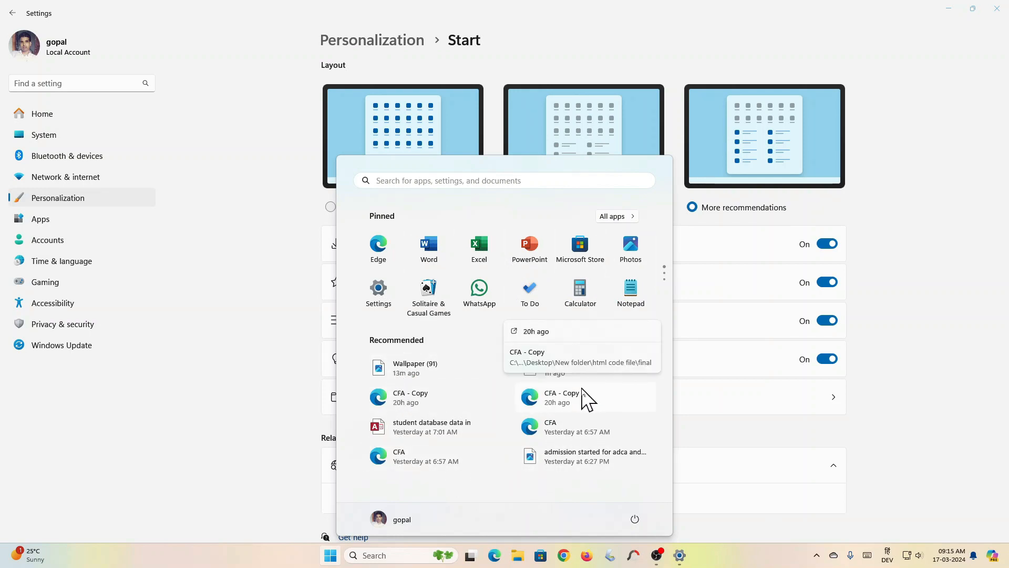
click(290, 278)
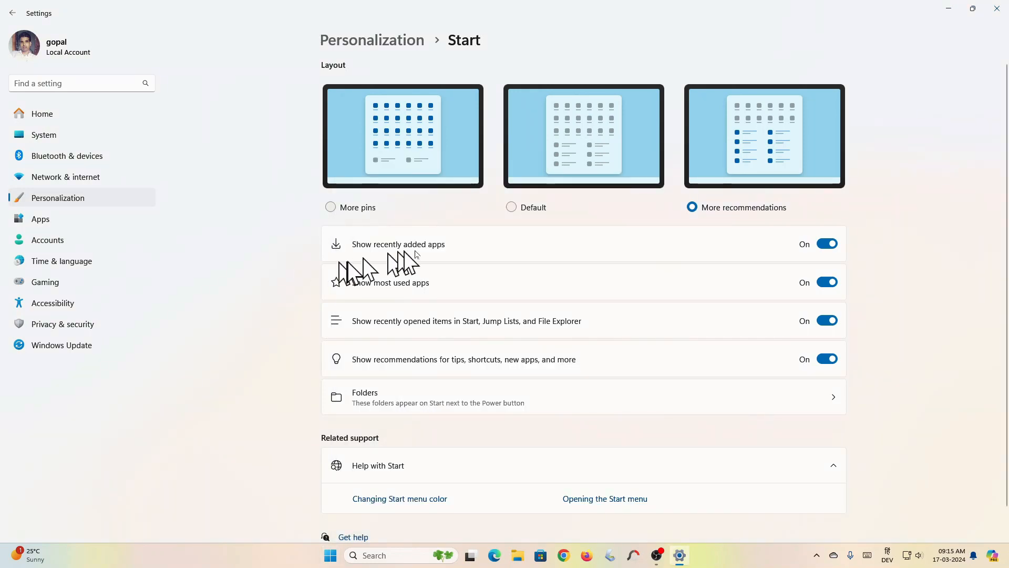
Step: Turn off Show recently added apps and Show most used apps, and check the Start menu
scroll(491, 342, down, 1)
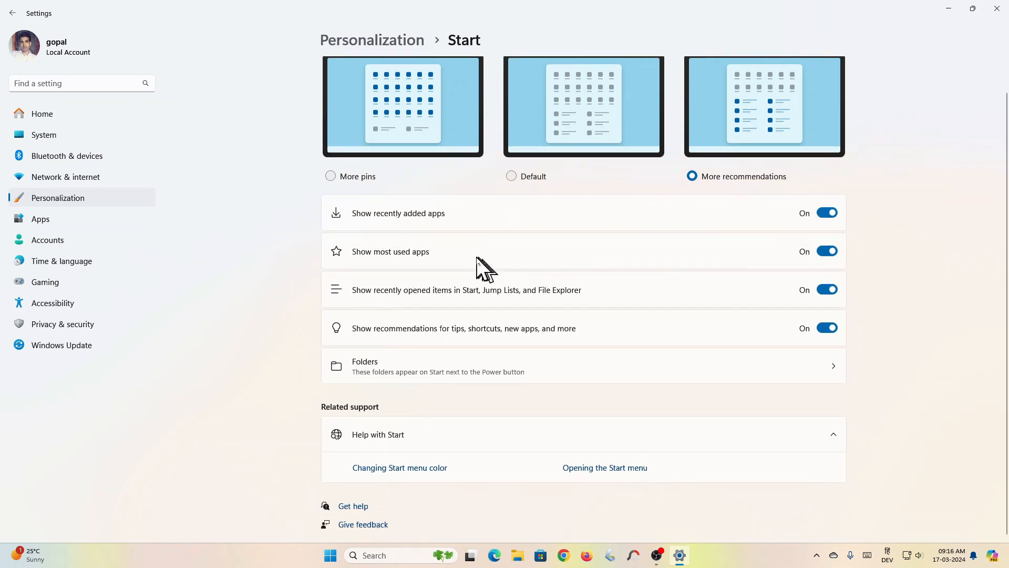
click(826, 215)
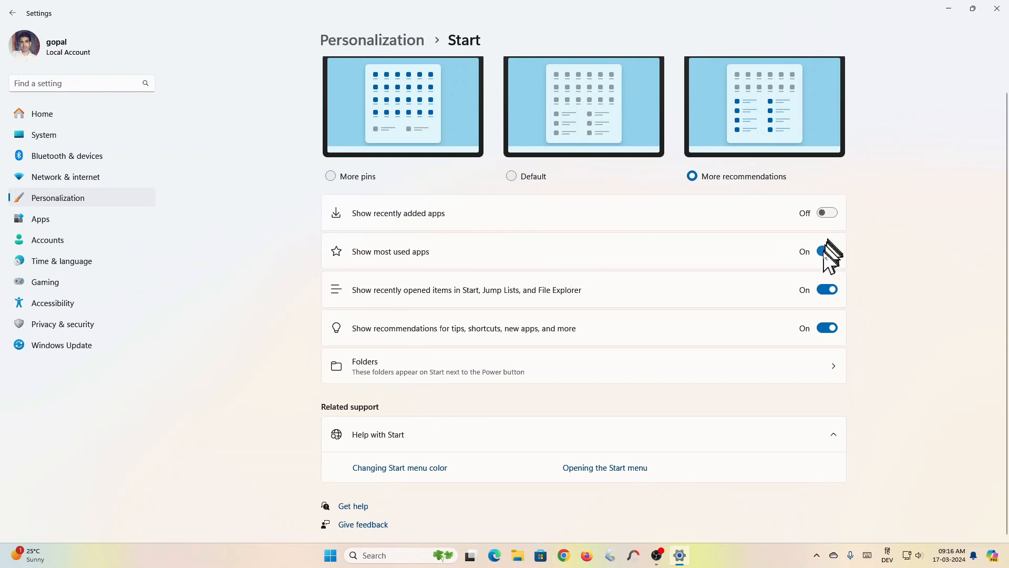
click(329, 556)
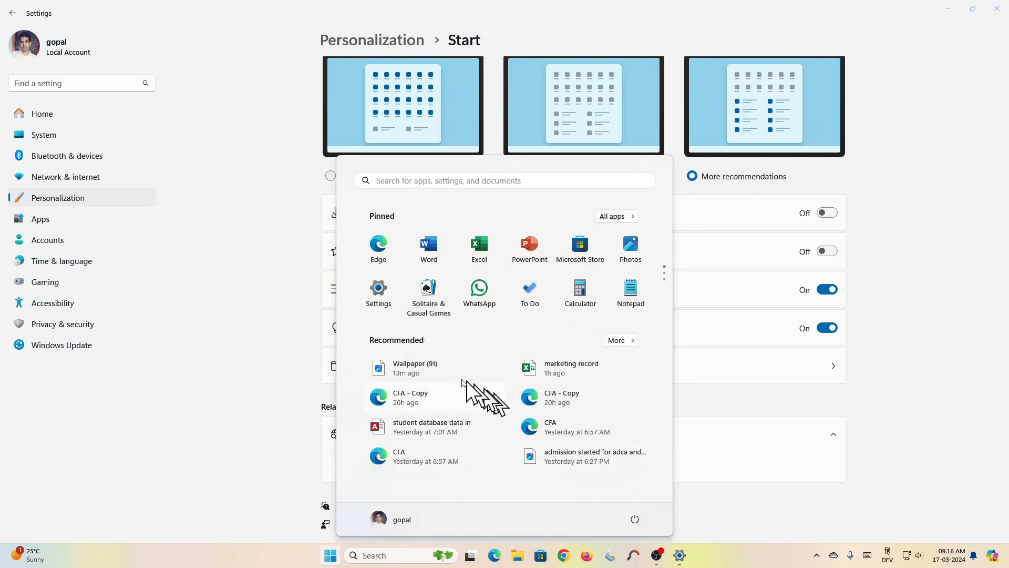
click(266, 304)
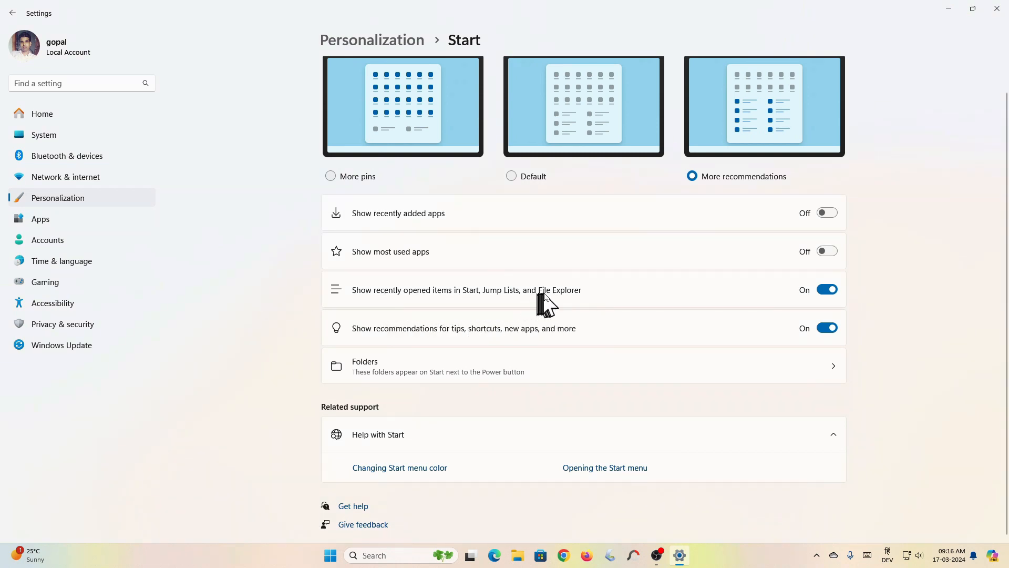
Step: Turn Show recently opened items in Start, Jump Lists, and File Explorer off and on again, viewing File Explorer's jump list each time
right_click(518, 556)
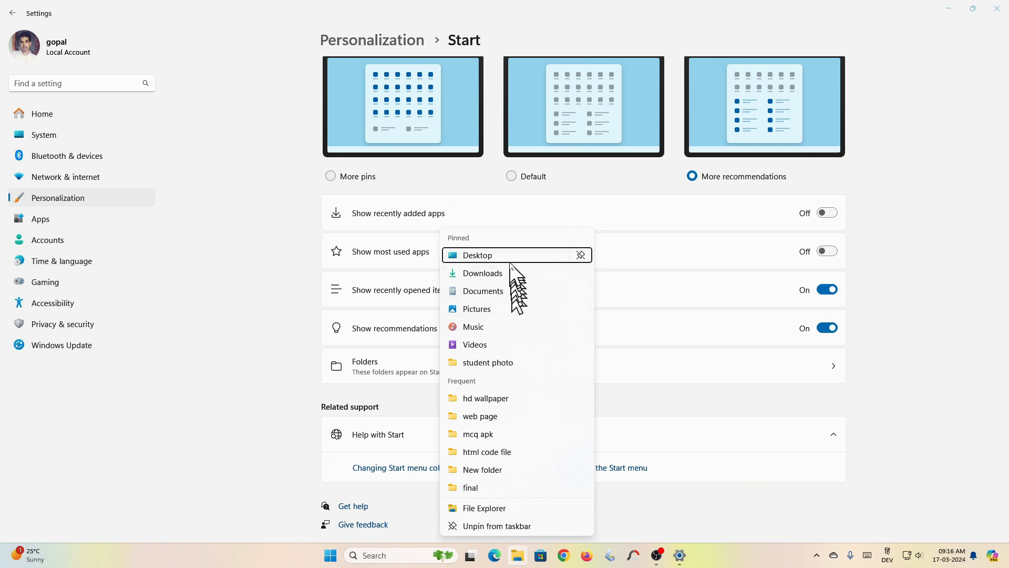
click(280, 347)
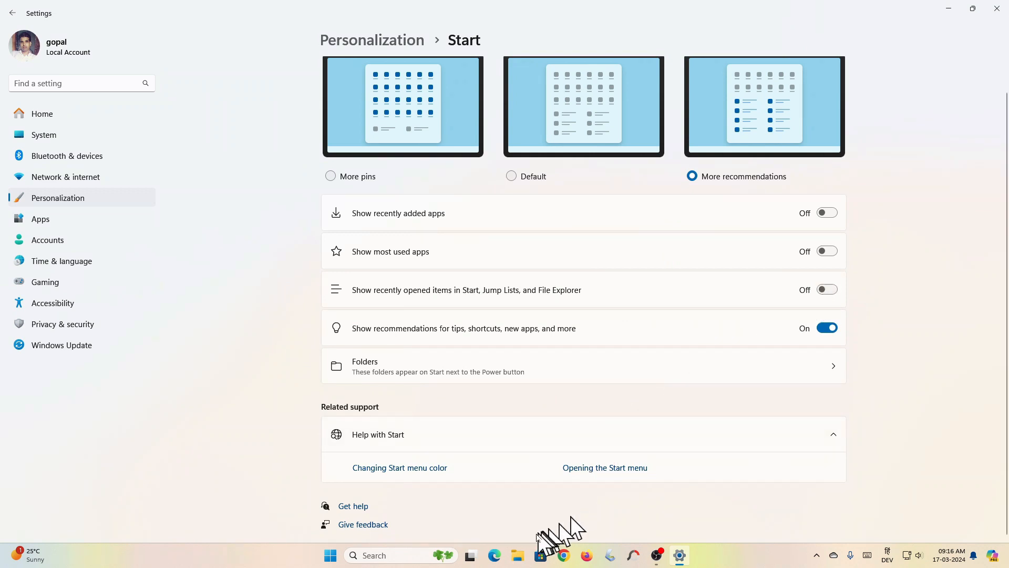
right_click(522, 559)
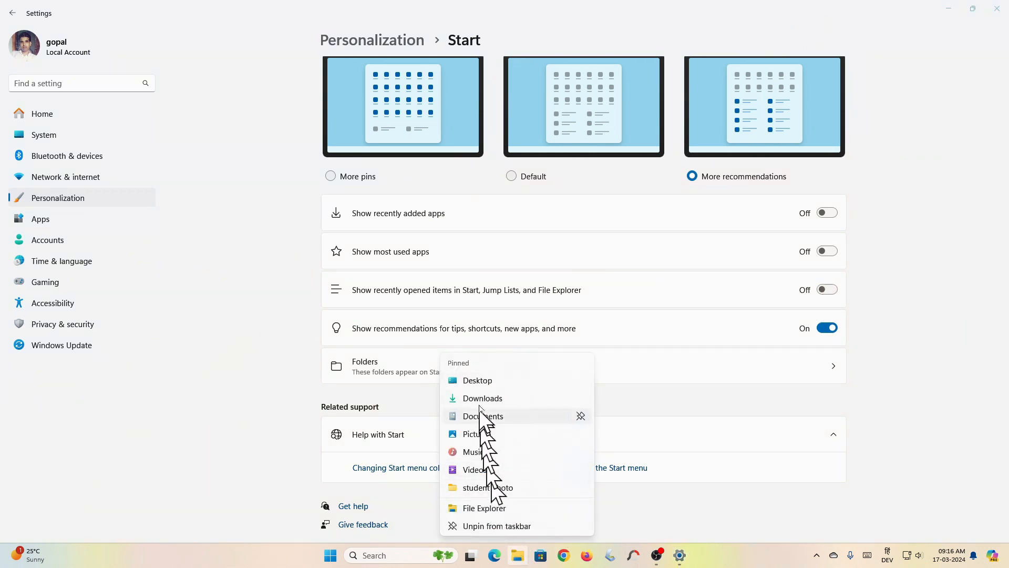
click(270, 450)
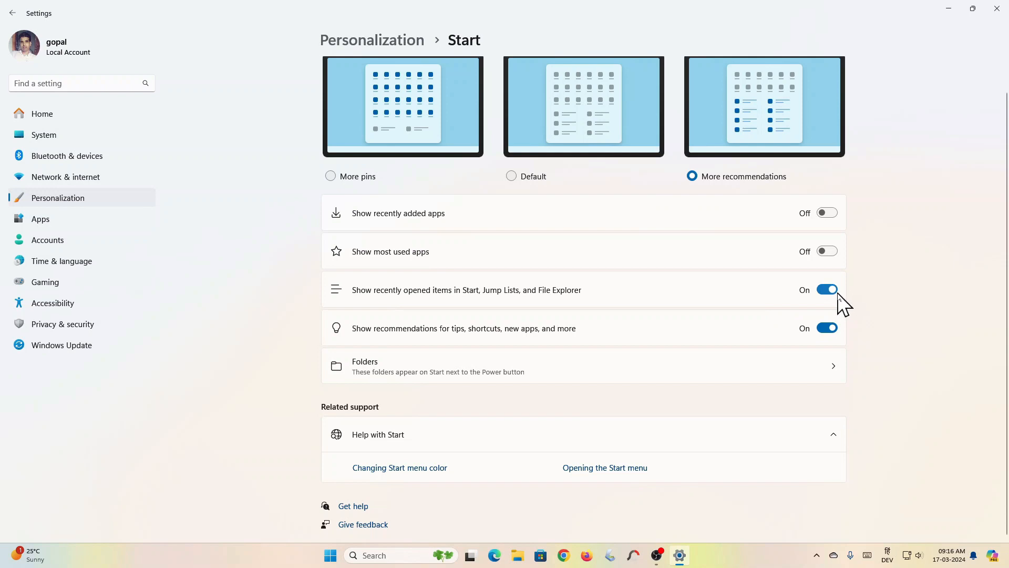
right_click(519, 558)
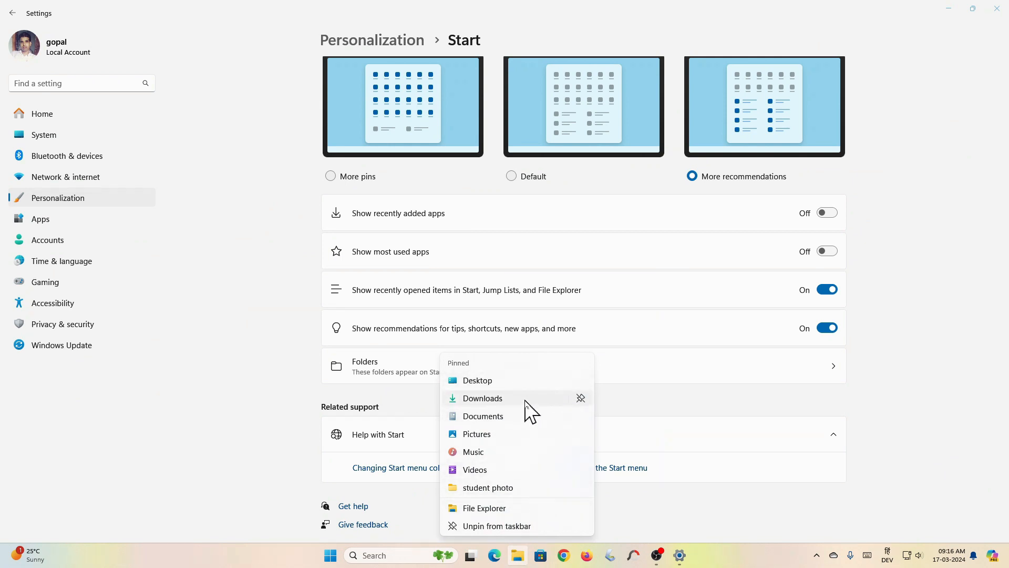
click(254, 349)
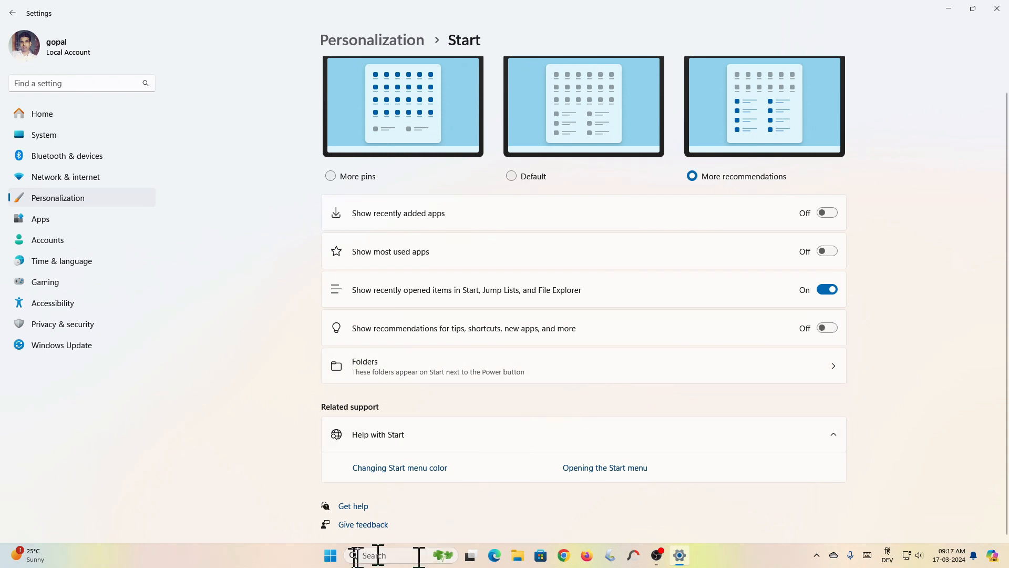
Step: Turn off Show recommendations for tips, shortcuts, new apps, and more, and check the Start menu
click(330, 555)
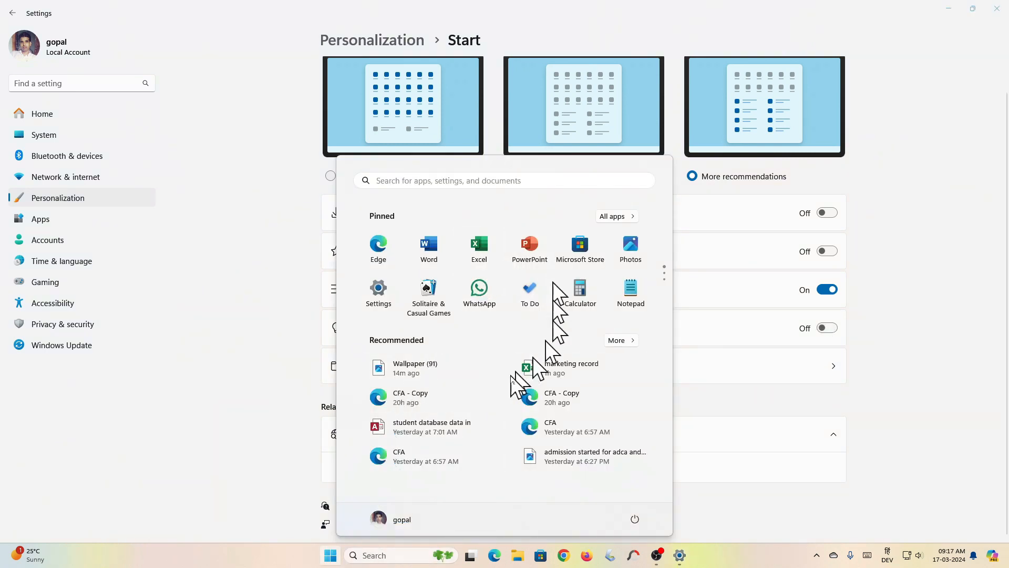
click(275, 401)
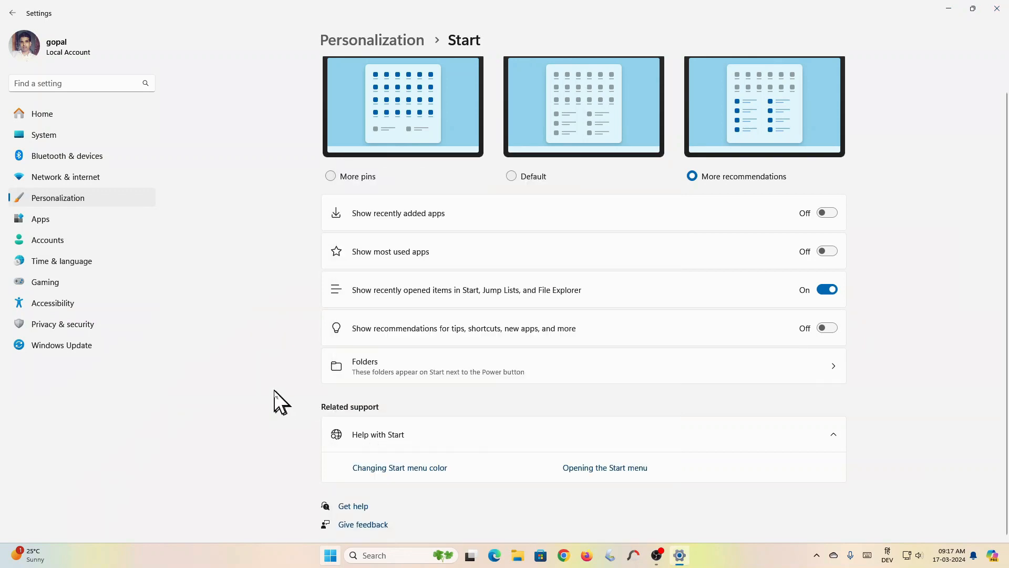
scroll(664, 295, up, 1)
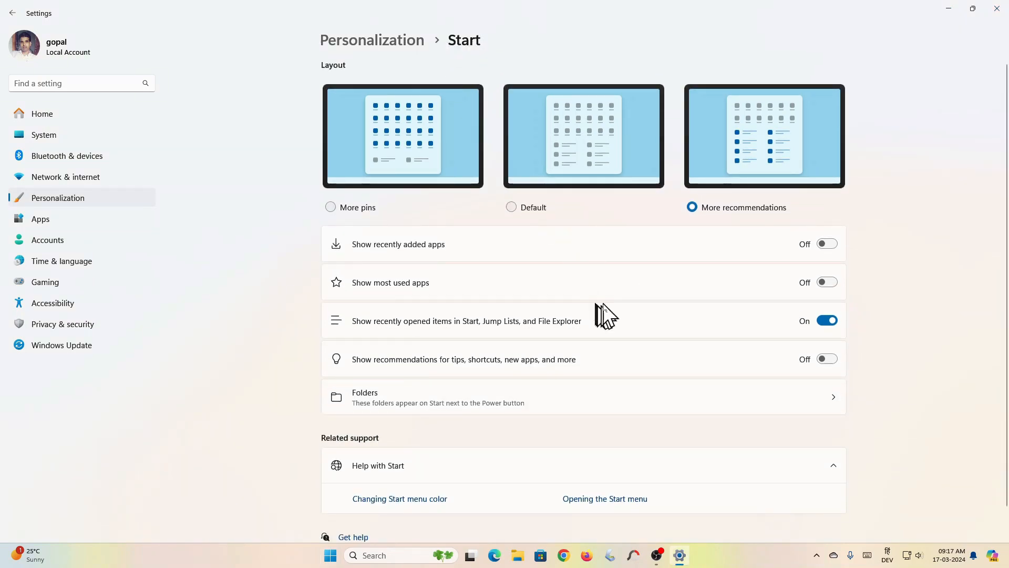
scroll(615, 321, down, 1)
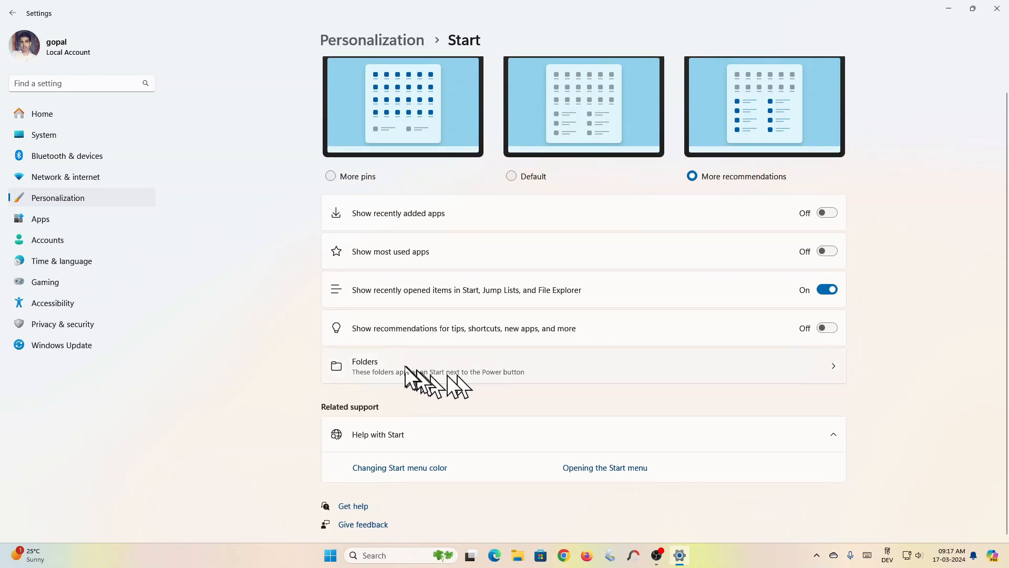
Step: Open the Start folders settings, enable Settings beside the Power button and check it in the Start menu
click(743, 378)
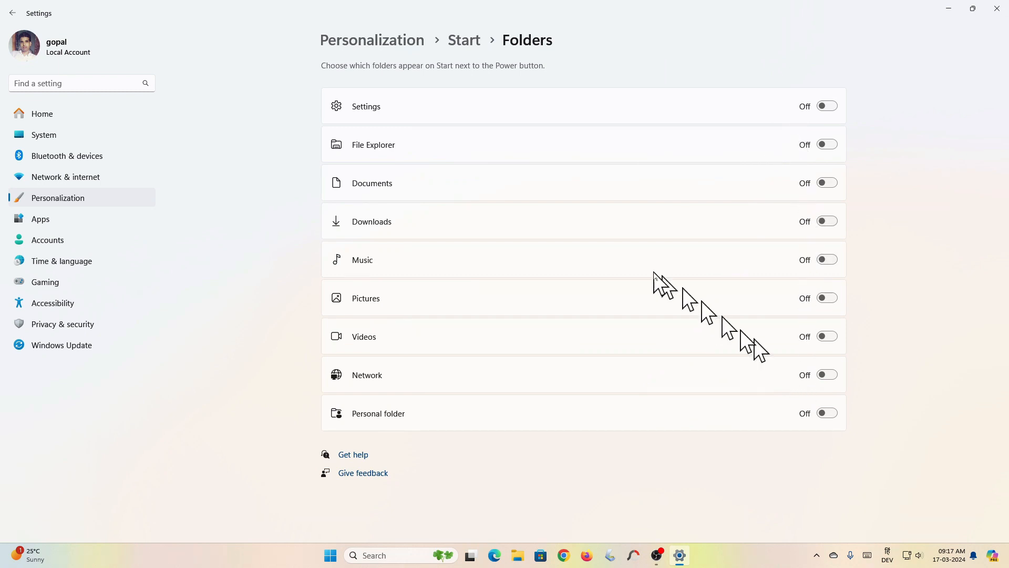
click(828, 107)
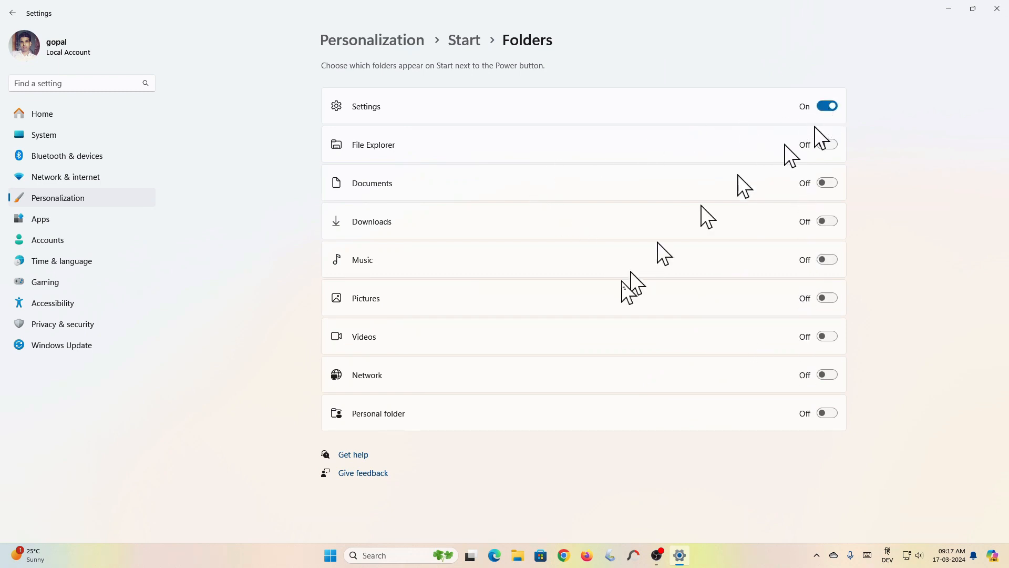
click(331, 553)
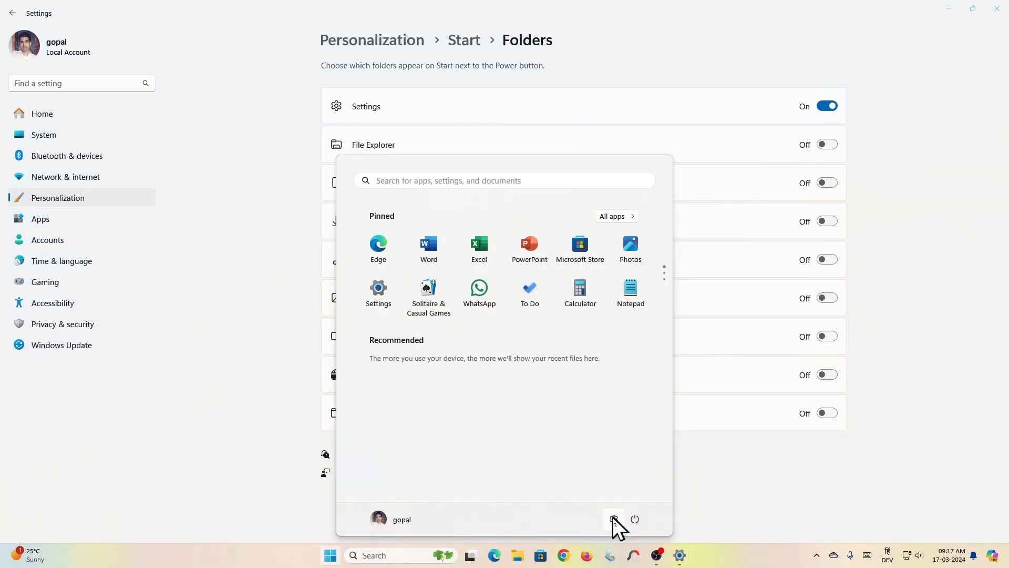
Step: Enable File Explorer, Documents, Downloads, Music, Pictures and Videos as Start folders and view them in the Start menu
click(828, 145)
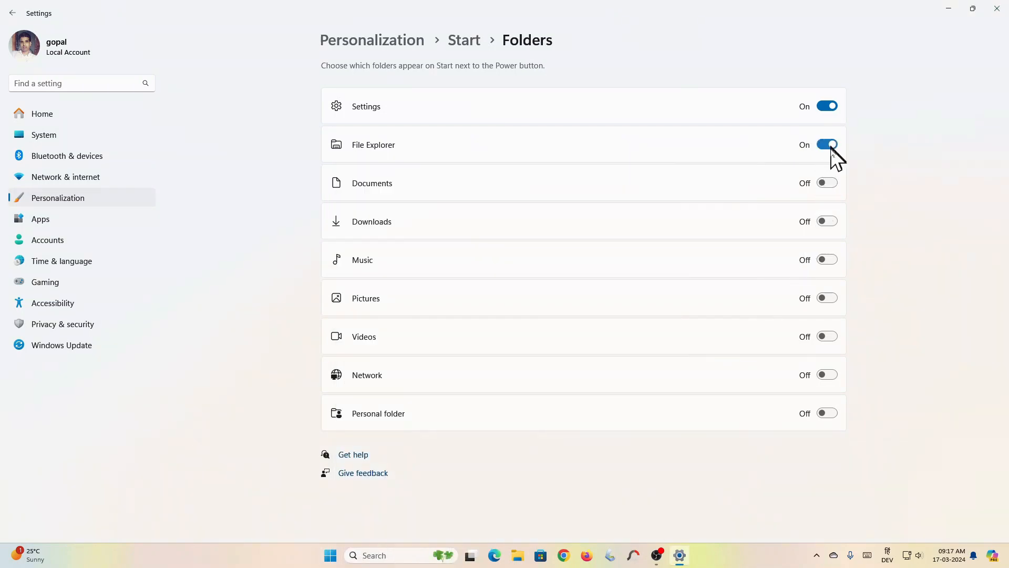
click(829, 183)
click(828, 224)
click(828, 261)
click(827, 298)
click(827, 337)
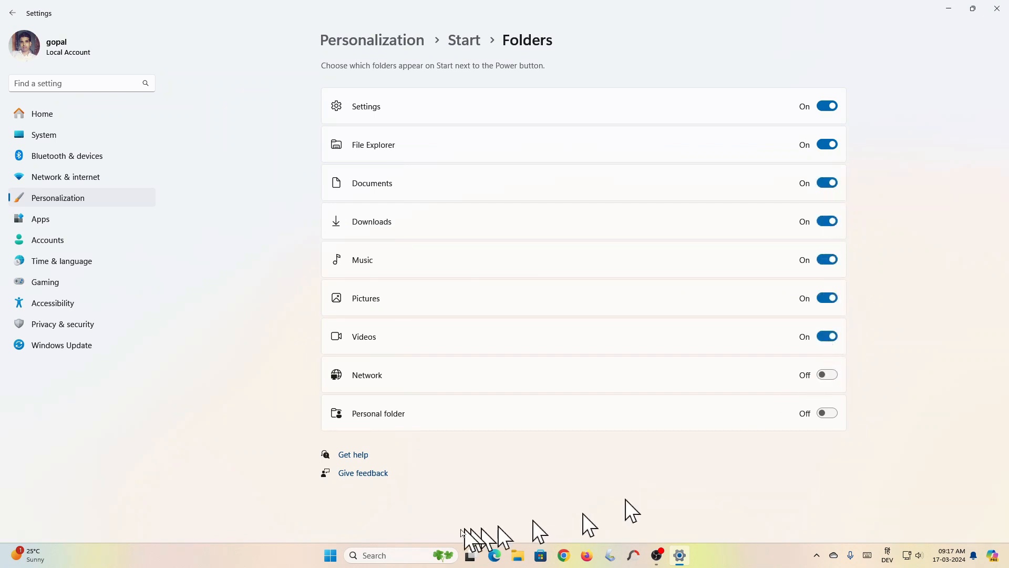
click(331, 556)
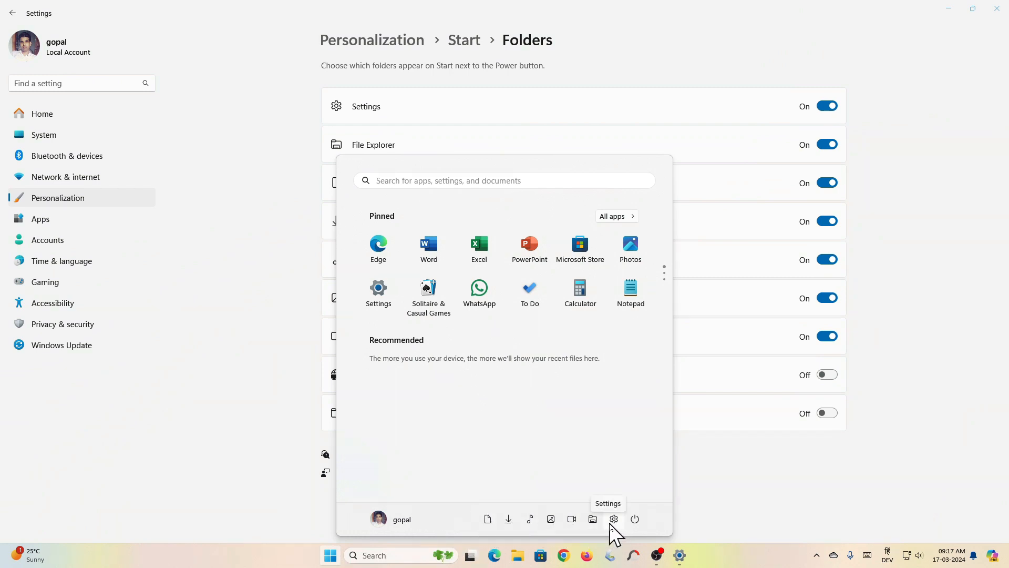
Step: Turn off all the enabled Start folders and return to the Start personalization page
click(827, 337)
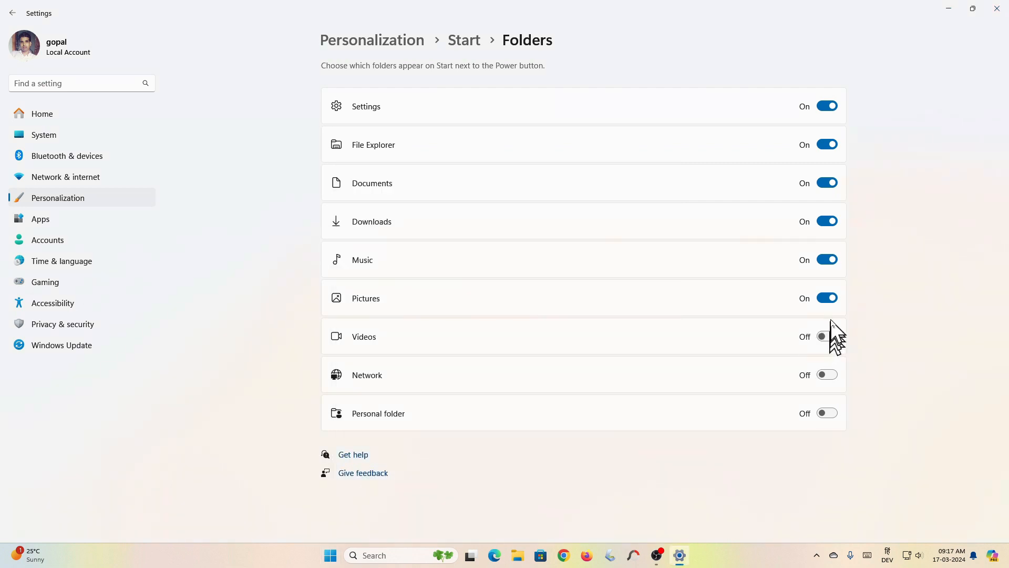
click(828, 298)
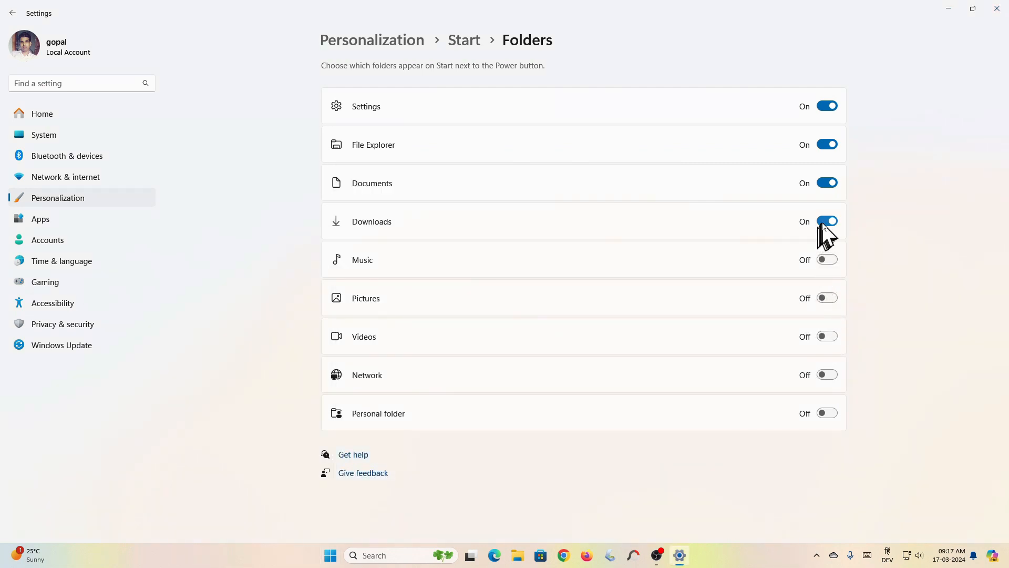
click(828, 106)
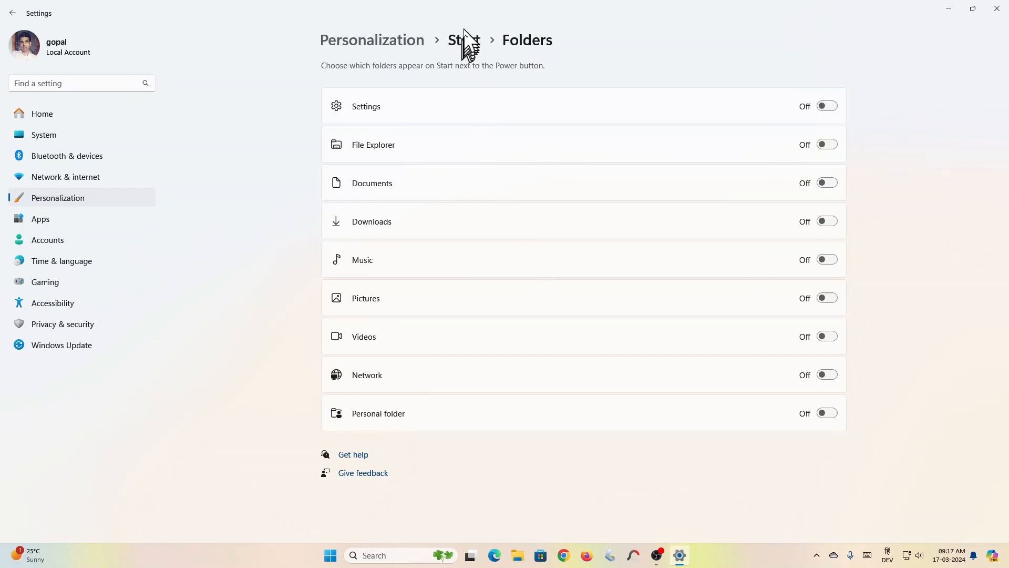
click(470, 51)
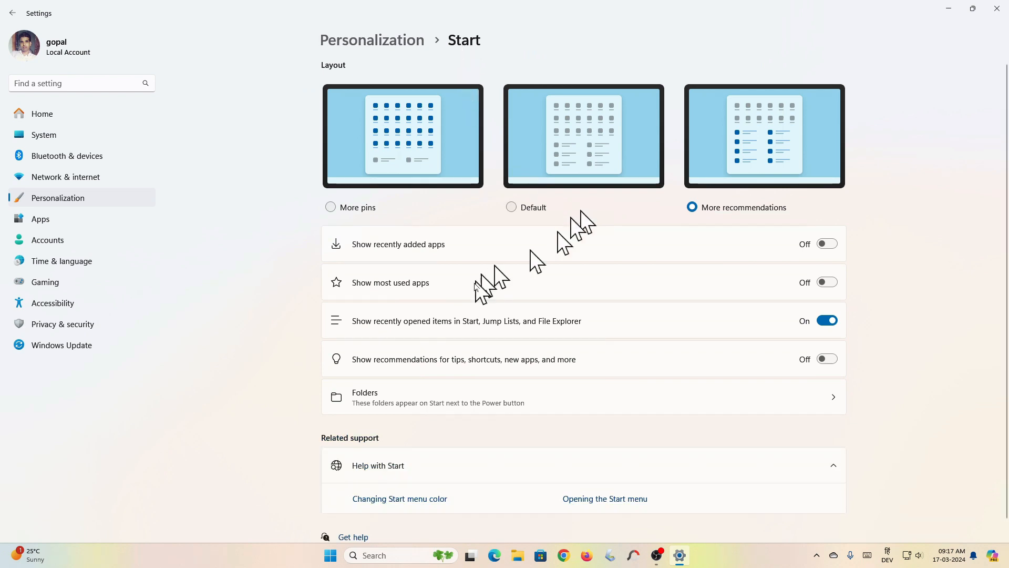
Step: Open the Taskbar personalization settings, and collapse and re-expand the Taskbar items section
scroll(641, 415, down, 1)
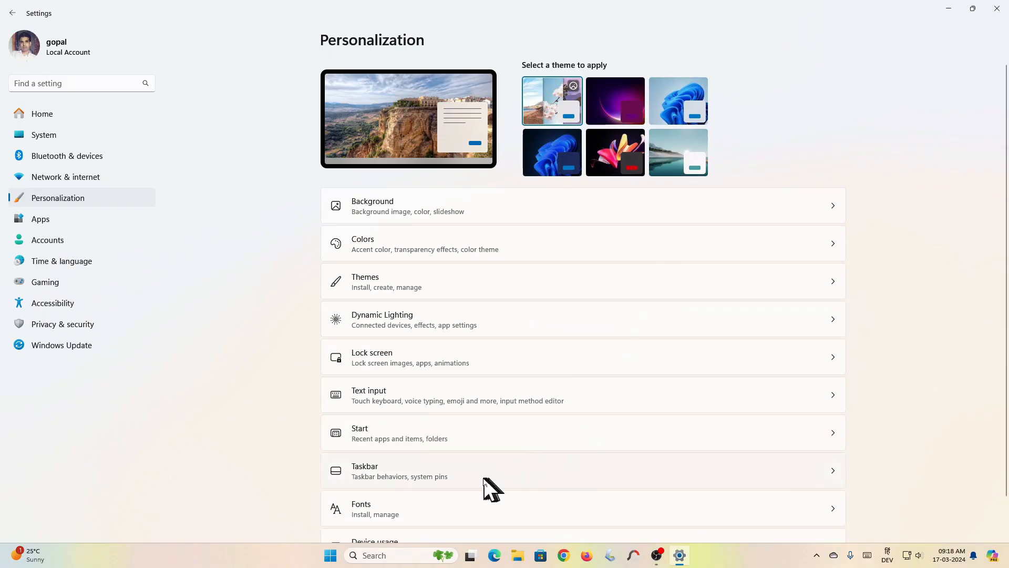
click(534, 470)
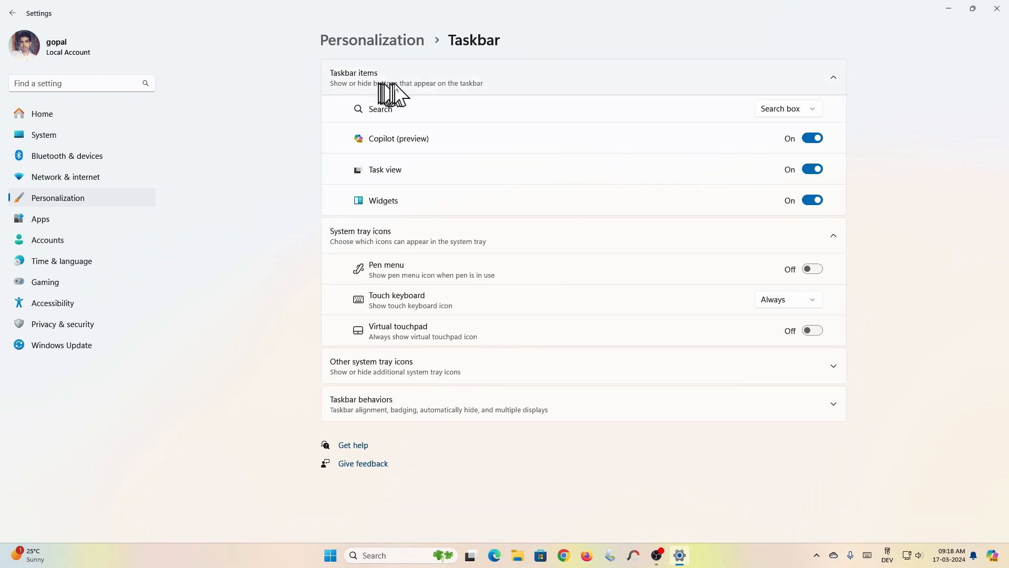
click(828, 80)
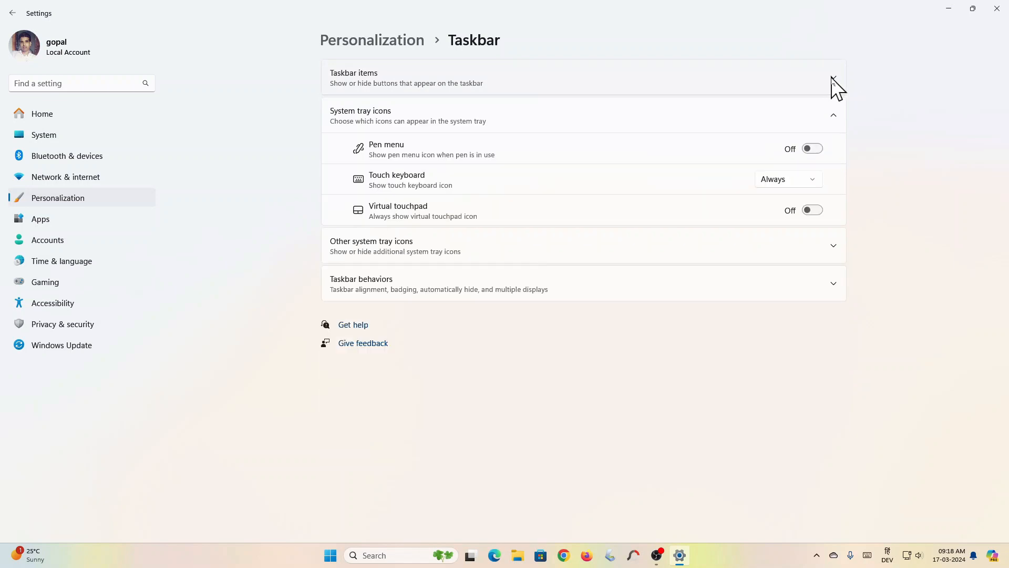
click(832, 78)
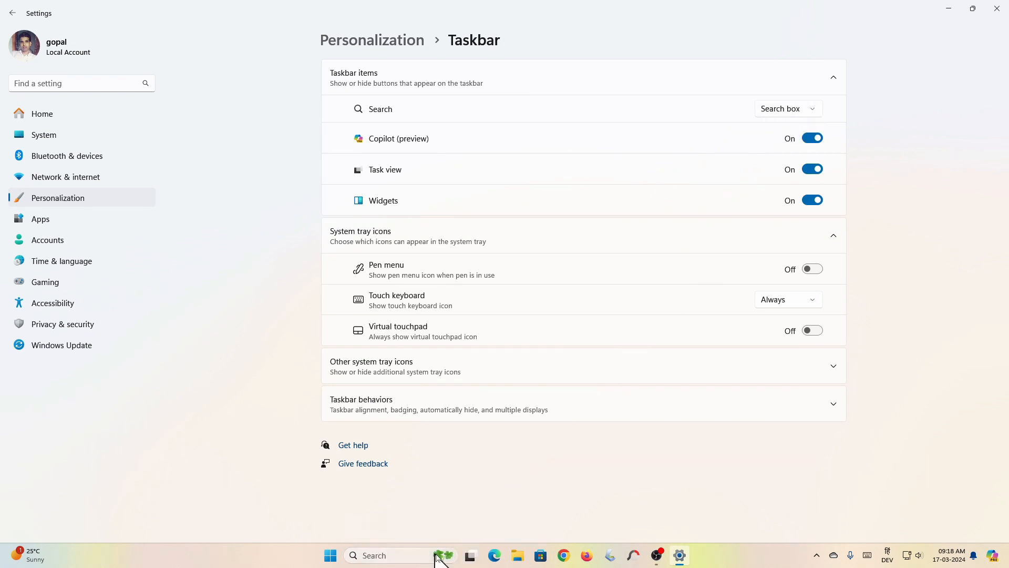
Step: Try Hide, Search icon only, and Search icon and label for the taskbar Search item, and restore Search box
click(811, 112)
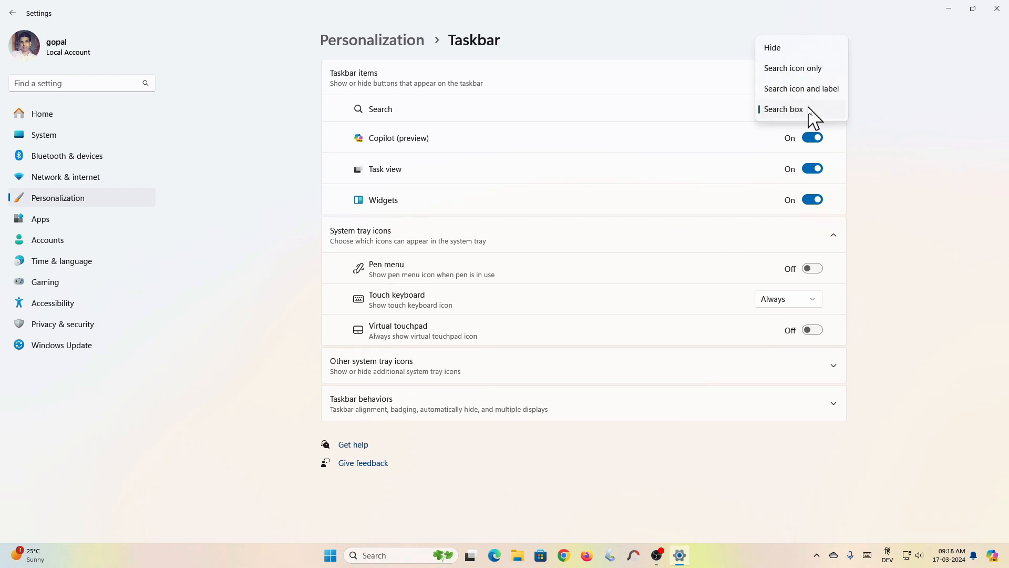
click(795, 48)
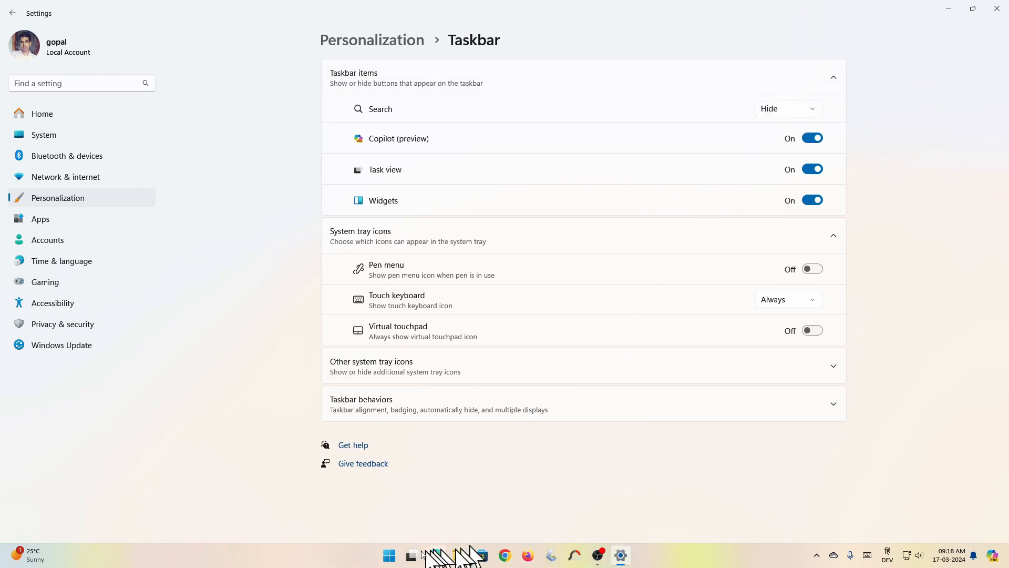
click(814, 110)
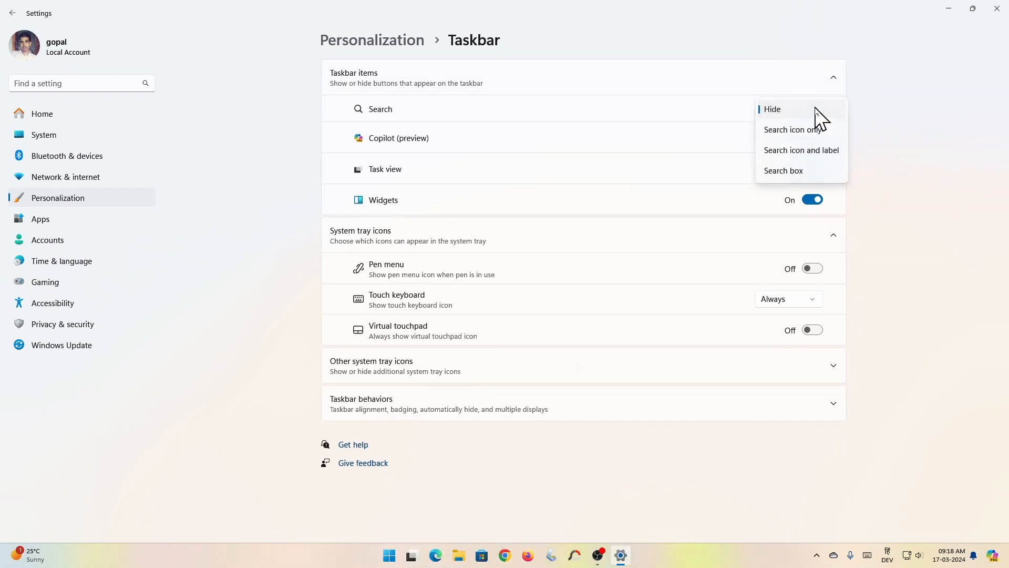
click(805, 131)
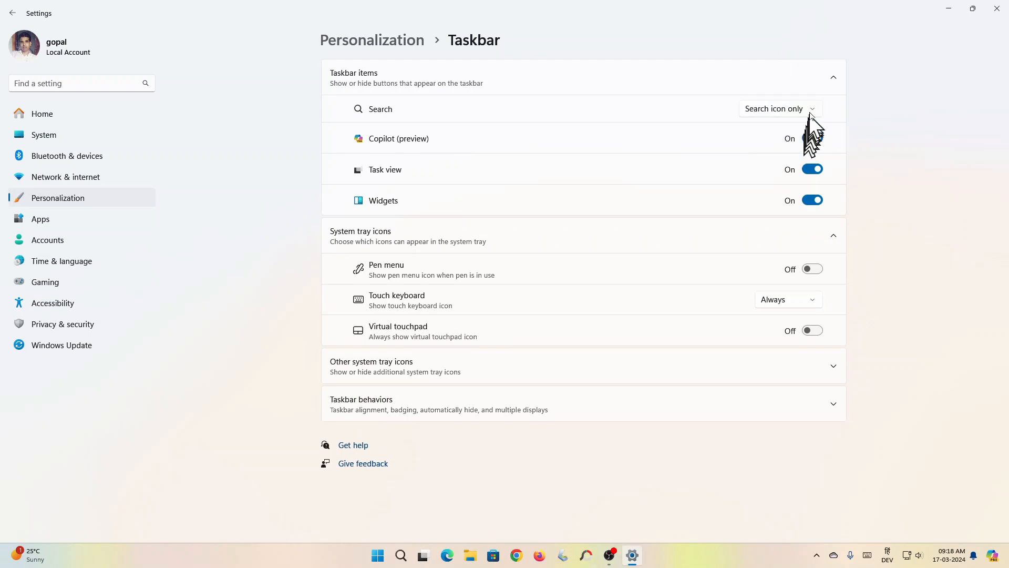
click(810, 112)
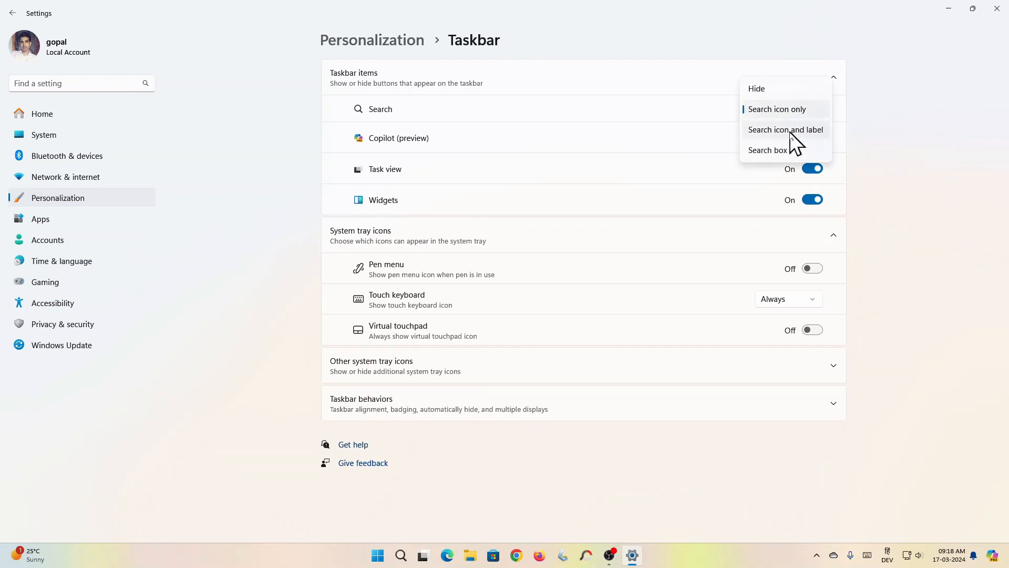
click(790, 132)
click(799, 115)
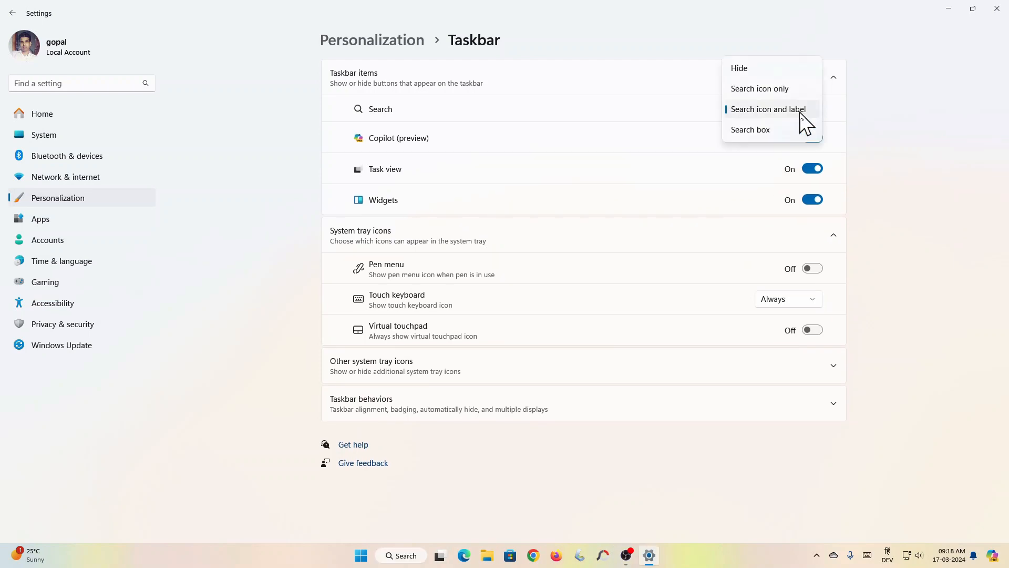
click(767, 130)
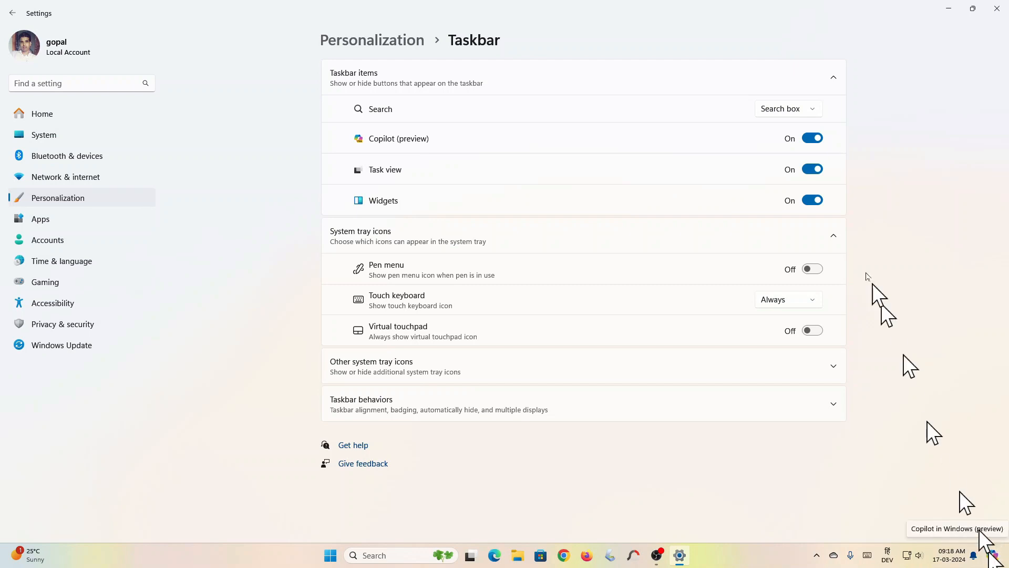
Step: Turn the Copilot (preview) and Task view taskbar items off and back on
click(813, 139)
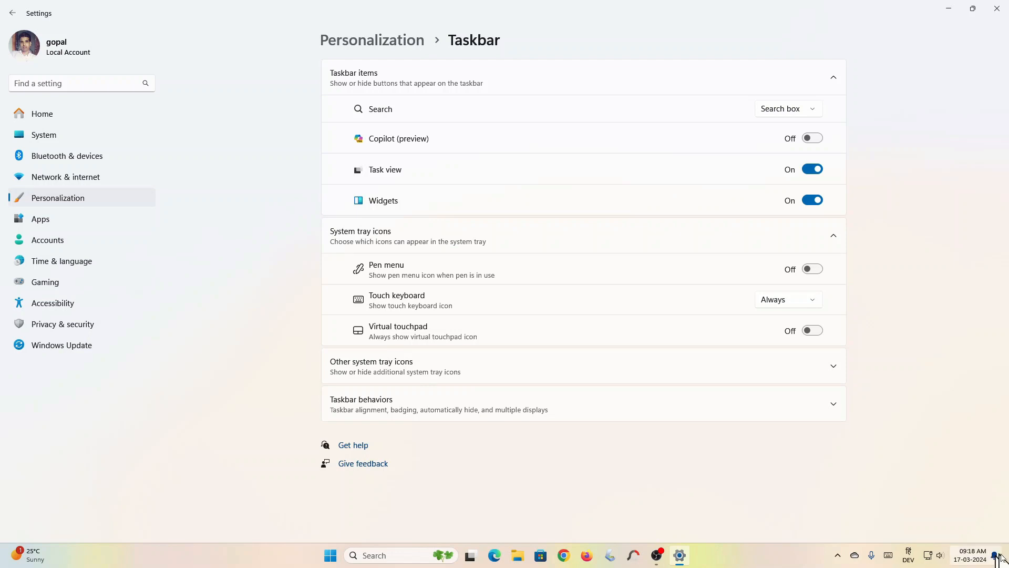
click(813, 139)
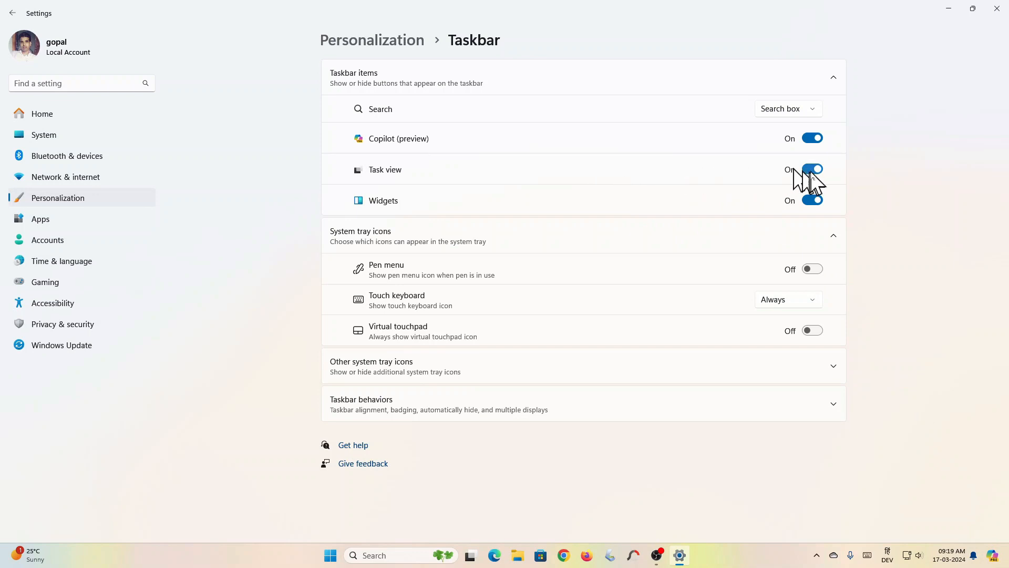
click(814, 171)
click(813, 170)
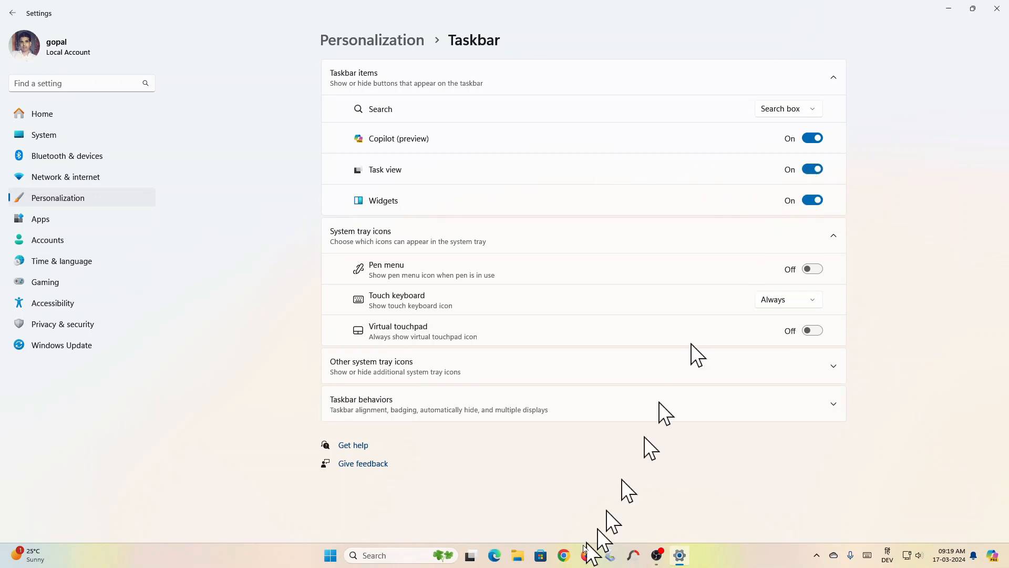
Step: View the open windows in Task view, close it, and turn off the Task view and Widgets taskbar items
click(470, 560)
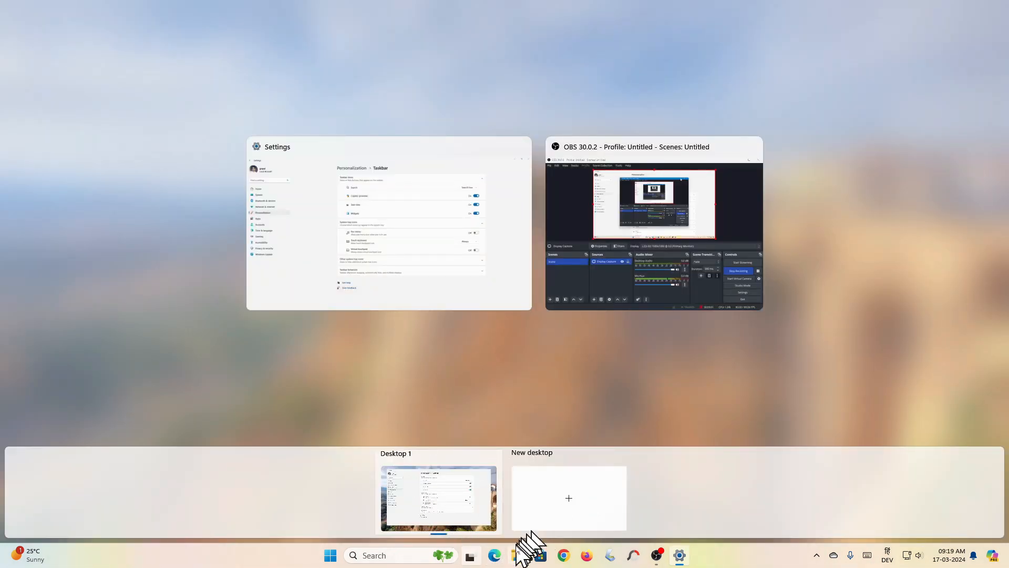
click(472, 557)
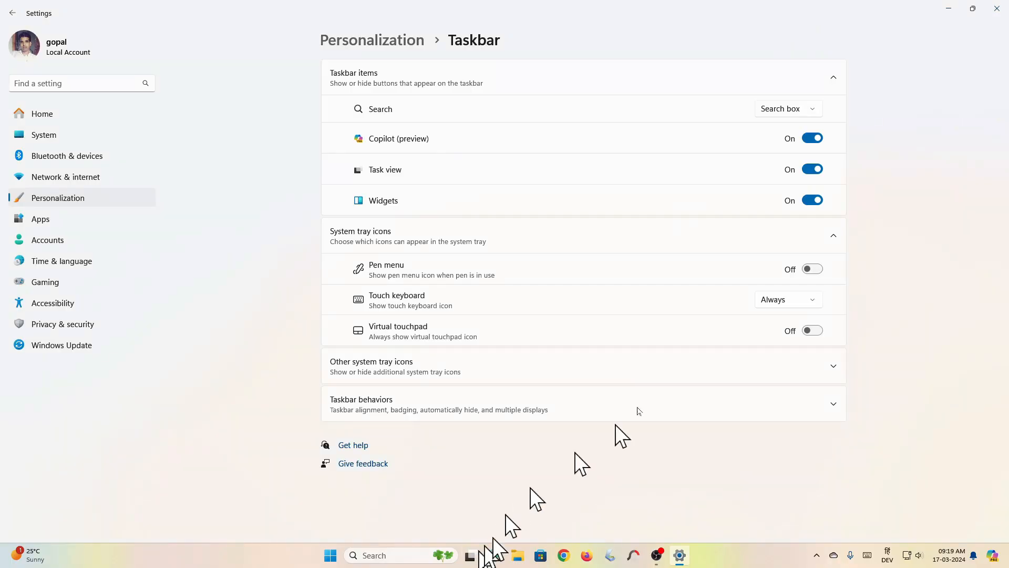
click(810, 172)
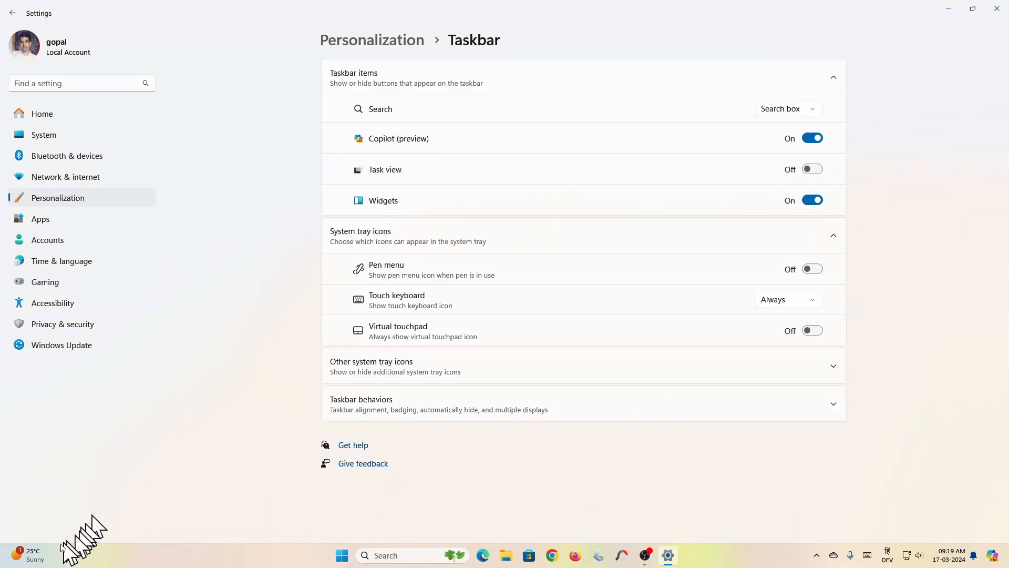
mouse_move(16, 558)
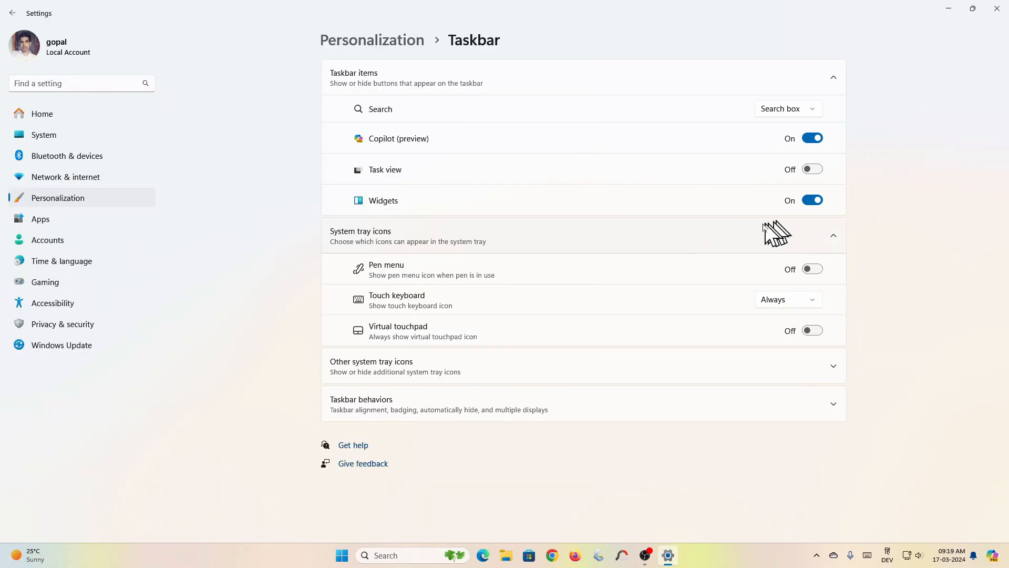
click(811, 199)
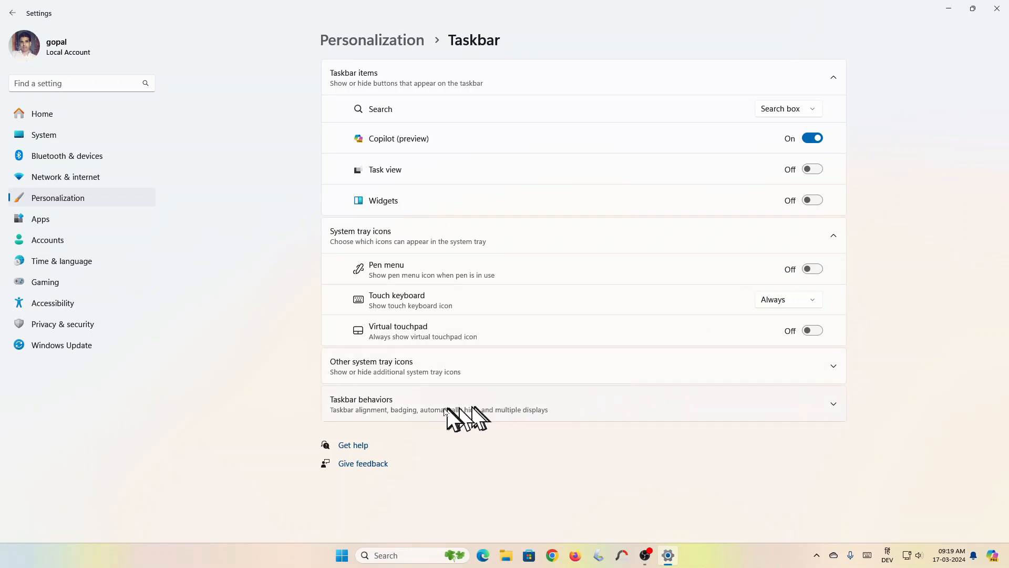
Step: Expand Taskbar behaviors, set the taskbar alignment to Left, and return it to Center
click(802, 418)
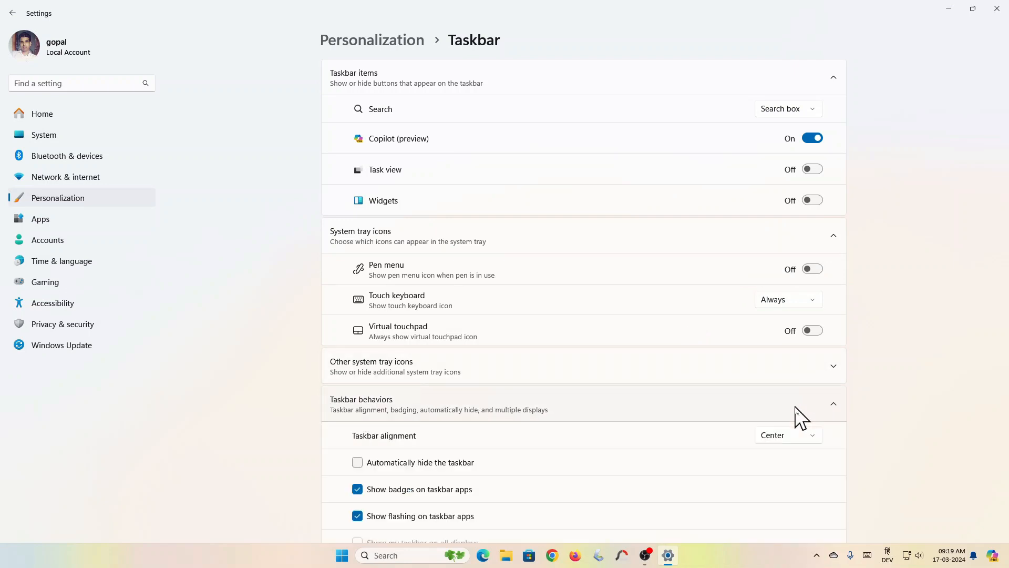
scroll(652, 384, down, 4)
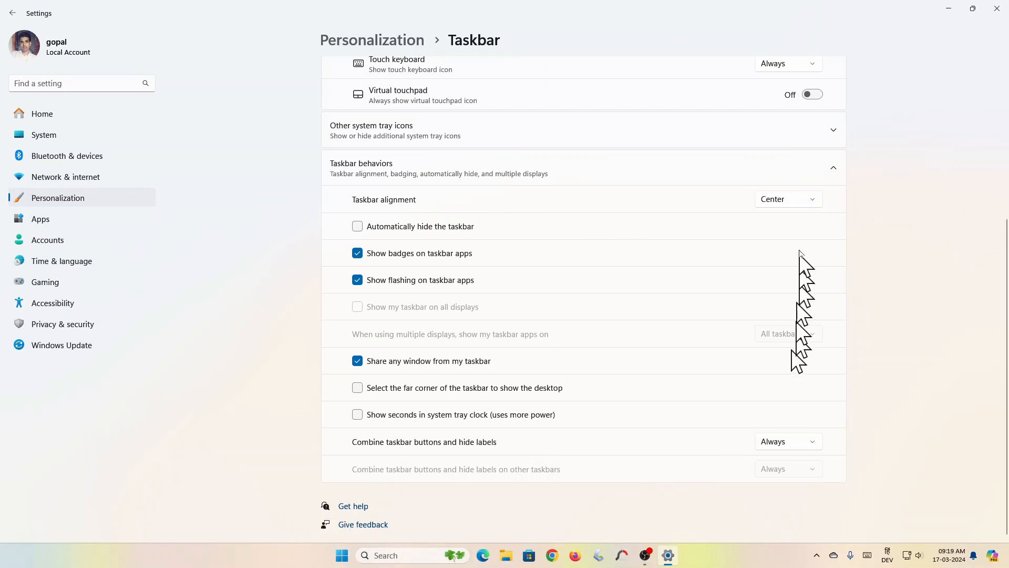
click(792, 204)
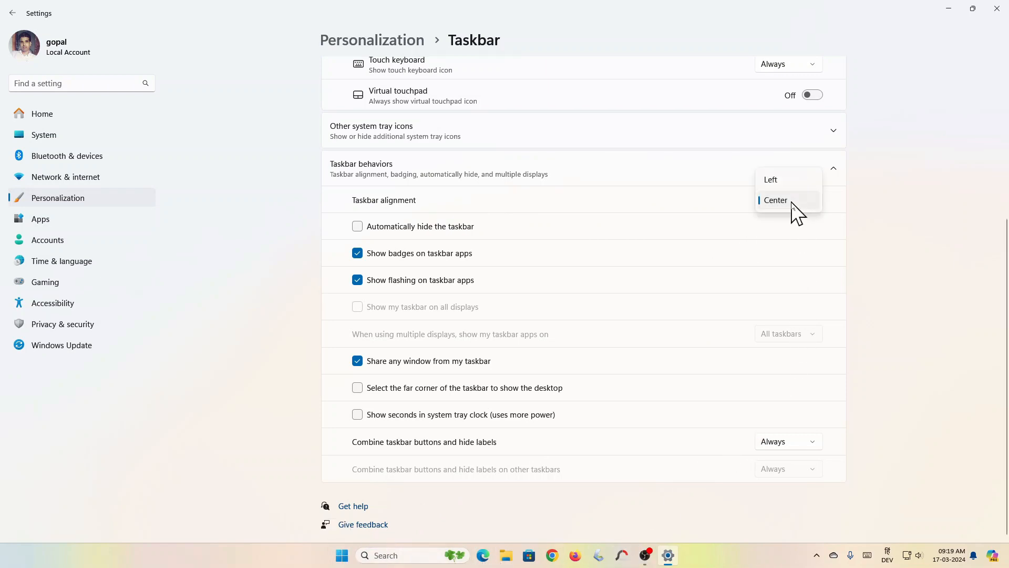
click(788, 181)
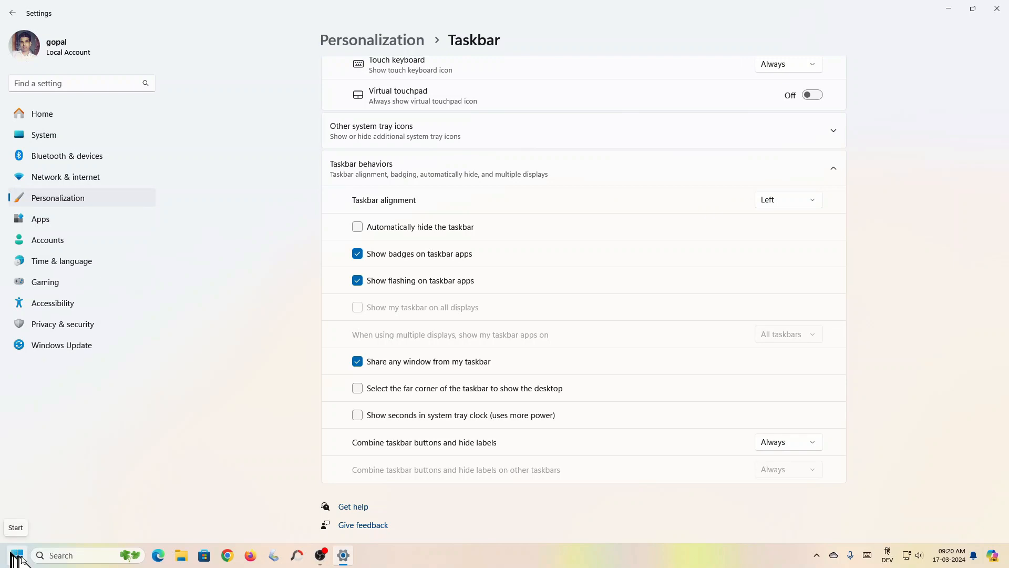
click(792, 203)
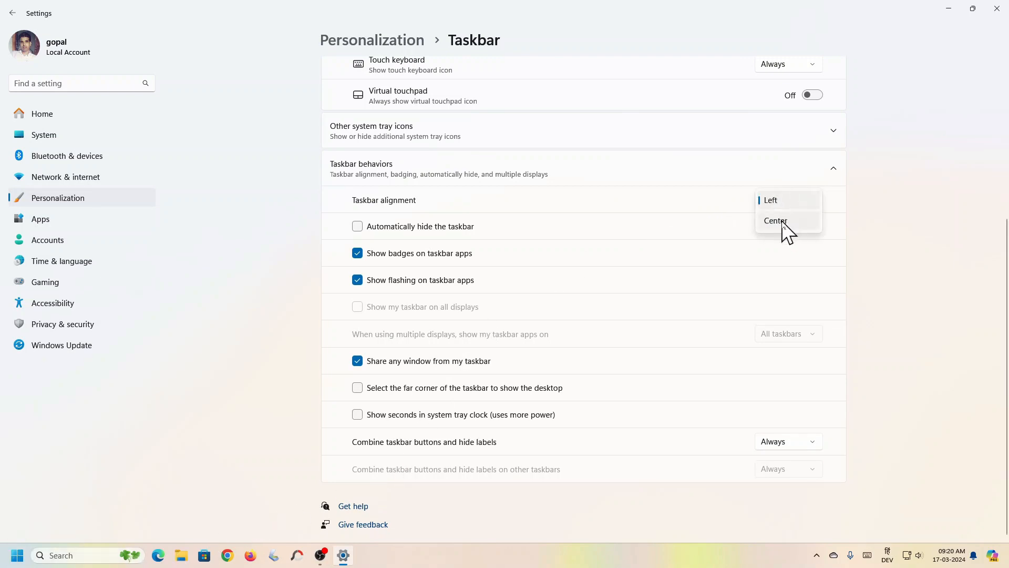
click(783, 221)
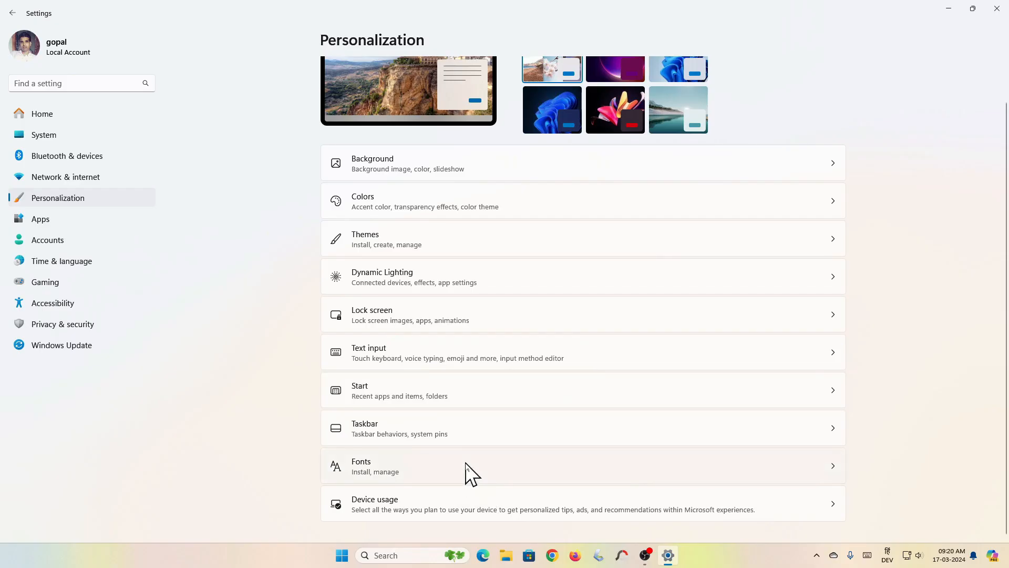
Step: Open the Fonts personalization settings and browse the available fonts
click(471, 473)
scroll(573, 378, down, 2)
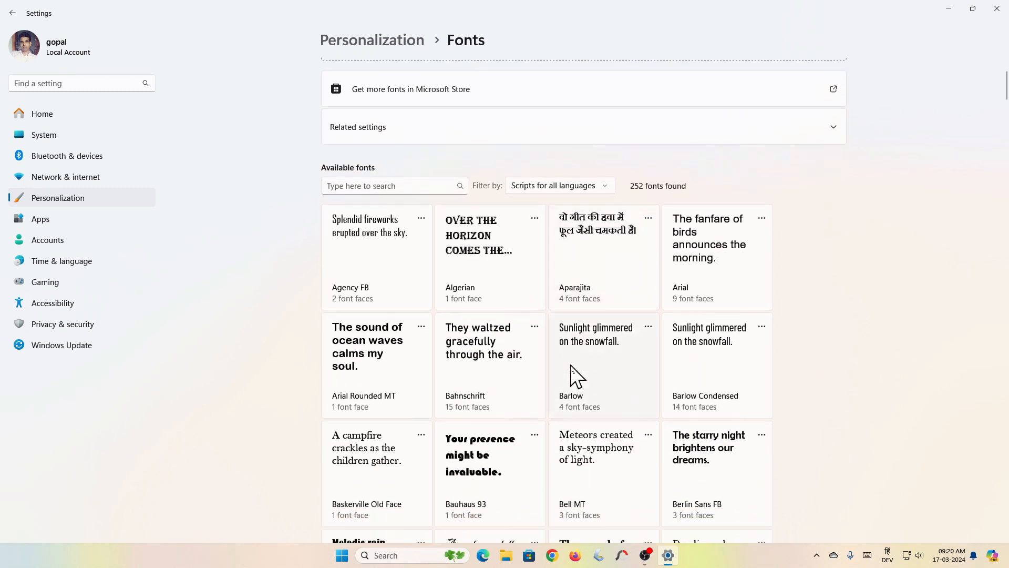
scroll(574, 374, down, 1)
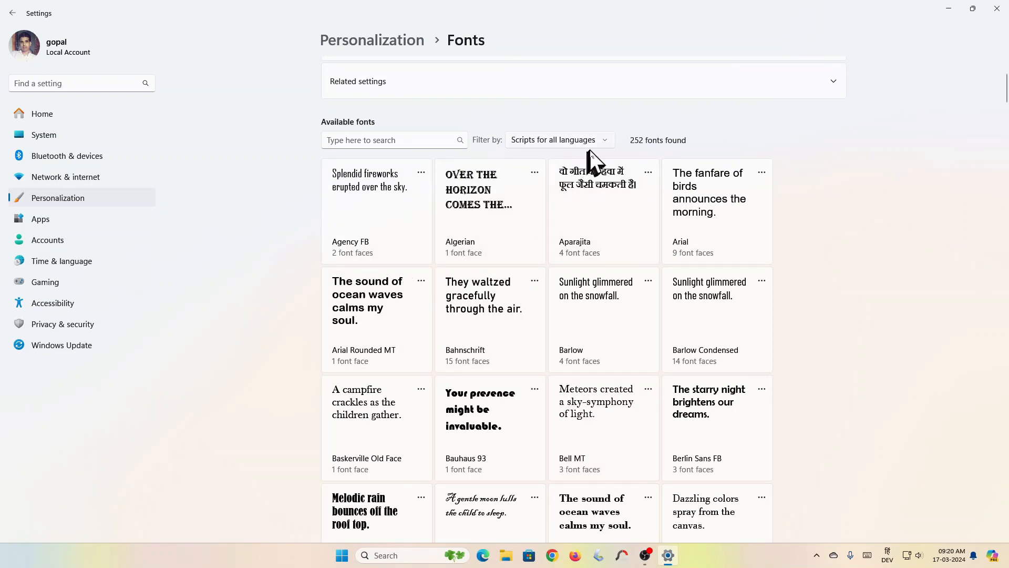
Step: Filter the available fonts by Devanagari, and reset the filter to Scripts for all languages
click(603, 140)
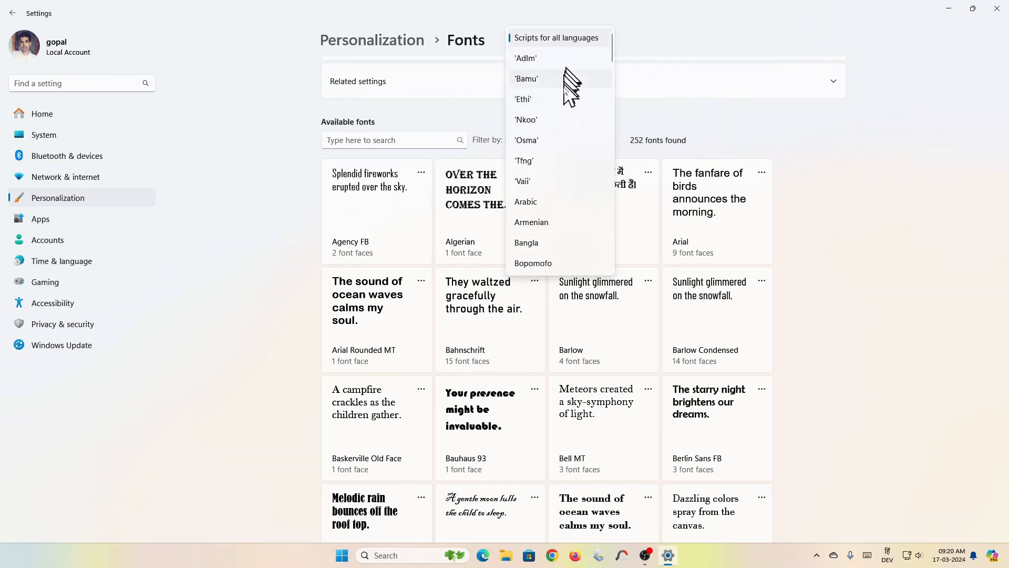
scroll(559, 185, down, 6)
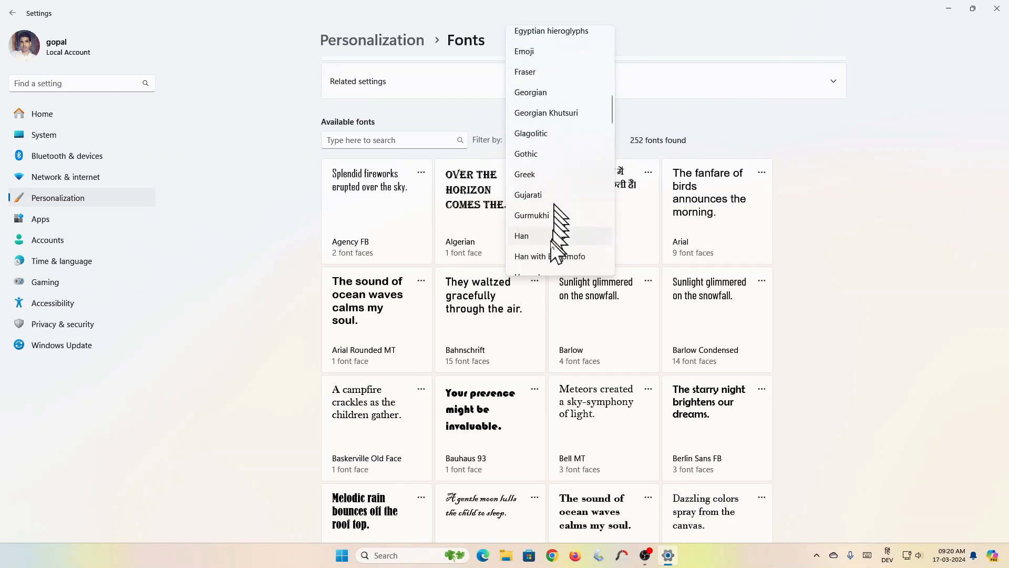
scroll(551, 228, down, 3)
scroll(553, 237, down, 2)
scroll(555, 238, up, 9)
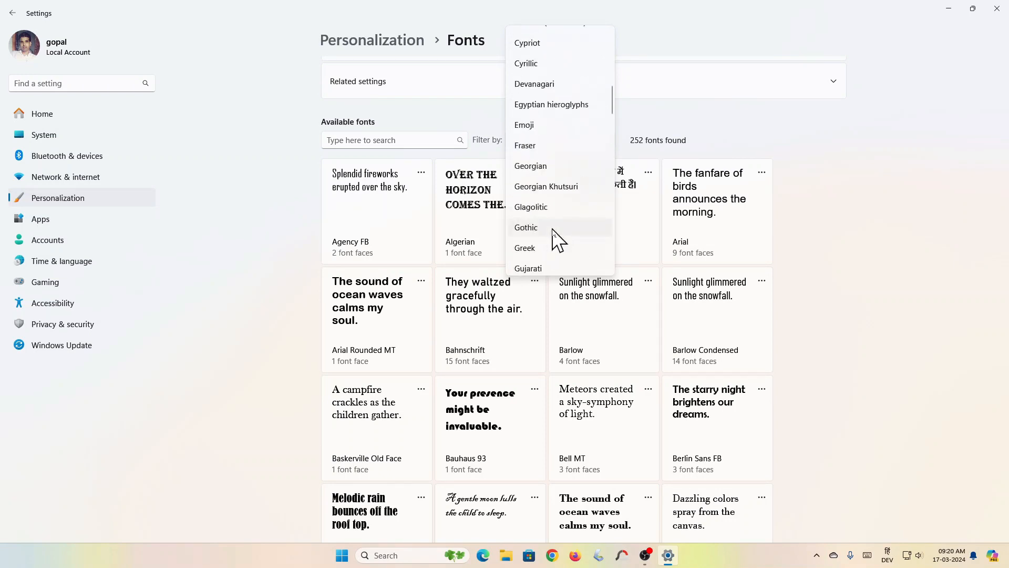
scroll(556, 239, down, 1)
scroll(555, 235, down, 2)
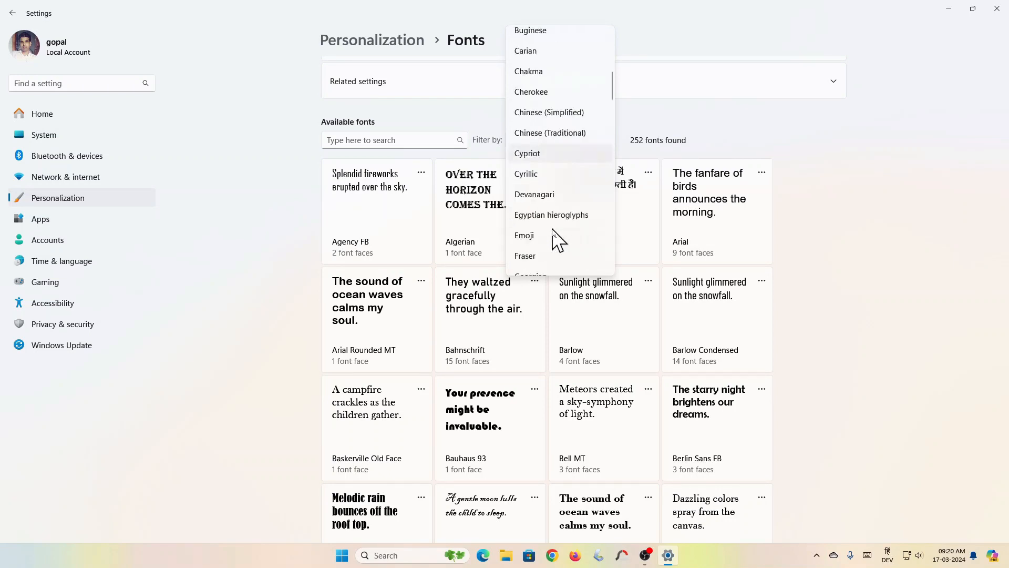
click(551, 194)
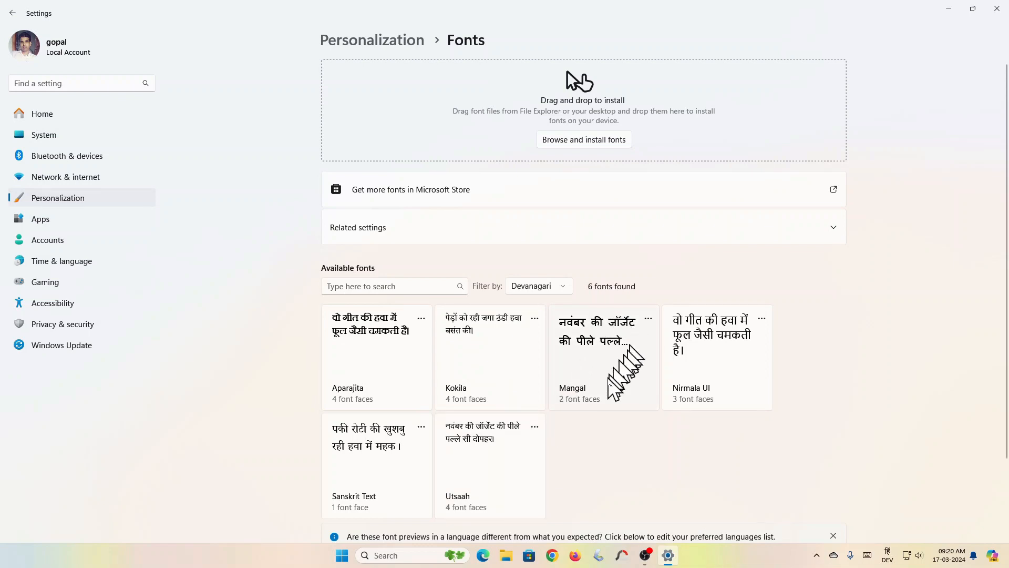
click(541, 287)
scroll(547, 226, up, 5)
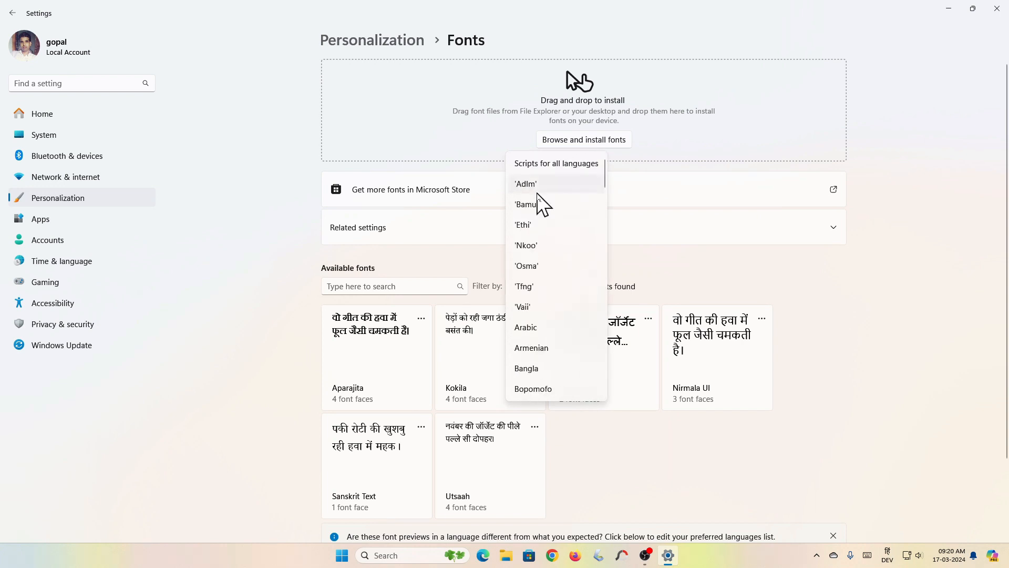
click(553, 164)
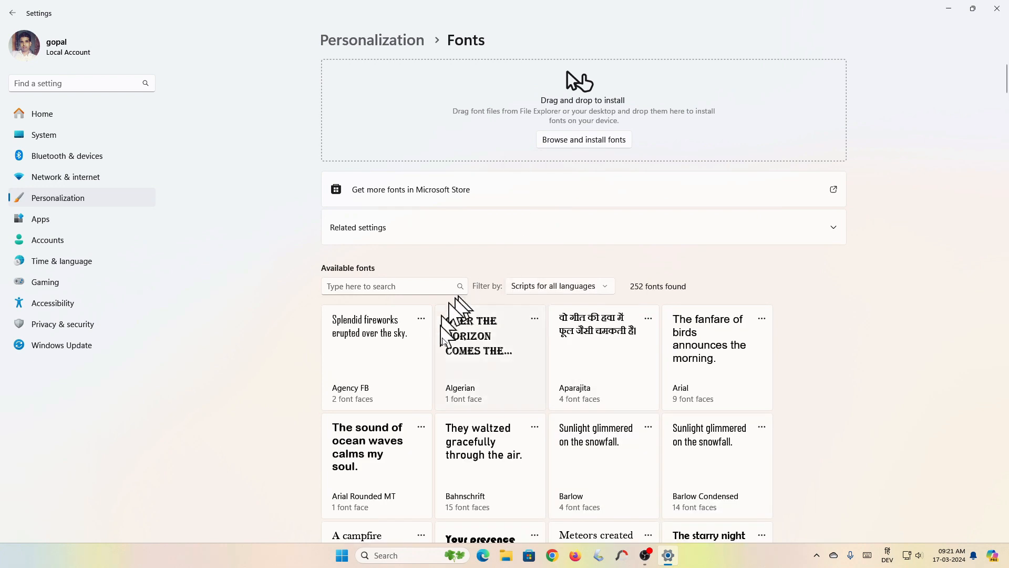
Step: Switch the keyboard input language from Hindi to English, clear the mistyped font search, and search the available fonts for "tim"
click(385, 286)
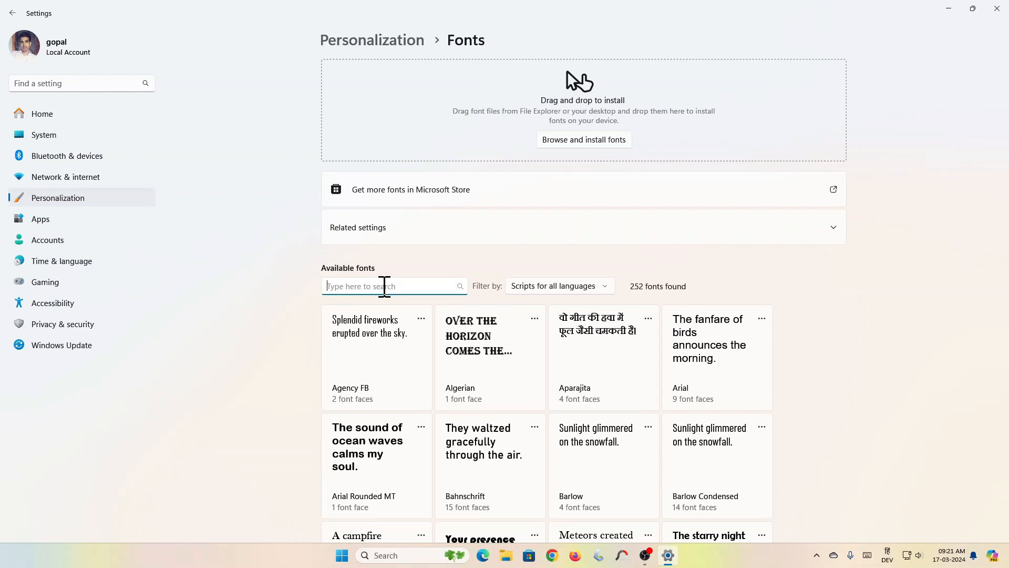
text(गस)
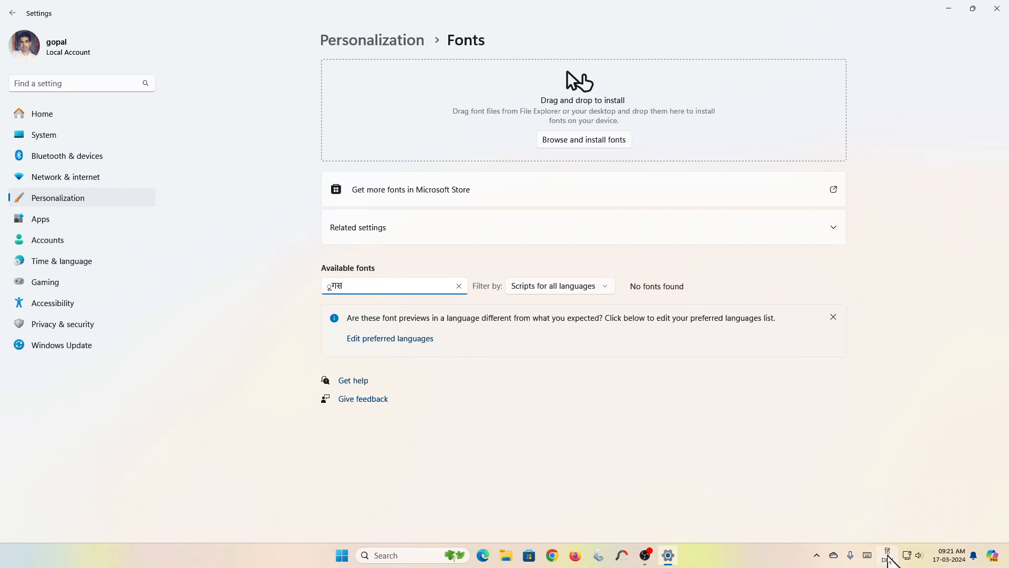
click(887, 556)
click(878, 436)
click(460, 287)
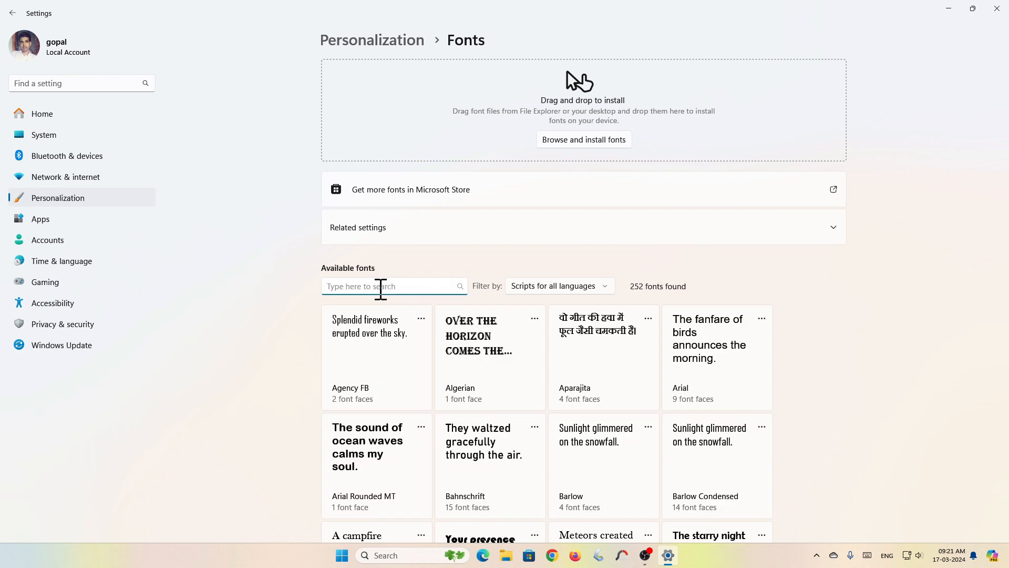
text(tim)
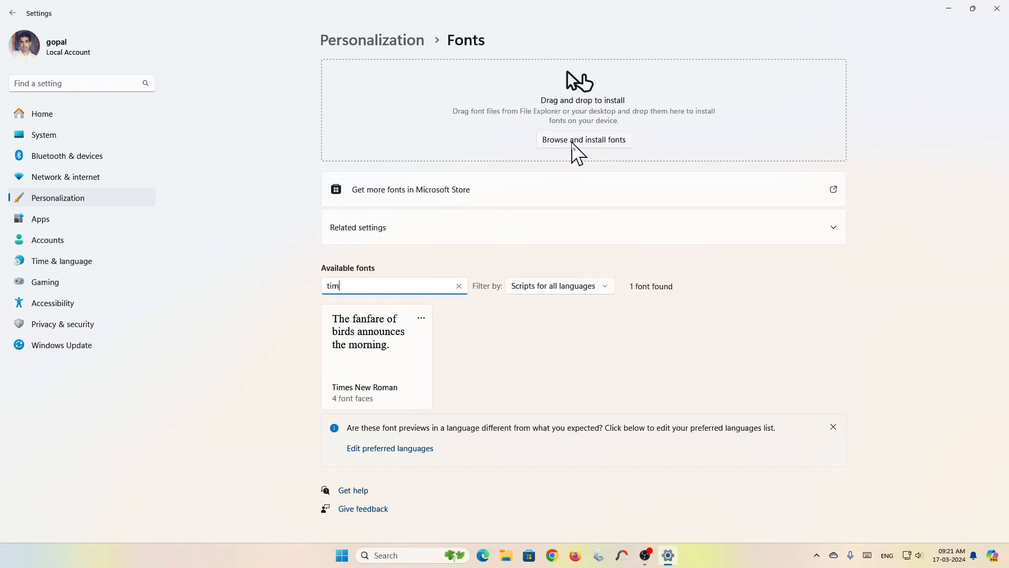
Step: Open the file chooser for installing fonts, cancel it, and return to the main Personalization page to view its remaining categories
click(572, 143)
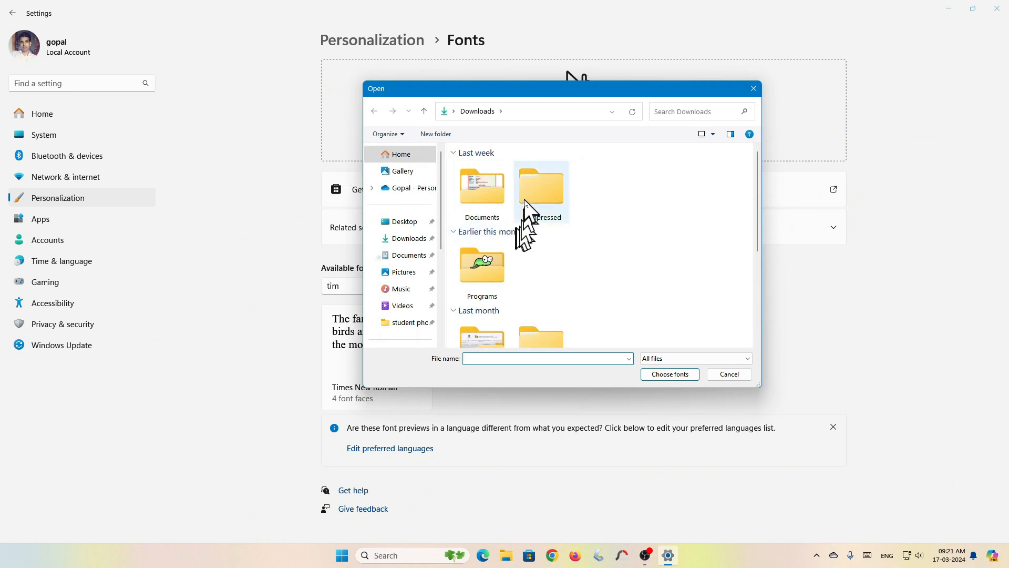
click(729, 375)
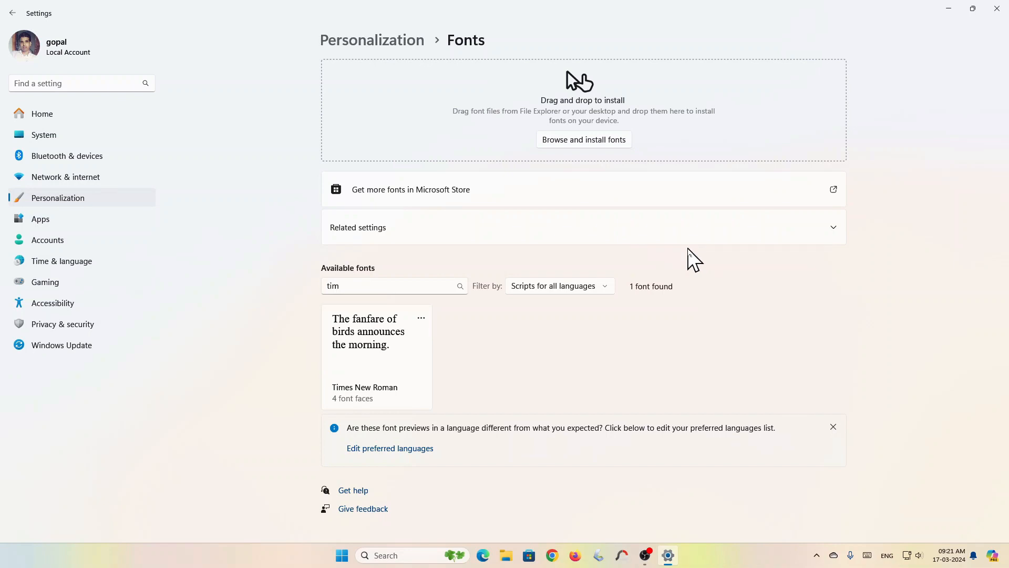
click(347, 41)
scroll(683, 284, down, 1)
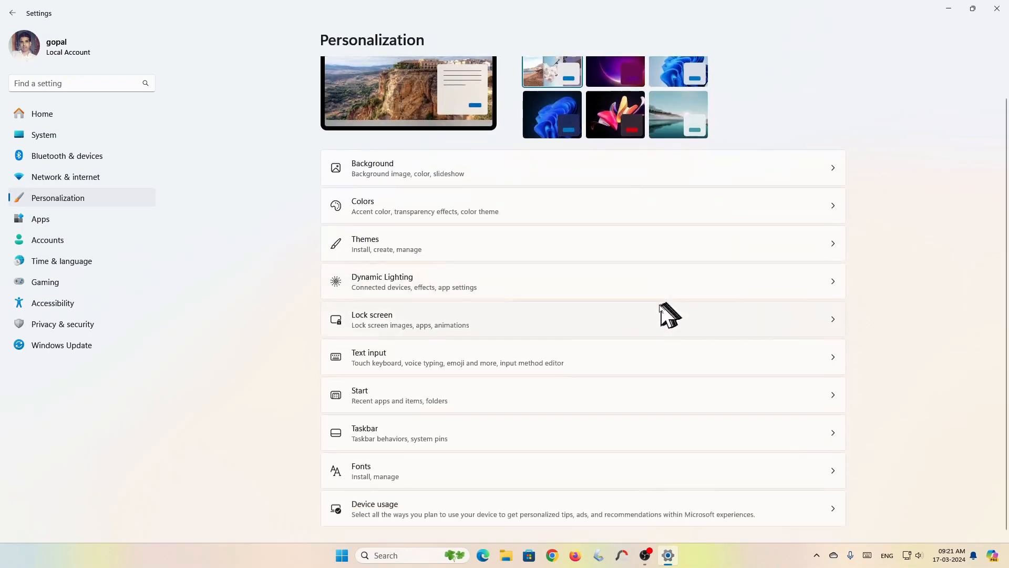